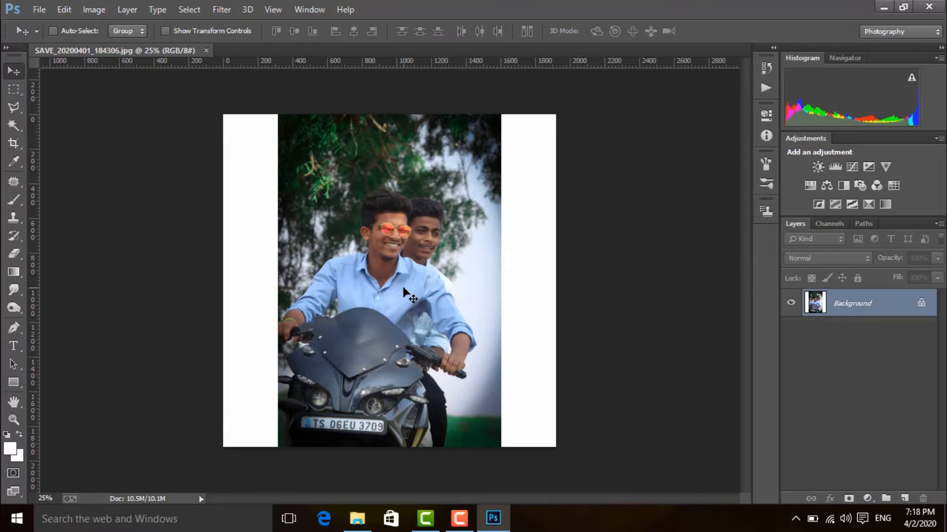
Step: Duplicate the Background layer and hide the original Background layer
scroll(404, 291, "up", 5)
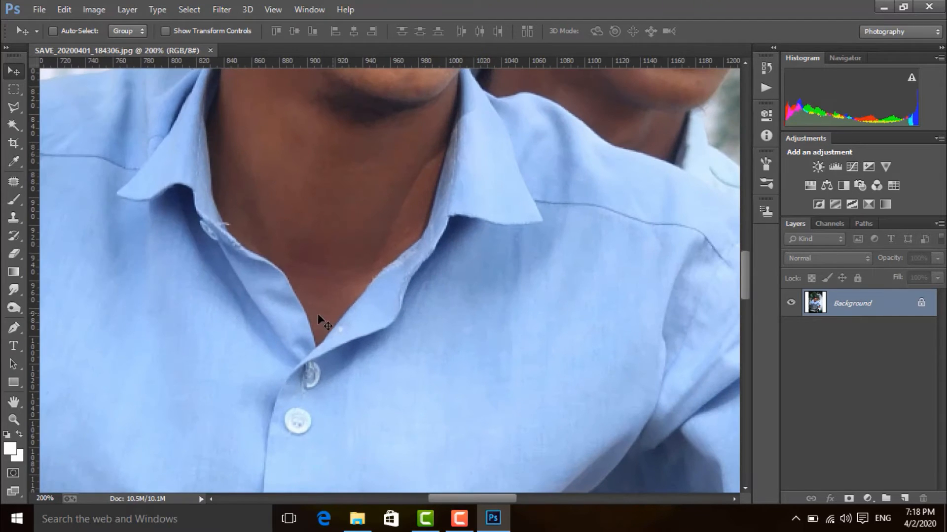
key("space")
left_click_drag(350, 486, 414, 190)
left_click_drag(414, 335, 549, 74)
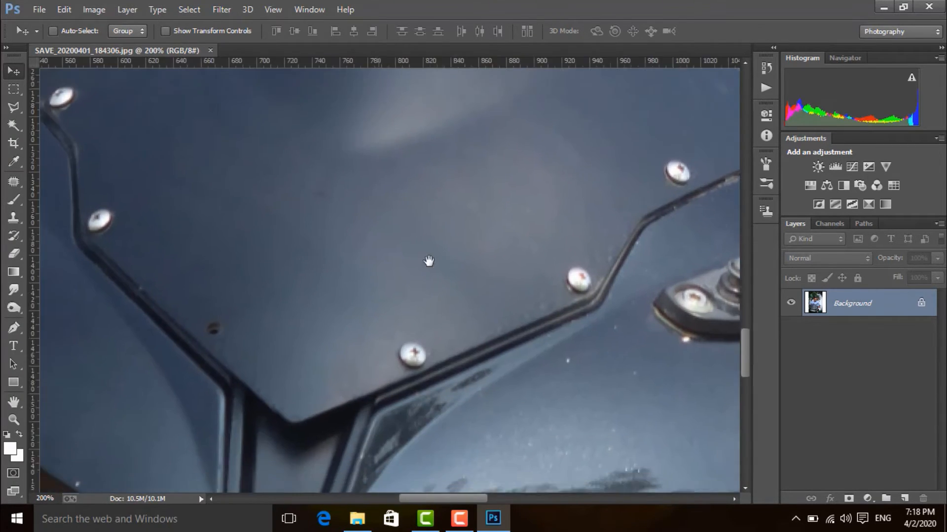
left_click_drag(429, 261, 227, 244)
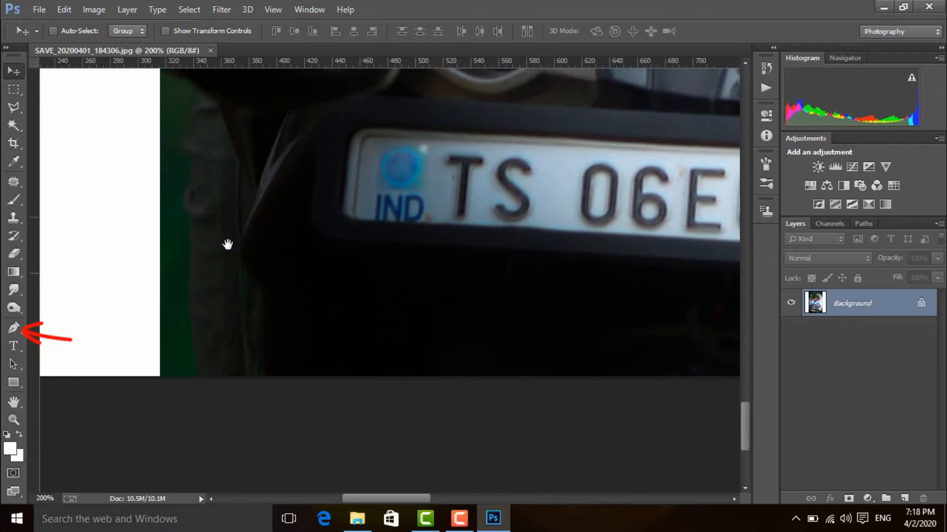
left_click(15, 328)
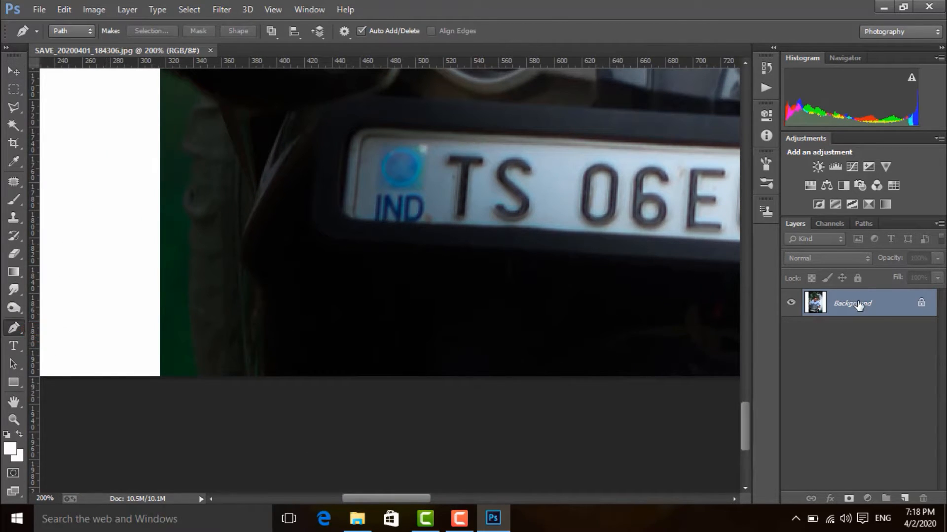
left_click_drag(856, 307, 905, 498)
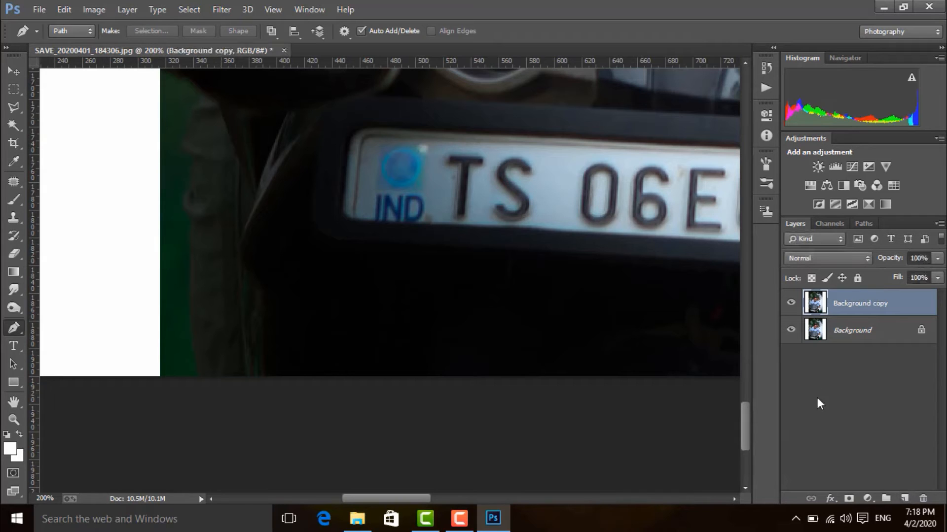
left_click(790, 330)
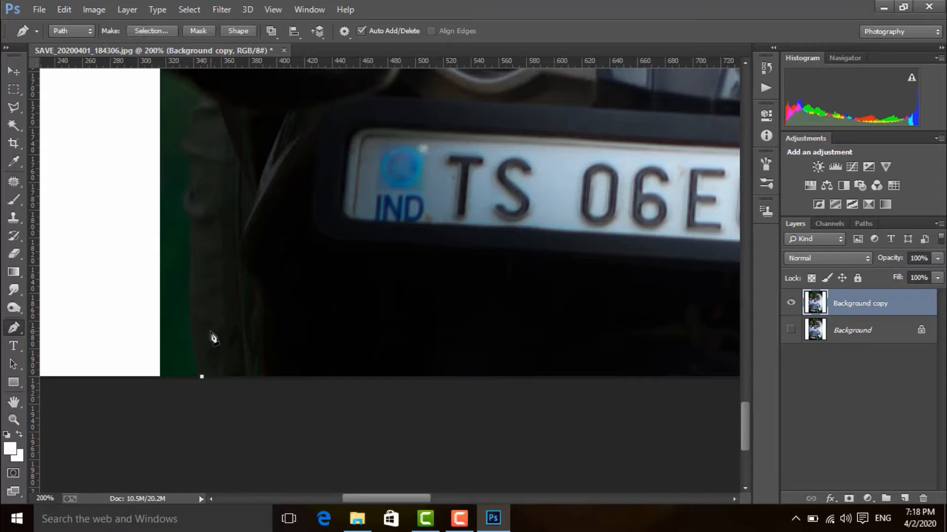
Step: Trace a pen path up the motorcycle's dark outer edge beside the number plate, from the photo's bottom edge to the lower indicator
left_click_drag(191, 242, 202, 199)
left_click(191, 242, "alt")
left_click(195, 220)
left_click_drag(192, 188, 211, 163)
left_click(191, 189, "alt")
left_click(199, 162, "alt")
left_click(184, 147)
left_click(191, 130)
left_click_drag(223, 128, 227, 153)
left_click_drag(206, 133, 229, 207)
left_click(206, 133, "alt")
left_click(207, 119)
left_click(241, 159, "alt")
left_click(209, 143)
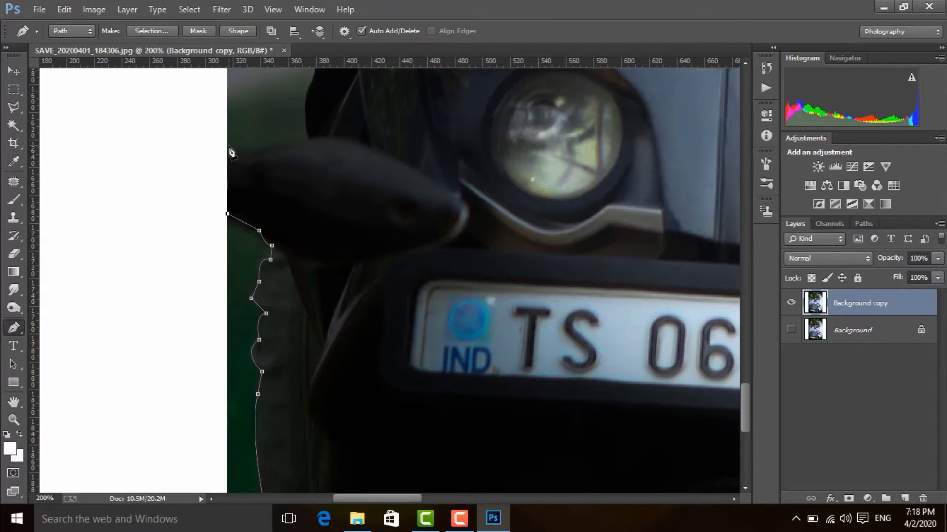
Step: Extend the pen path over the top of the lower indicator, up the dark bodywork, and along the upper indicator's underside
left_click(229, 146)
left_click(244, 156)
left_click_drag(312, 141, 331, 150)
left_click(313, 141, "alt")
left_click_drag(318, 87, 280, 160)
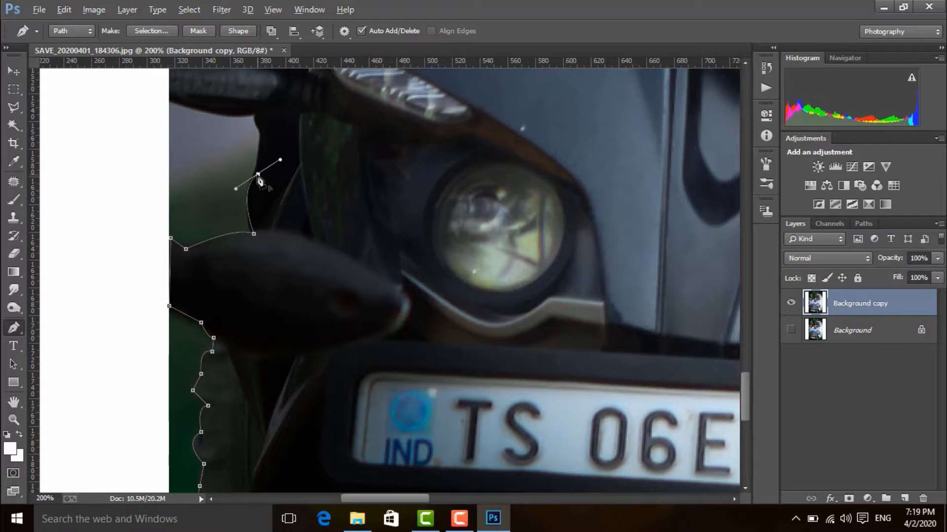
left_click(258, 174, "alt")
left_click(263, 134)
left_click_drag(292, 112, 275, 155)
left_click(270, 173, "alt")
left_click_drag(183, 156, 171, 138)
left_click(183, 155, "alt")
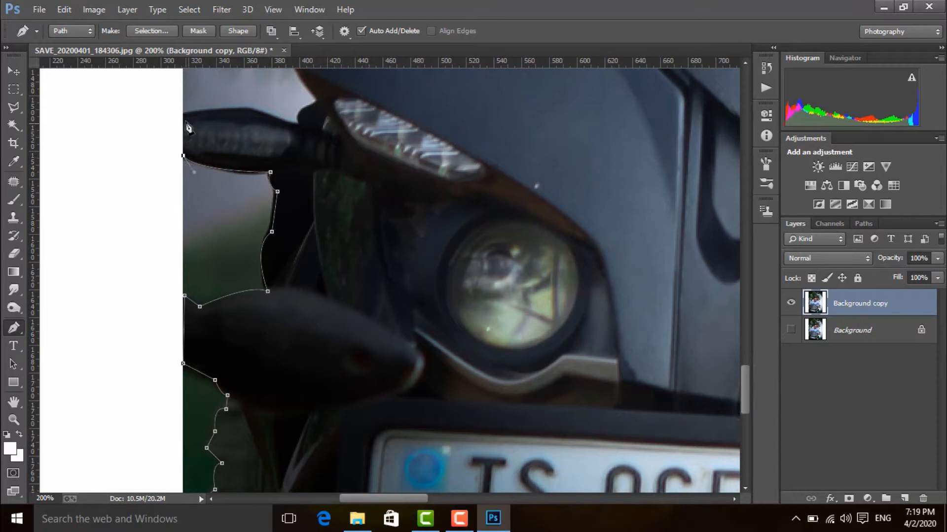
Step: Continue the pen path along the top of the upper indicator to where it meets the fairing
left_click(183, 114)
left_click(248, 110, "alt")
left_click_drag(248, 109, 337, 226)
left_click(299, 125, "alt")
left_click(318, 103, "alt")
Step: Trace the pen path up the outer edge of the blue fairing to the bolted mirror mount
left_click_drag(268, 174, 315, 233)
left_click(268, 174, "alt")
left_click_drag(229, 149, 250, 124)
left_click(229, 149, "alt")
left_click(238, 129, "alt")
left_click_drag(376, 129, 299, 155)
left_click_drag(286, 91, 317, 85)
left_click(286, 90, "alt")
left_click_drag(377, 133, 307, 186)
left_click(219, 136)
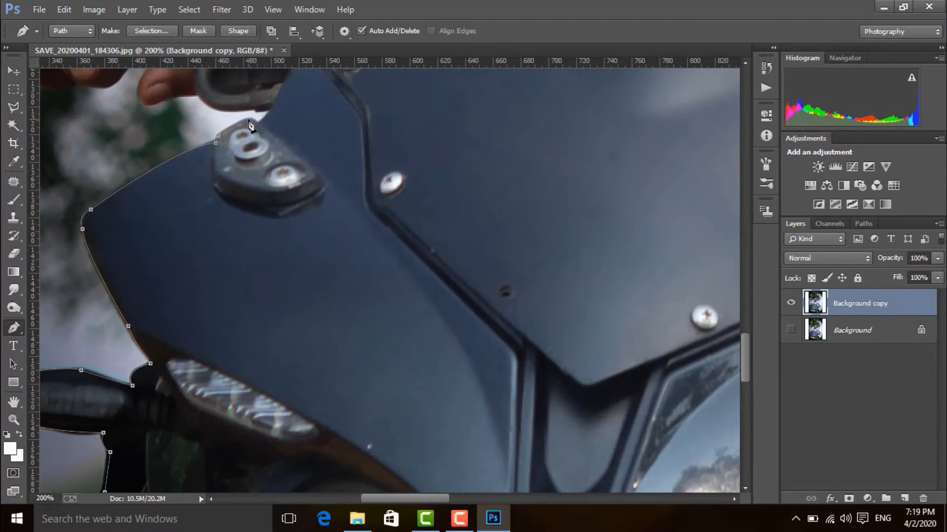
Step: Continue the pen path around the mirror mount and beneath the brake lever assembly to the rider's thumb
left_click(272, 111)
left_click(257, 108)
left_click_drag(213, 107, 198, 89)
left_click(213, 107, "alt")
left_click(199, 95, "alt")
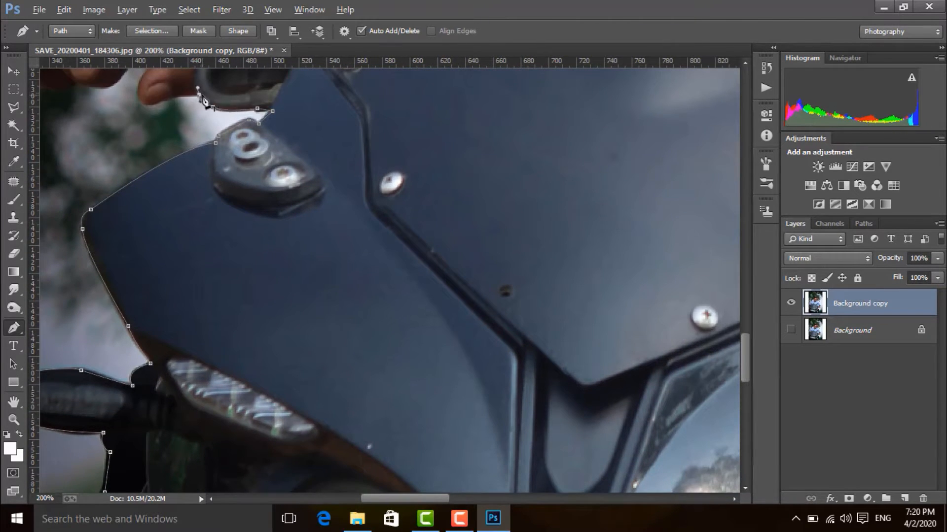
left_click_drag(252, 99, 370, 137)
left_click_drag(269, 142, 280, 84)
left_click(262, 113, "alt")
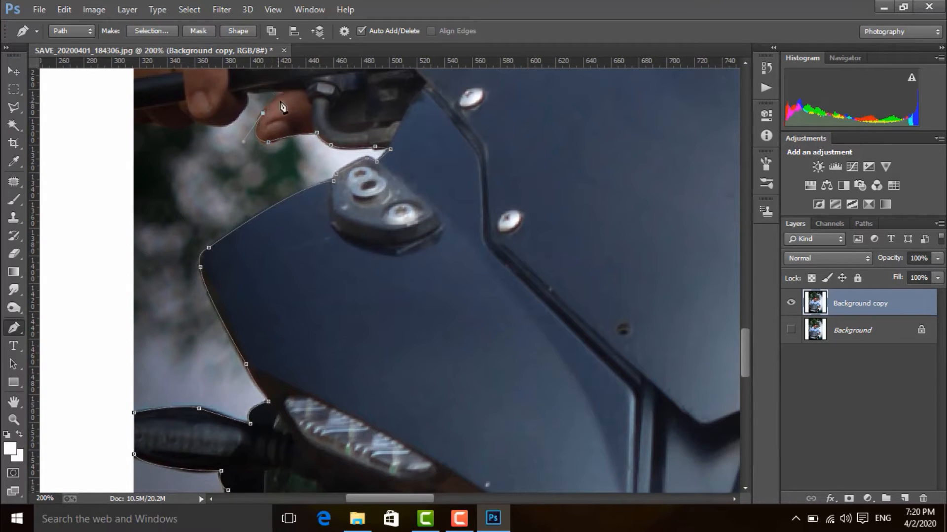
Step: Trace the pen path from the thumb under the gripping fingers to the photo's edge
left_click(286, 93)
left_click(244, 90)
left_click(199, 122)
left_click(191, 119)
left_click_drag(157, 120, 135, 106)
left_click(157, 120, "alt")
left_click(135, 121)
Step: Continue the pen path over the back of the gripping hand and up past the green bracelet
left_click_drag(227, 80, 278, 259)
left_click(185, 160)
left_click_drag(227, 149, 249, 148)
left_click(227, 149, "alt")
left_click_drag(236, 104, 213, 229)
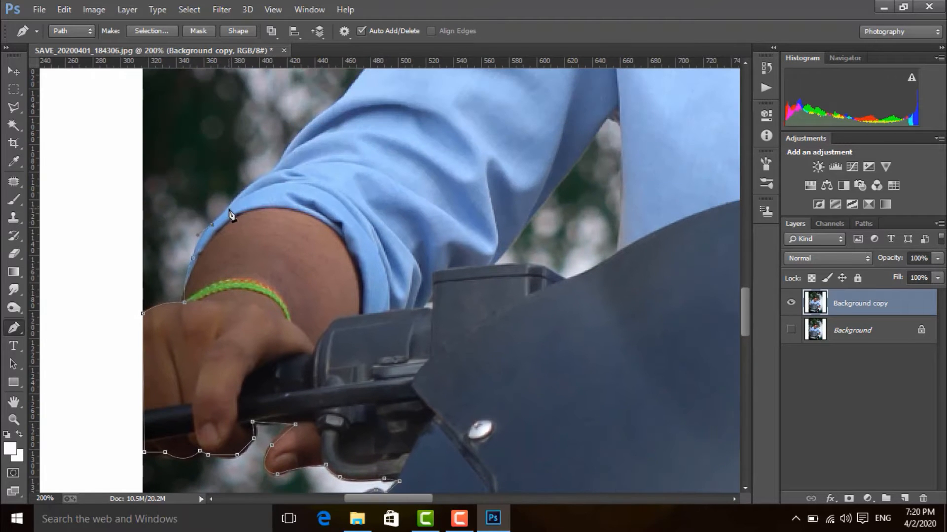
Step: Trace the pen path along the outer edge of the front rider's rolled blue sleeve and up the arm
left_click(272, 174, "alt")
left_click_drag(272, 173, 255, 219)
left_click(280, 162)
left_click_drag(289, 175, 324, 160)
left_click(288, 175, "alt")
left_click(307, 152)
left_click_drag(347, 102, 245, 199)
left_click(246, 200)
left_click_drag(259, 154, 270, 147)
left_click(259, 153, "alt")
left_click_drag(273, 134, 260, 176)
left_click(273, 134, "alt")
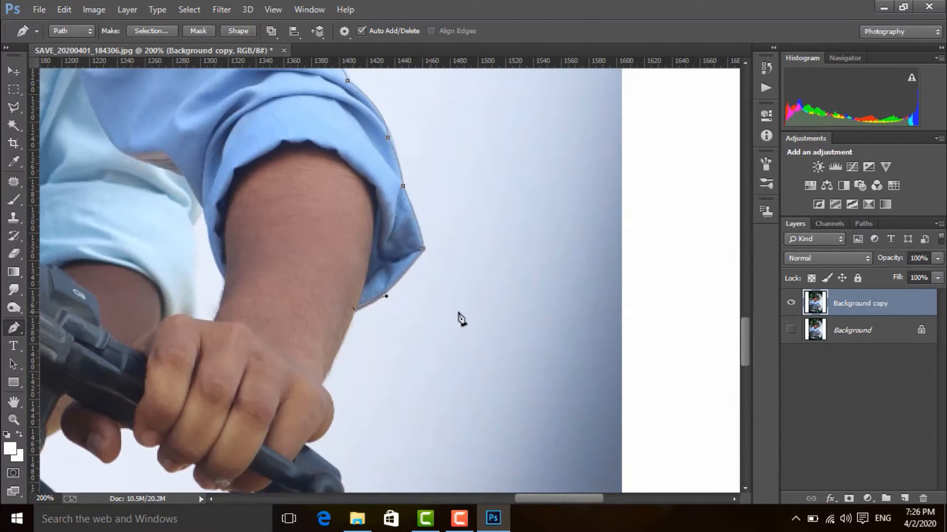
Step: Trace the pen path around the knuckle of the rider's other hand and the black handlebar end
left_click_drag(308, 384, 342, 298)
left_click_drag(319, 355, 269, 362)
left_click(319, 355, "alt")
left_click_drag(406, 362, 408, 325)
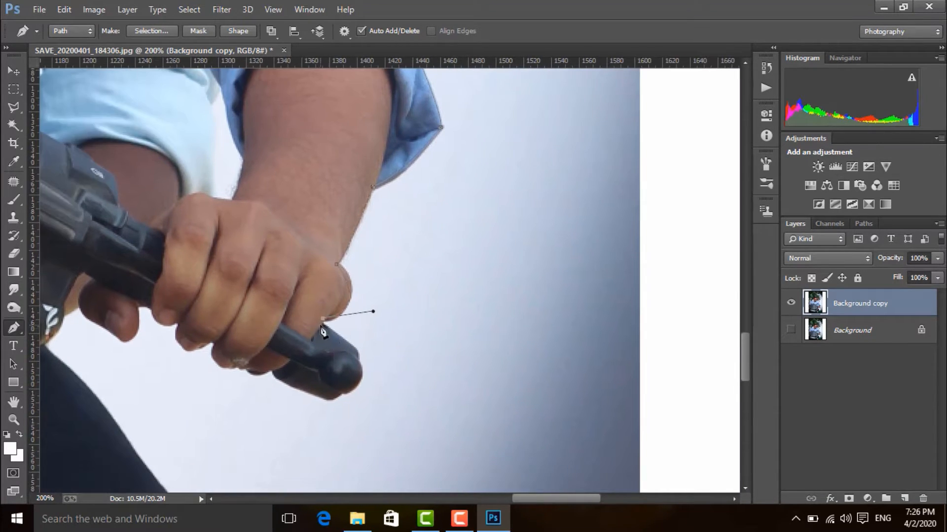
left_click(320, 325)
left_click(359, 363)
left_click_drag(341, 392, 331, 325)
left_click(342, 392, "alt")
left_click(285, 382, "alt")
left_click(274, 369, "alt")
left_click(249, 370, "alt")
Step: Continue the pen path along the underside of the gripping fingers to the handlebar beside the thumb
left_click(326, 322)
left_click(316, 323)
left_click_drag(297, 294, 273, 232)
left_click(297, 295, "alt")
left_click(261, 279, "alt")
left_click_drag(261, 279, 311, 256)
left_click(307, 283, "alt")
left_click(290, 282)
Step: Trace the pen path around the thumb and down the edge of the wristband to the dark trousers
left_click_drag(276, 318, 229, 286)
left_click(275, 318, "alt")
left_click(240, 293, "alt")
left_click(233, 283)
left_click(218, 291)
left_click_drag(196, 325, 278, 237)
left_click(197, 325, "alt")
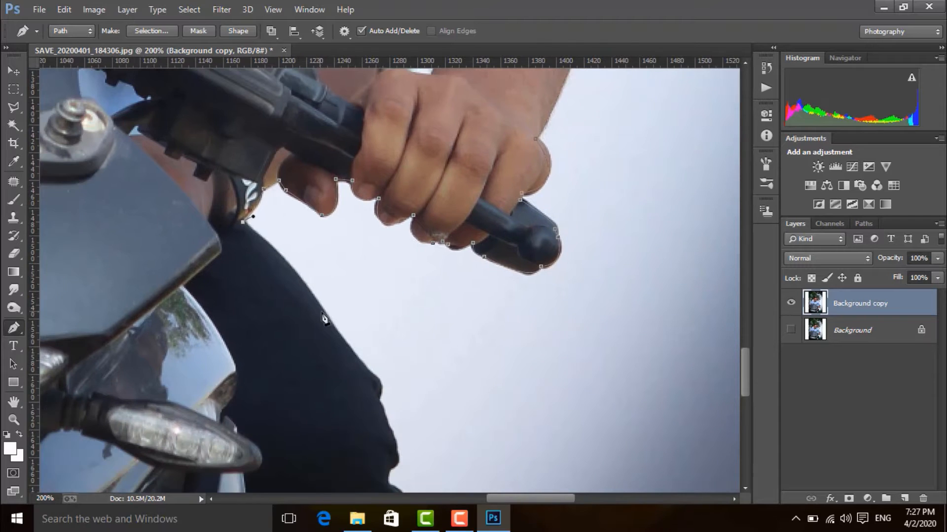
Step: Extend the pen path down the outer edge of the dark trouser leg past the knee
left_click_drag(323, 314, 365, 364)
left_click(324, 313, "alt")
left_click(353, 351, "alt")
left_click_drag(383, 311, 347, 219)
left_click(337, 284)
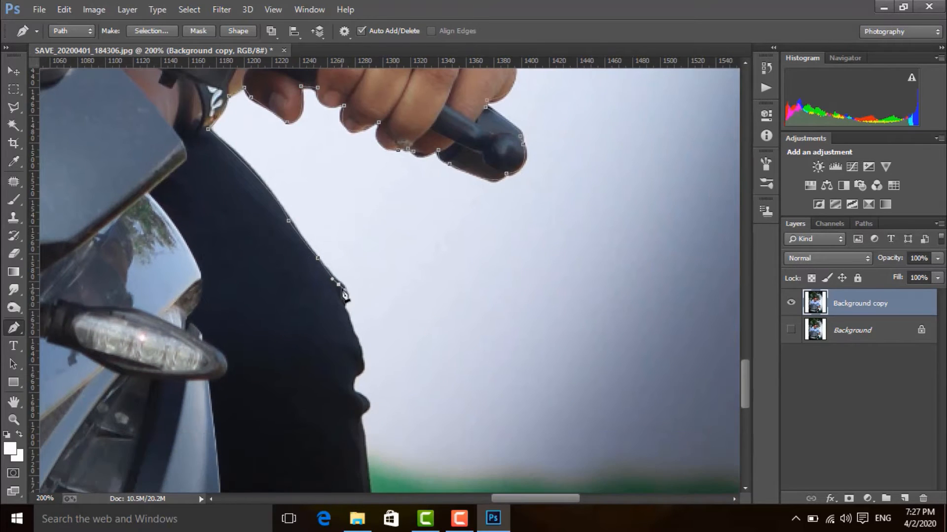
left_click_drag(341, 307, 334, 320)
left_click(341, 307, "alt")
left_click(354, 333)
Step: Trace the pen path around the fabric folds below the knee of the dark trousers
left_click_drag(395, 331, 385, 272)
left_click(351, 304)
left_click(344, 314)
left_click(341, 324)
left_click(343, 332)
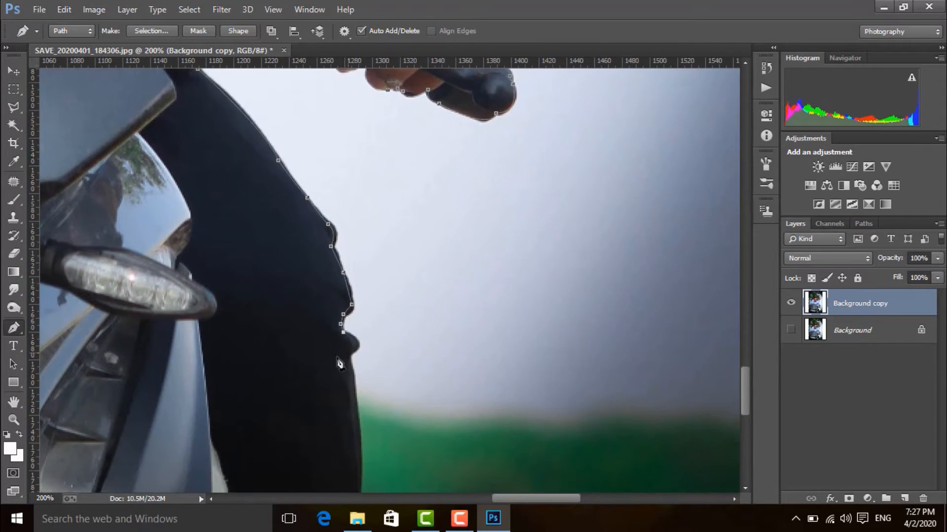
left_click_drag(349, 353, 331, 373)
left_click(348, 353, "alt")
left_click(349, 362)
Step: Continue the pen path down the lower trouser leg to the photo's bottom edge
left_click_drag(448, 336, 435, 221)
left_click(344, 282)
left_click(346, 318)
left_click_drag(394, 257, 409, 119)
left_click(358, 269)
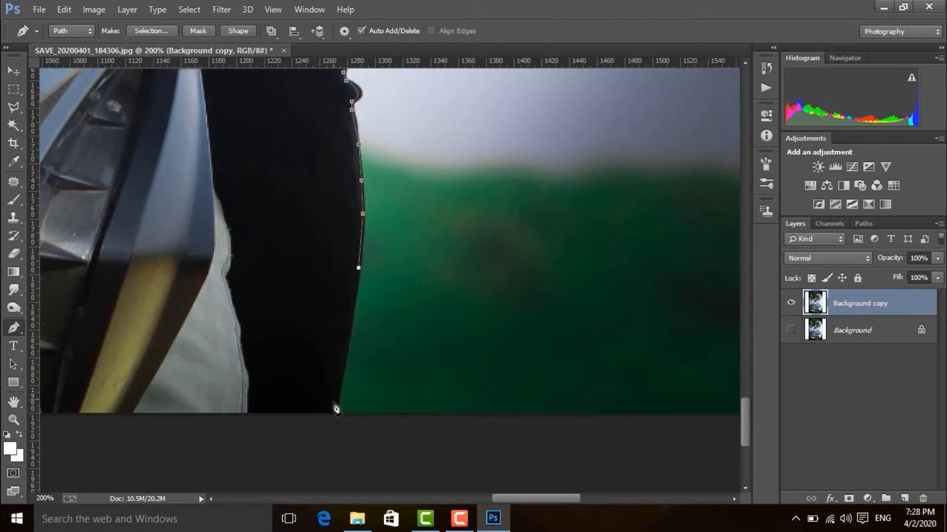
left_click_drag(336, 413, 329, 424)
left_click(336, 413, "alt")
Step: Close the pen path along the photo's bottom edge at its starting anchor point
left_click_drag(448, 294, 609, 262)
key("ctrl+minus")
key("ctrl+minus")
left_click_drag(319, 295, 434, 289)
left_click(300, 309)
left_click(114, 310)
key("ctrl+minus")
key("ctrl+minus")
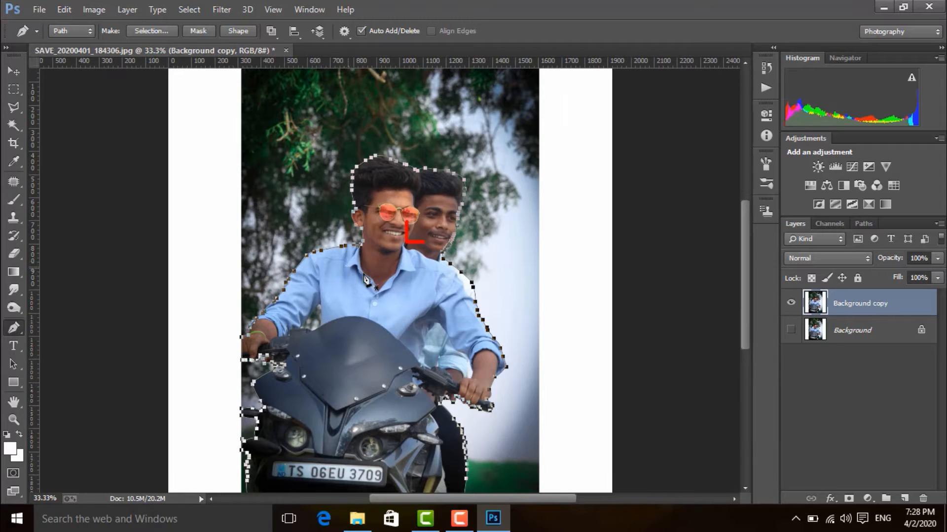
Step: Convert the path to a new anti-aliased selection with a 0.5-pixel feather radius and mask the Background copy layer with it
right_click(387, 264)
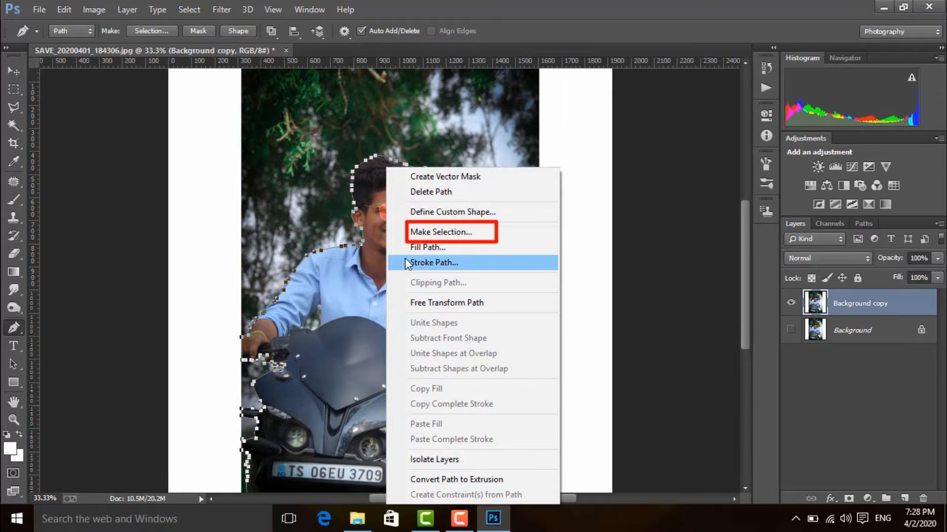
left_click(424, 233)
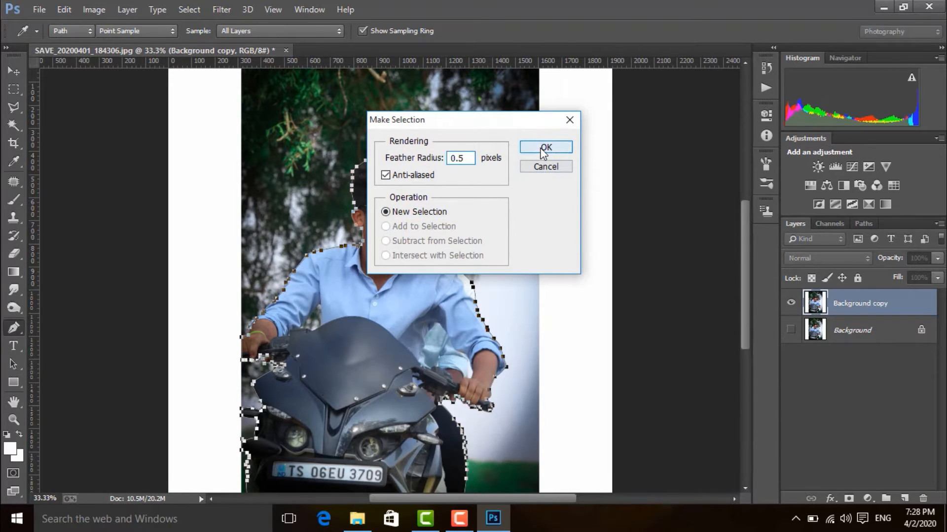
left_click(544, 148)
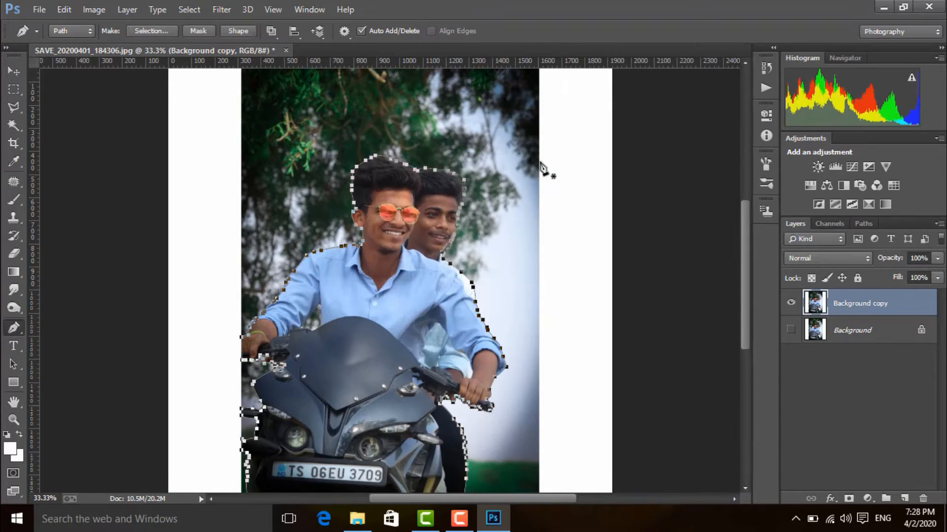
left_click(849, 498)
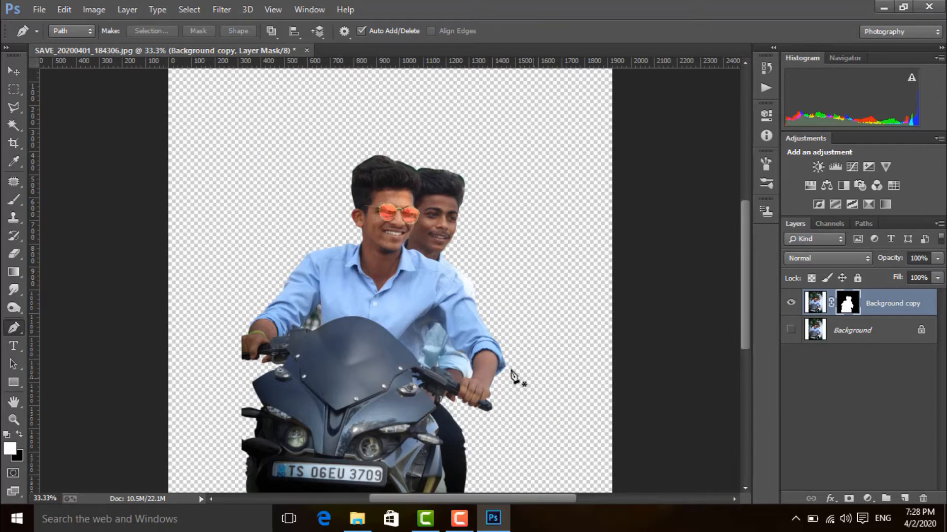
Step: Begin a pen path at the background gap between the rider's arm and torso, deleting its misplaced second anchor point
key("ctrl+plus")
key("ctrl+plus")
key("ctrl+plus")
key("ctrl+plus")
left_click_drag(458, 345, 540, 214)
left_click(98, 192)
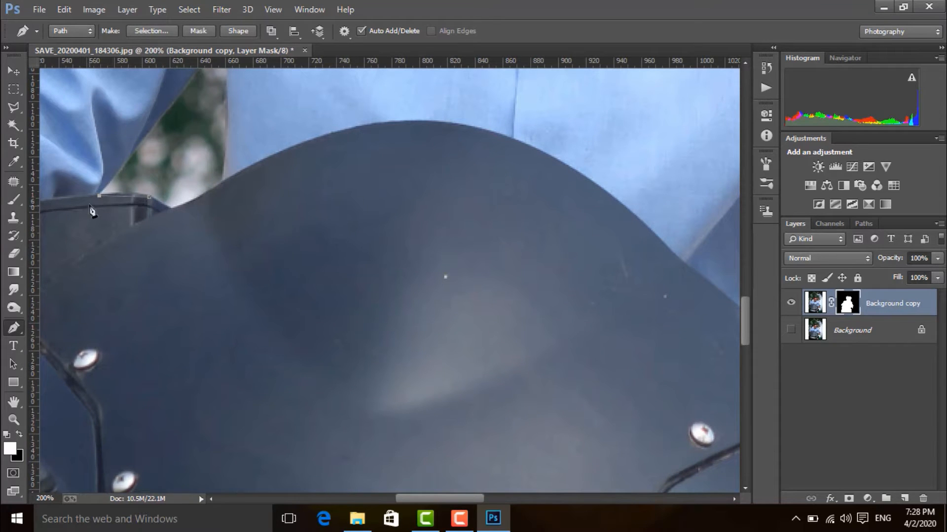
right_click(14, 328)
left_click(94, 365)
left_click(99, 196)
right_click(14, 327)
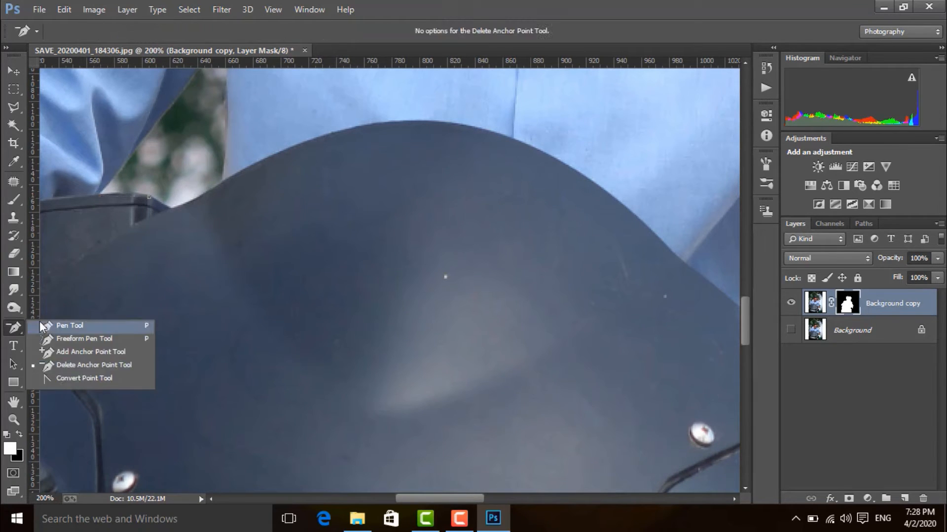
left_click(64, 326)
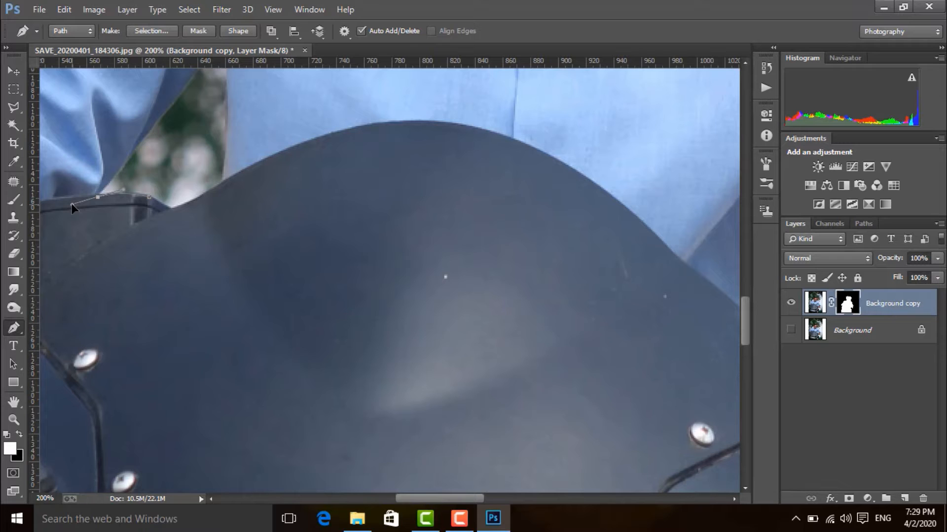
Step: Trace the pen path around the background gap, following the sleeve edge, the shirt and the top of the fairing
left_click(98, 198, "alt")
left_click(98, 192)
left_click_drag(213, 189, 204, 250)
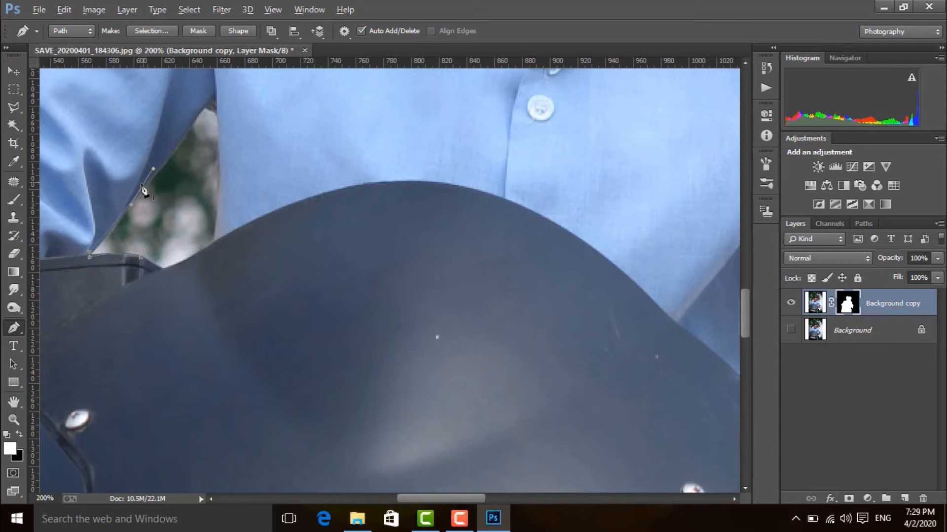
left_click_drag(215, 102, 221, 117)
Step: Convert the gap path to a selection and clear that area from the layer mask
right_click(167, 266)
left_click(207, 230)
key("Return")
key("Delete")
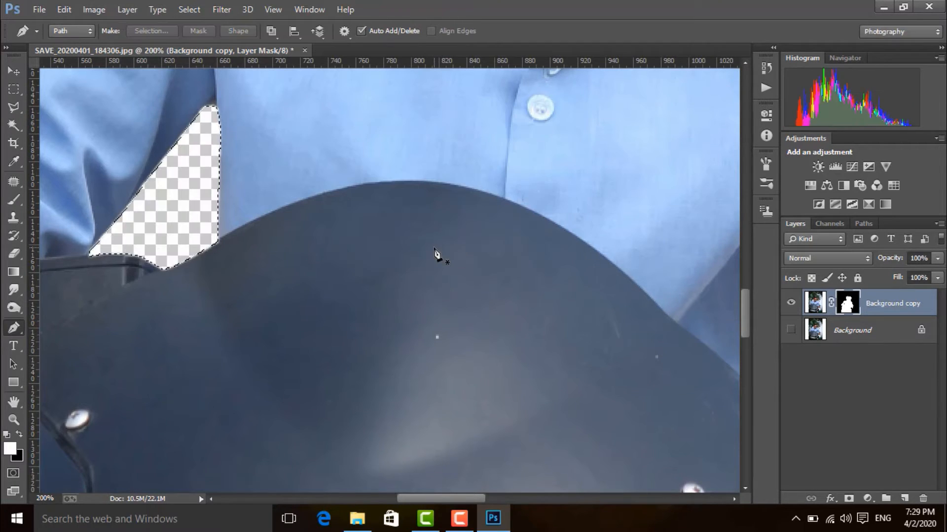
Step: Open Refine Mask for the Background copy layer's mask and enable Smart Radius with a radius of 0.3 px
key("ctrl+minus")
key("ctrl+minus")
key("ctrl+minus")
key("ctrl+minus")
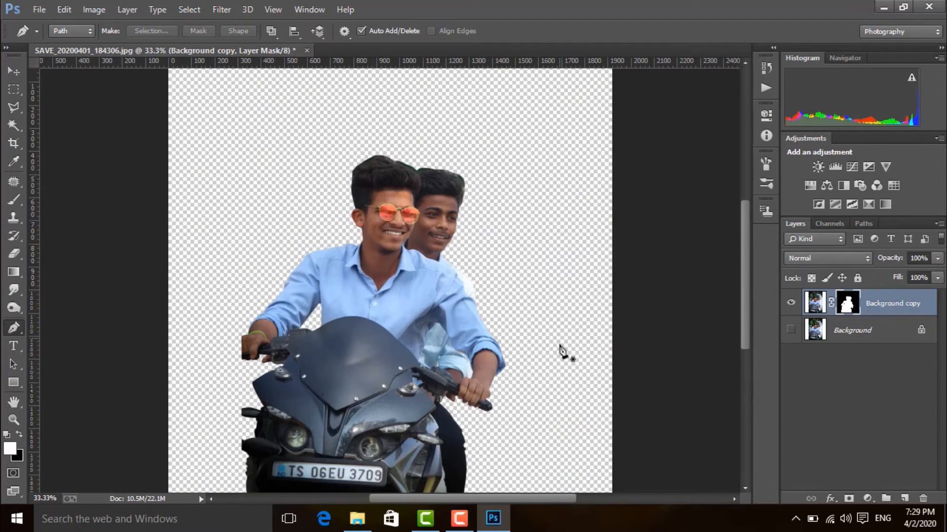
left_click_drag(620, 366, 627, 313)
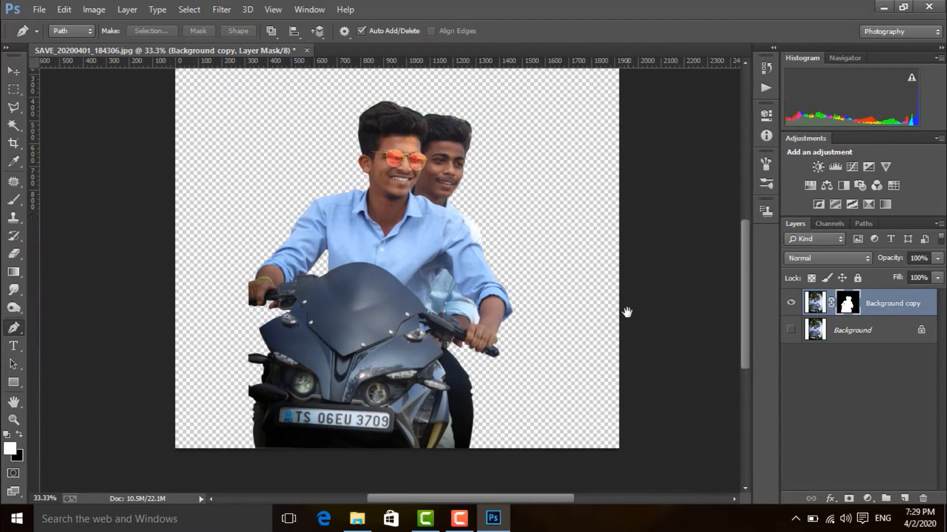
right_click(849, 314)
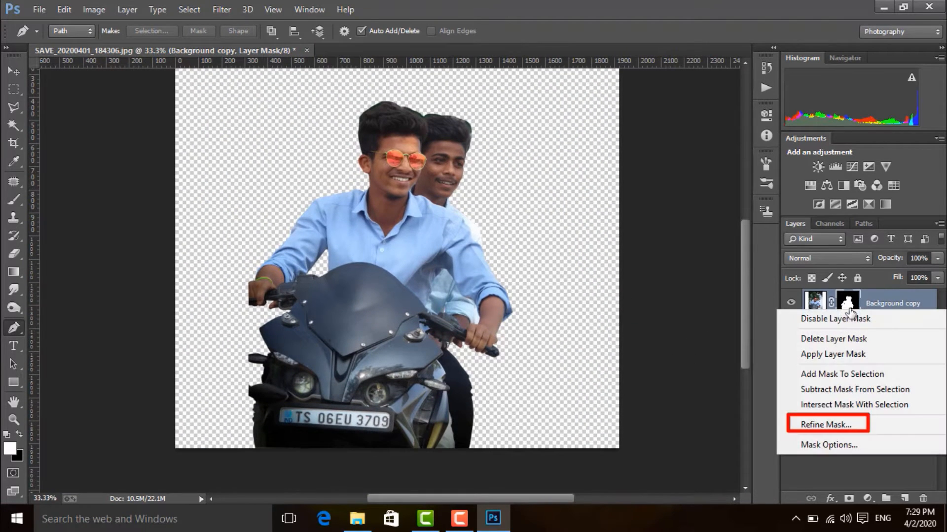
left_click(830, 427)
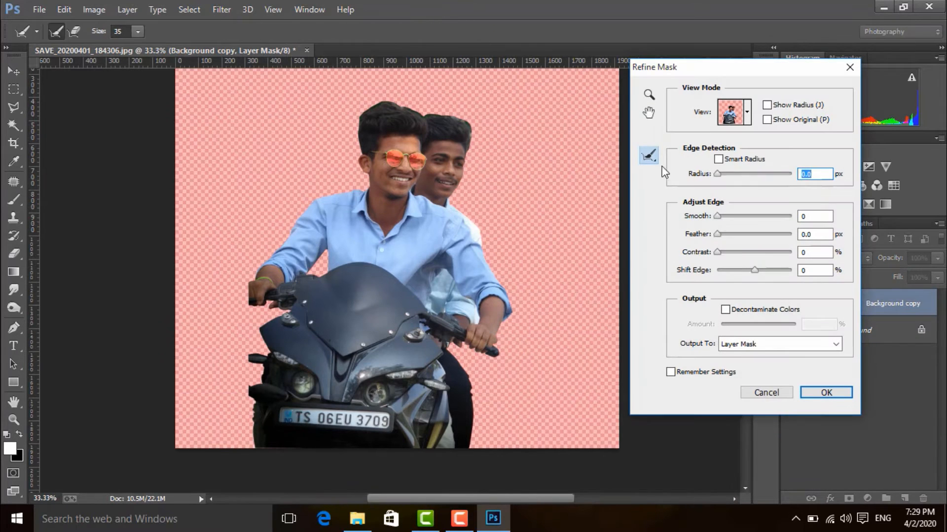
left_click(718, 160)
left_click_drag(717, 173, 719, 173)
Step: Brush along the hair outlines of both riders with the size 35 Refine Radius tool to recover the fine strands
key("ctrl+plus")
key("ctrl+plus")
key("ctrl+plus")
key("ctrl+plus")
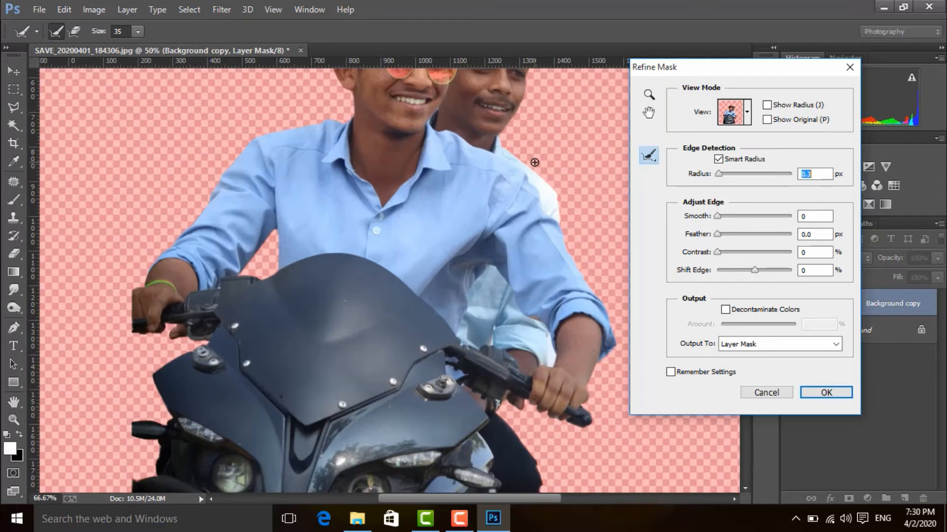
key("ctrl+minus")
key("ctrl+minus")
left_click_drag(436, 213, 399, 390)
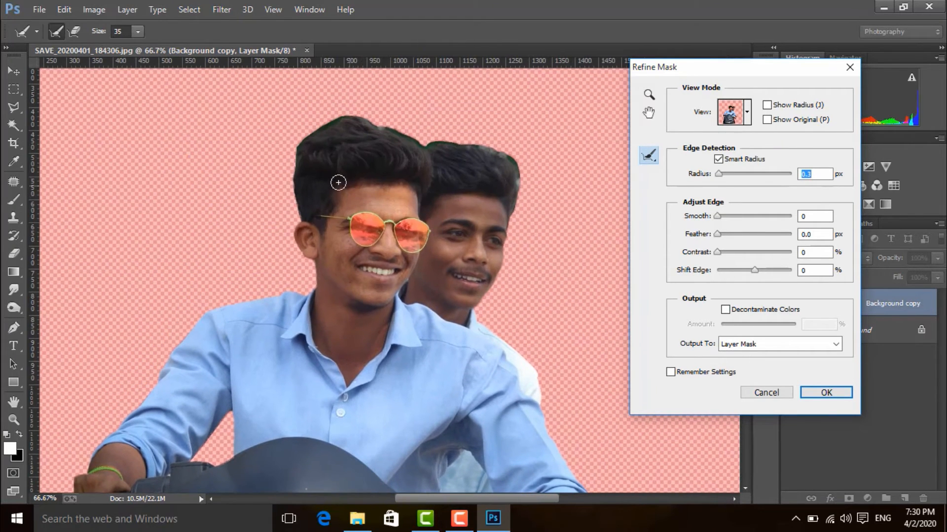
mouse_move(293, 172)
left_mouse_down()
mouse_move(296, 151)
mouse_move(321, 131)
mouse_move(332, 142)
mouse_move(381, 129)
mouse_move(422, 148)
mouse_move(466, 145)
mouse_move(518, 167)
mouse_move(512, 216)
left_mouse_up()
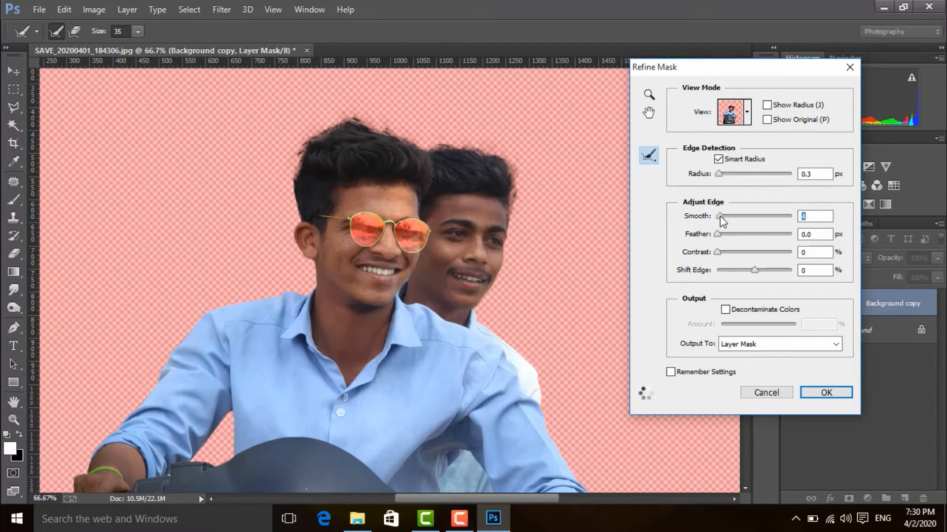
Step: Set Smooth to 4 and Feather to 0.5 px, enable Decontaminate Colors, and output the refined cutout to a new layer
left_click(811, 236)
key("BackSpace")
type("5")
left_click(726, 309)
left_click(778, 344)
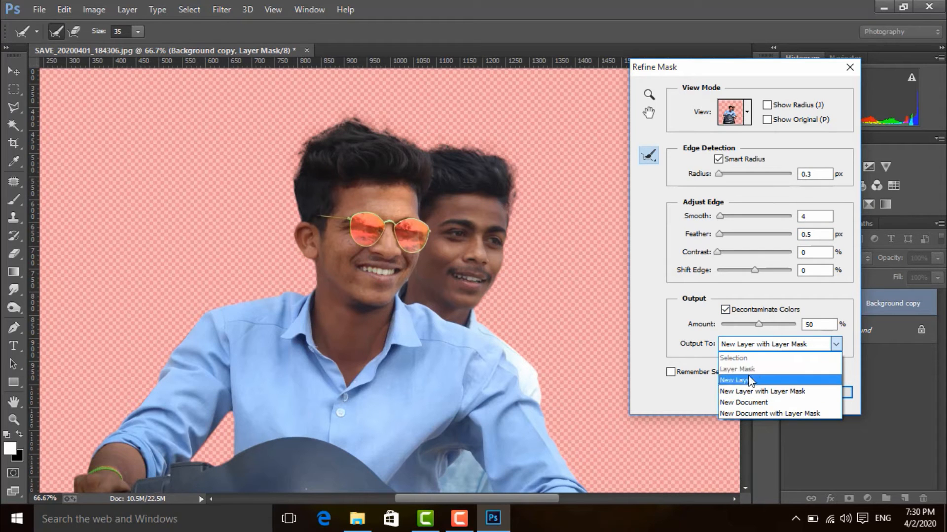
left_click(750, 381)
left_click(826, 393)
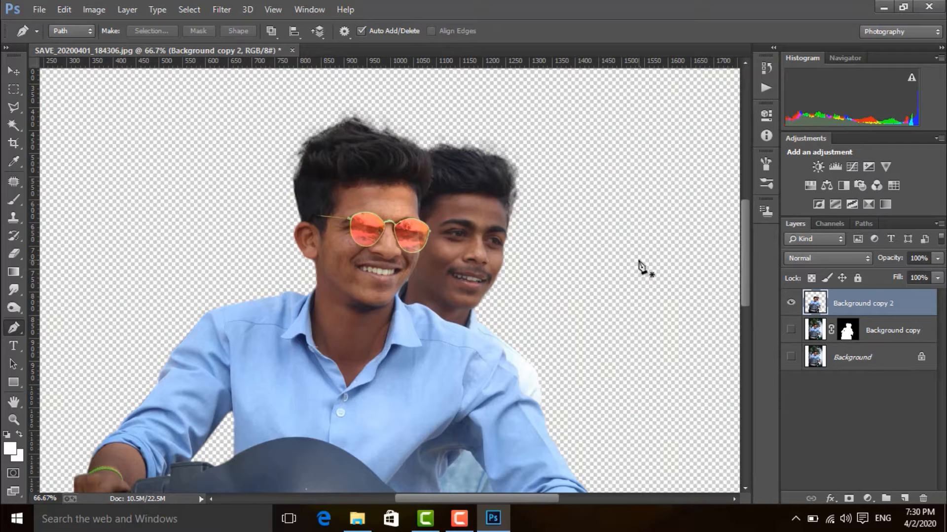
Step: Duplicate the refined cutout layer Background copy 2
key("ctrl+minus")
key("ctrl+minus")
key("ctrl+minus")
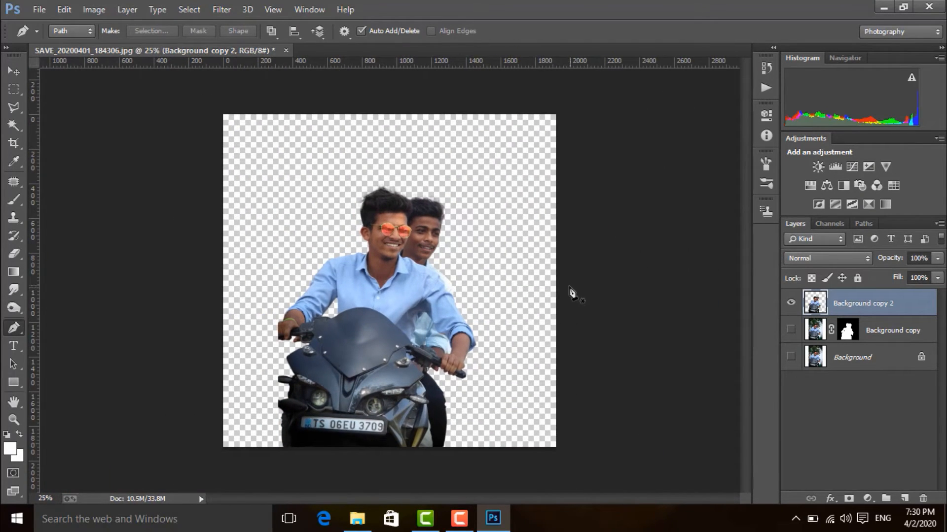
key("ctrl+plus")
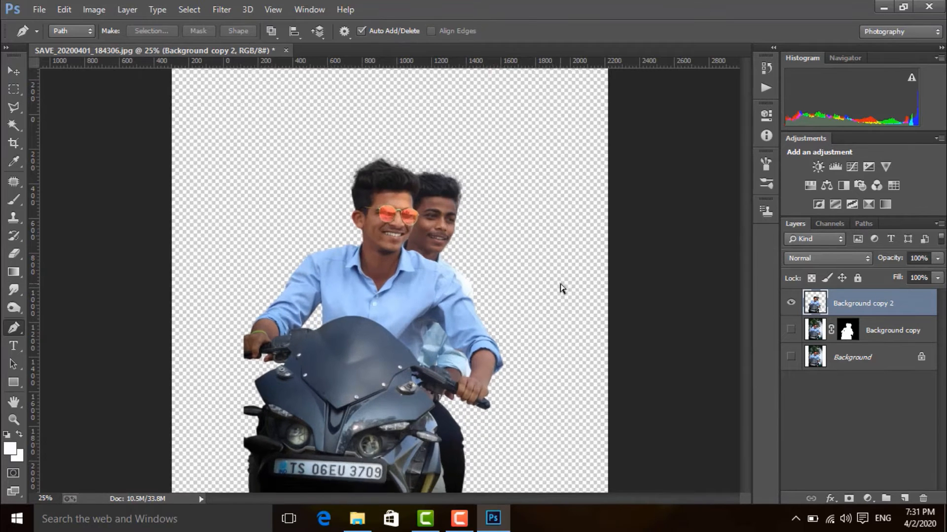
left_click(14, 71)
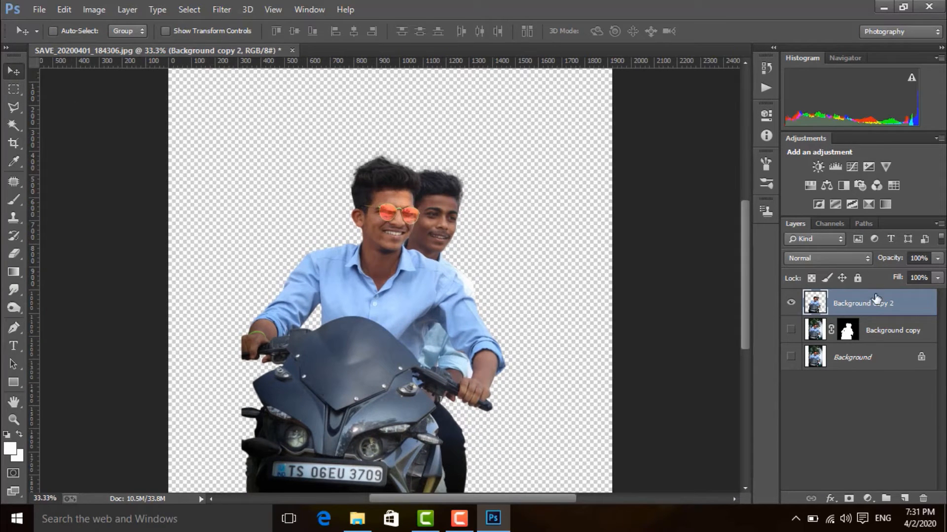
left_click_drag(876, 301, 905, 491)
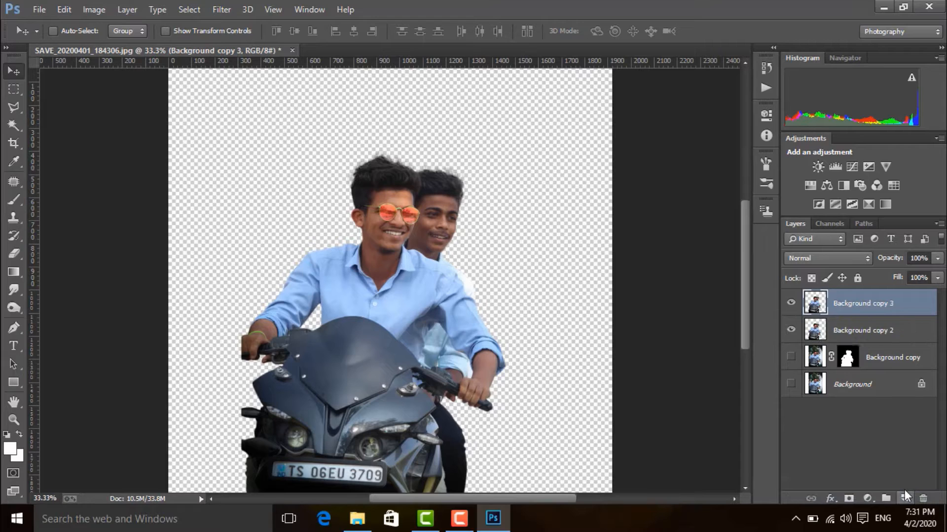
Step: Make both cutout layers, Background copy 2 and Background copy 3, visible and merge them into one layer
left_click(792, 331)
left_click(792, 305)
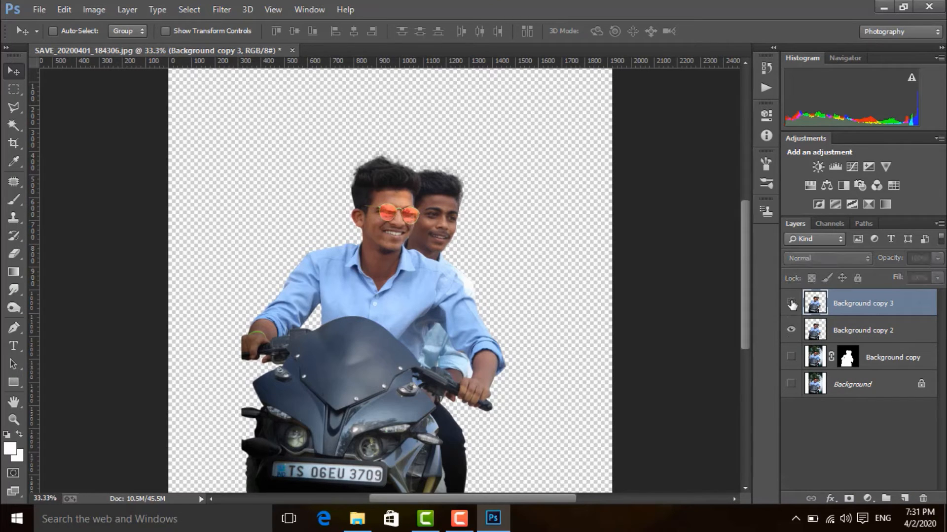
left_click(792, 305)
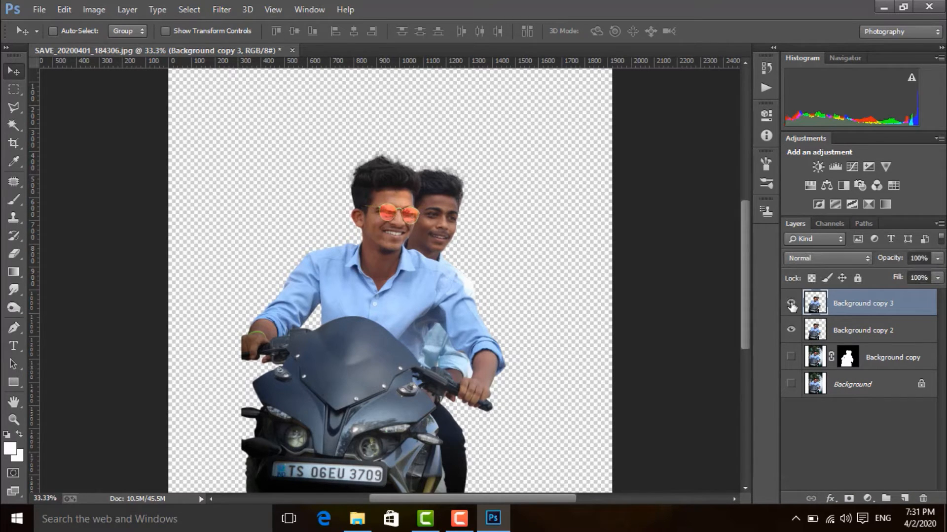
left_click(842, 332, "shift")
right_click(838, 324)
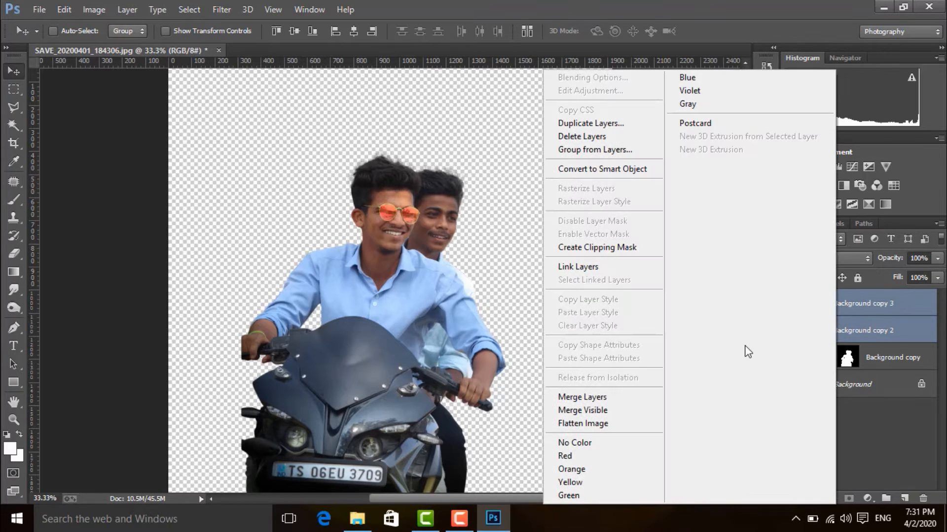
left_click(626, 398)
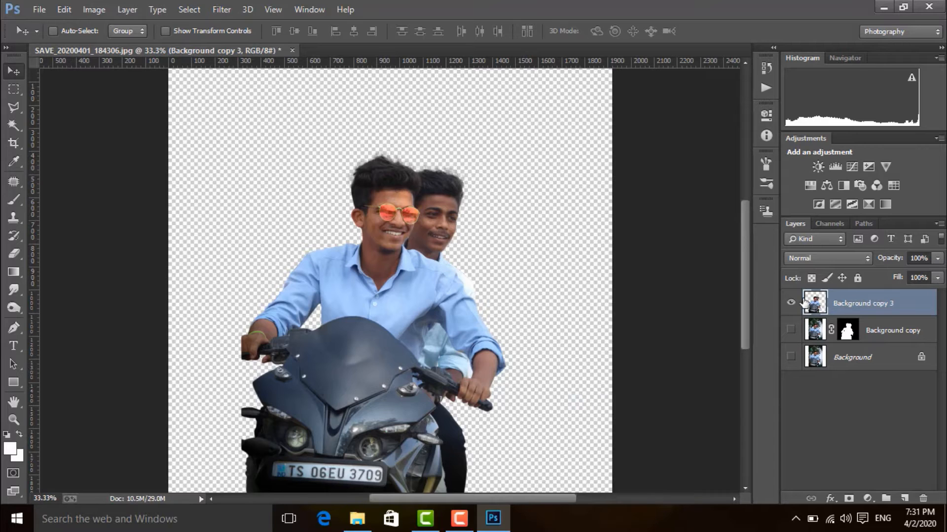
Step: Duplicate the merged Background copy 3 layer and keep the original beneath the duplicate hidden
left_click_drag(846, 307, 902, 497)
left_click(791, 330)
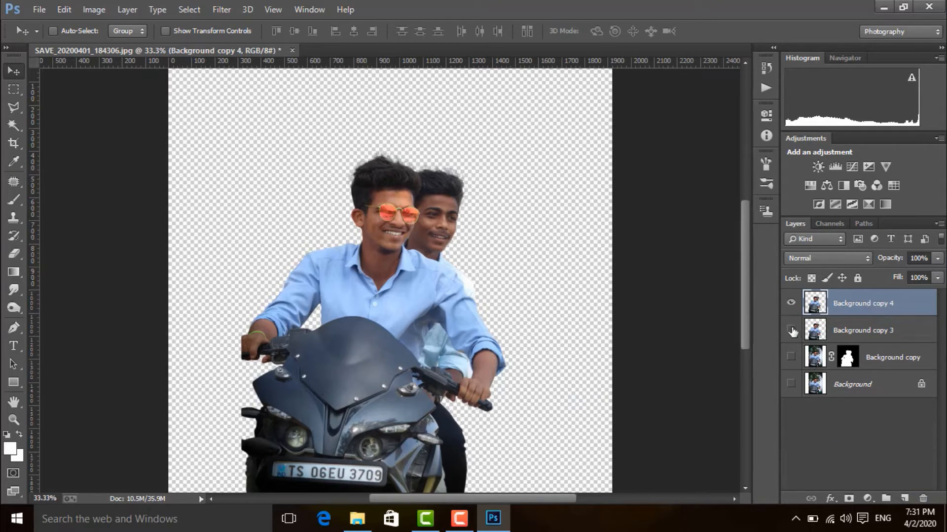
left_click(791, 330)
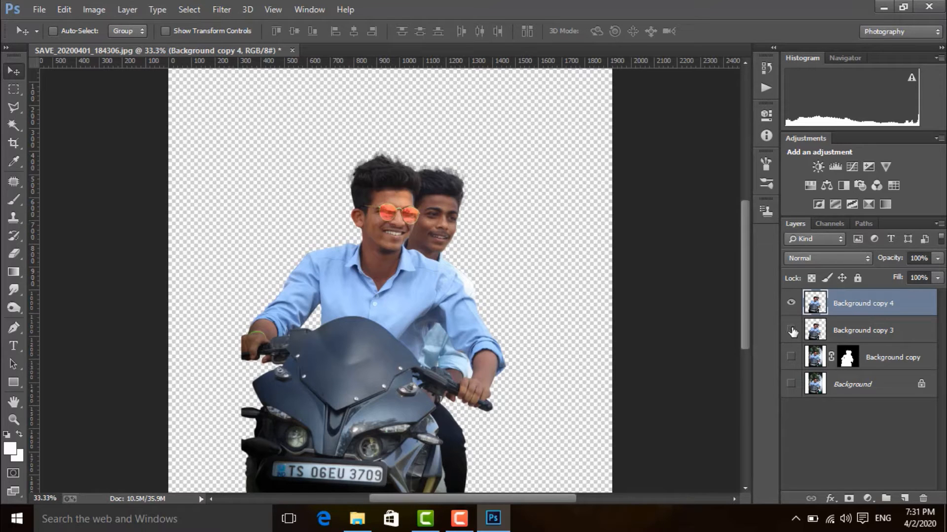
left_click(791, 331)
key("alt")
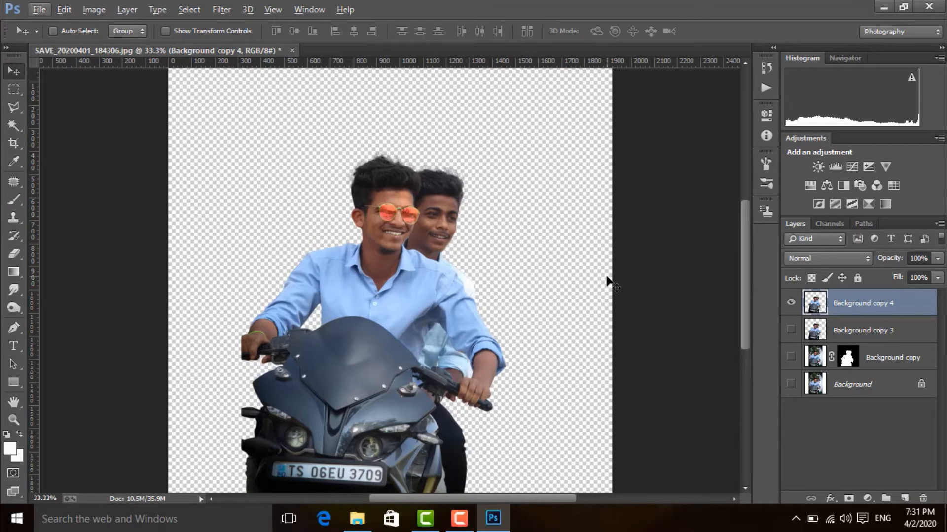
Step: Open the Camera Raw Filter on the duplicated cutout layer and set Temperature to +10 and Tint to -7
key("ctrl+plus")
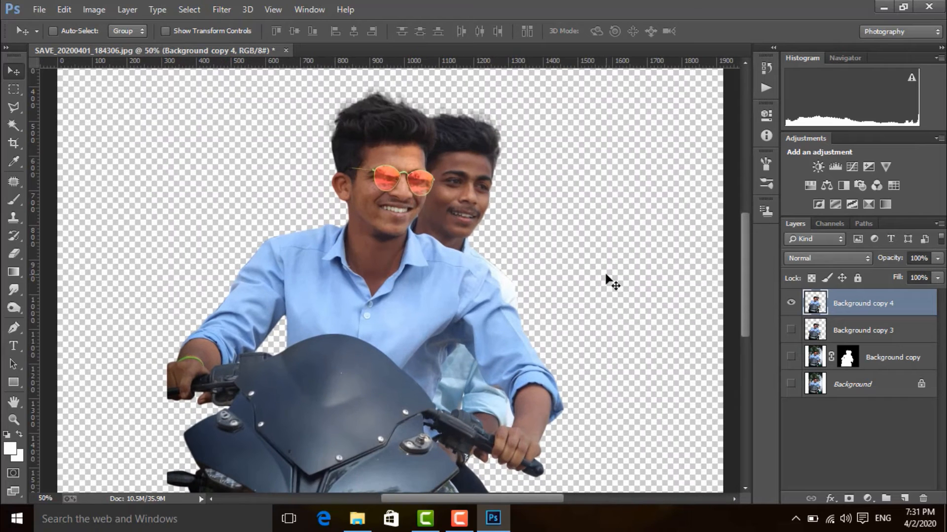
left_click(227, 8)
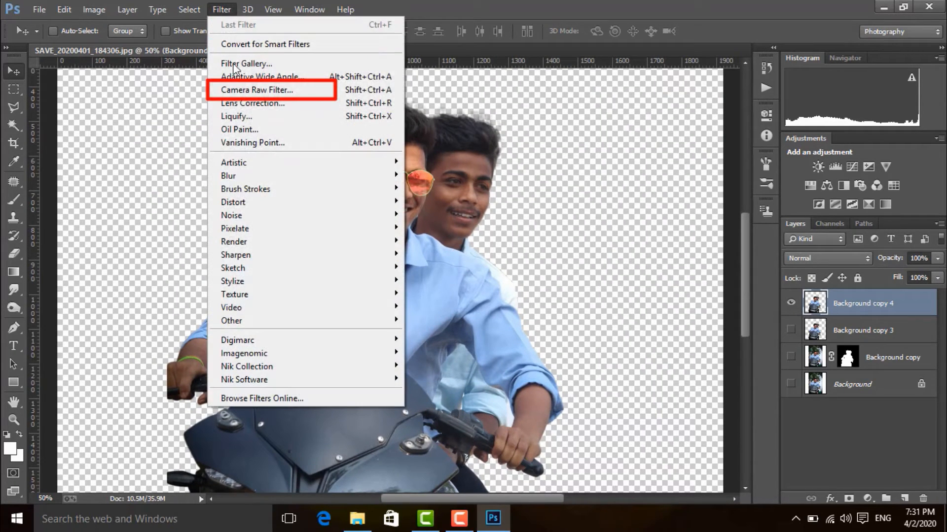
left_click(243, 91)
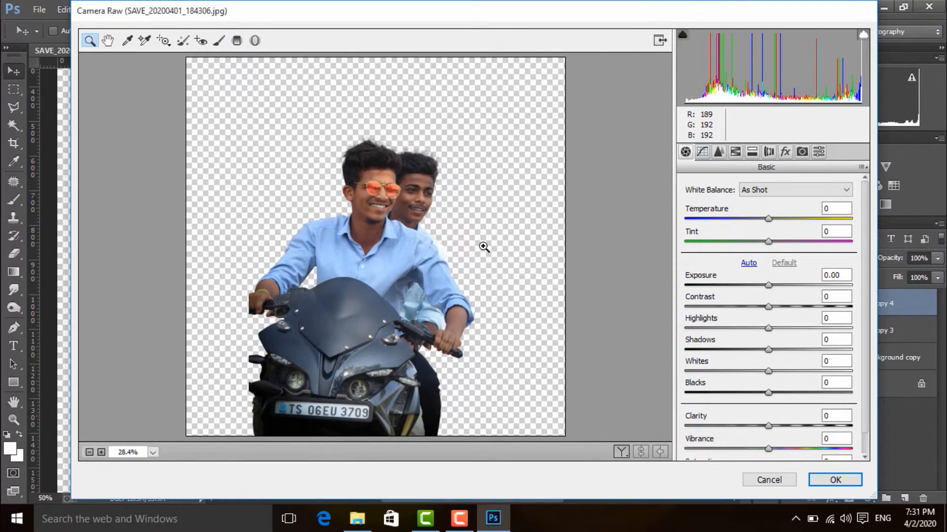
left_click(484, 247)
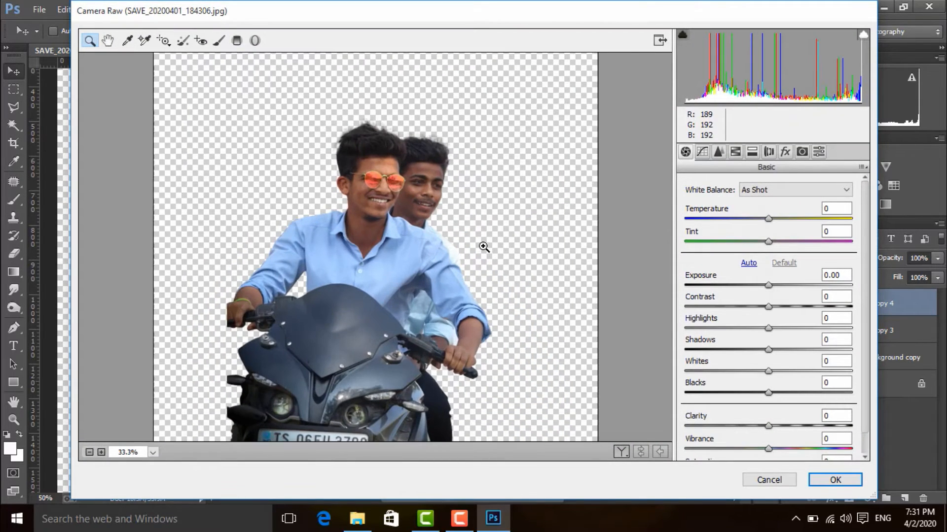
left_click(484, 247)
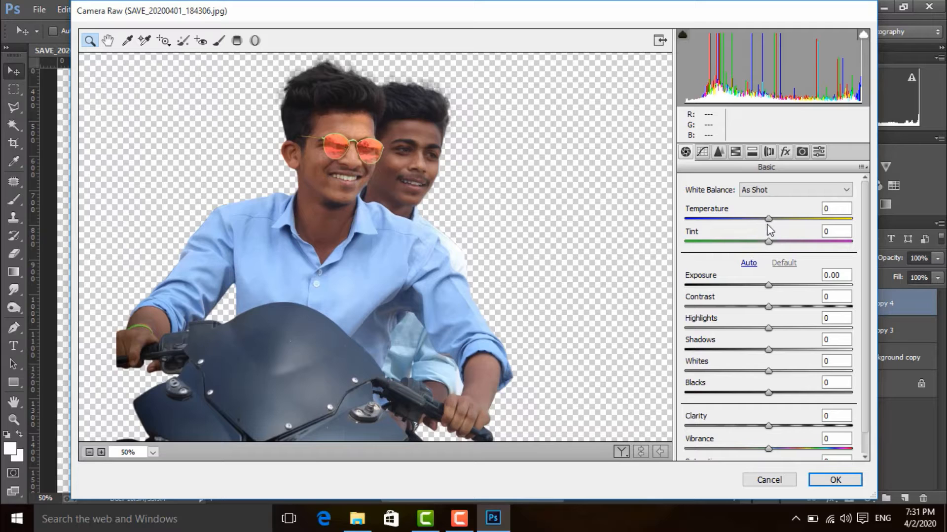
left_click_drag(767, 217, 763, 242)
Step: Set Exposure to +0.20, Contrast +10, Highlights -20, Shadows -8, Whites +10, Blacks -13 and Clarity +6
left_click_drag(768, 286, 772, 286)
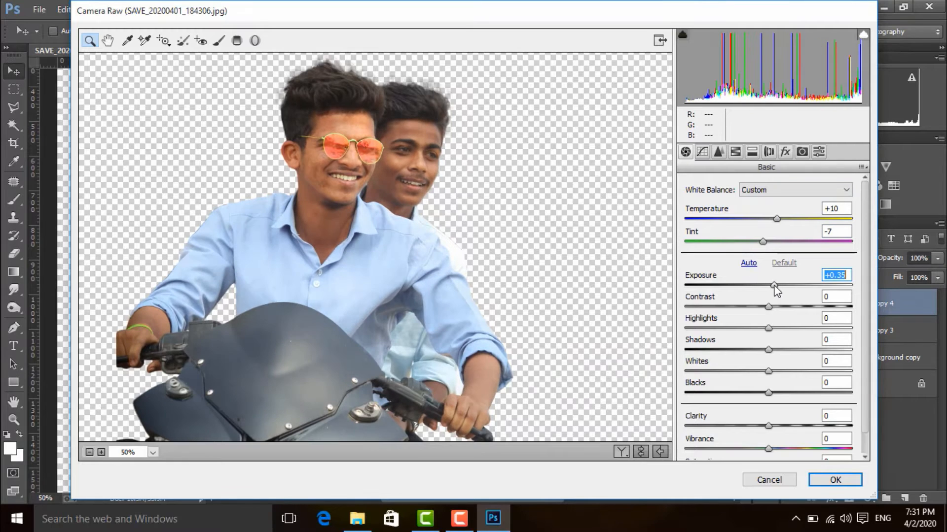
left_click_drag(786, 313, 758, 392)
left_click_drag(768, 426, 774, 426)
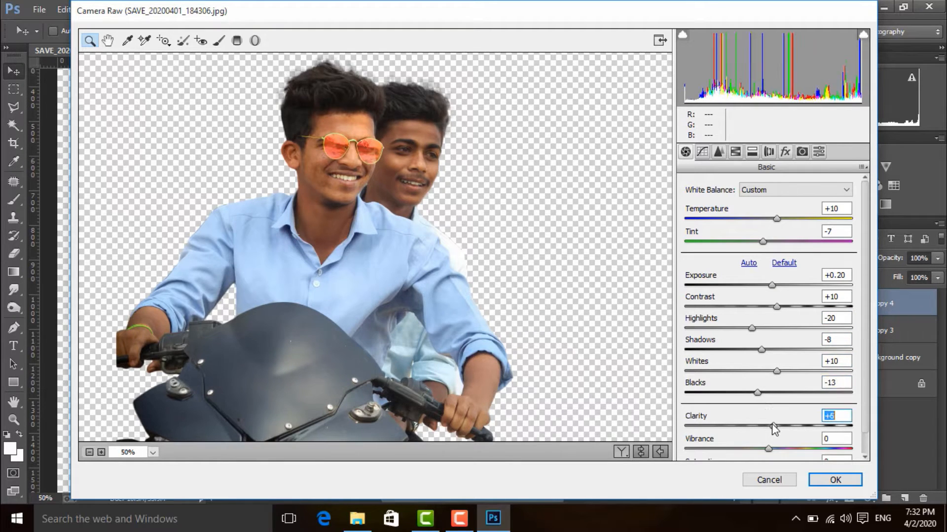
Step: Set the sharpening Amount to 28 and Masking to 11, and the Luminance noise reduction to 12
left_click(719, 152)
left_click_drag(685, 207, 769, 231)
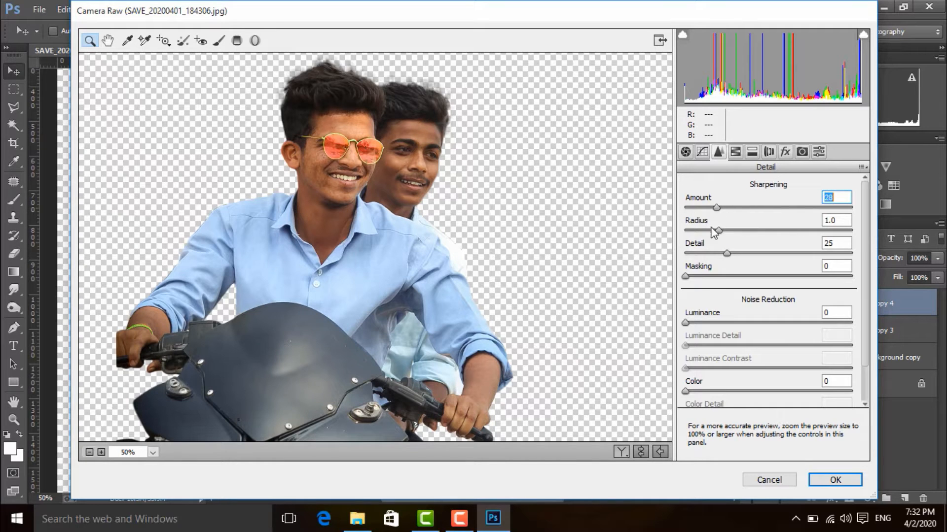
left_click_drag(688, 324, 706, 324)
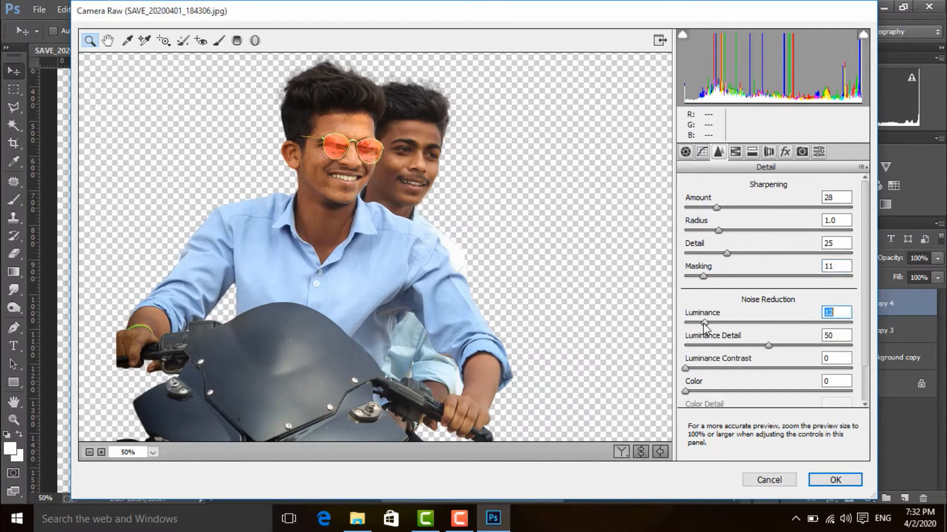
Step: Adjust the HSL luminance of the oranges, aquas and blues
left_click(735, 152)
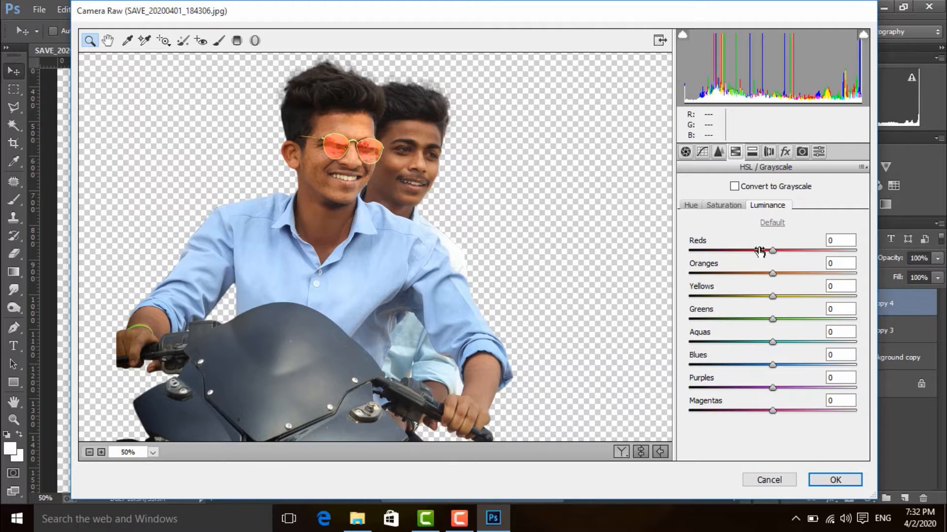
left_click_drag(772, 272, 791, 343)
mouse_move(773, 365)
left_mouse_down()
mouse_move(789, 366)
mouse_move(765, 364)
mouse_move(775, 364)
left_mouse_up()
Step: Set the HSL saturation to Oranges +7, Greens +10, Aquas +25 and Blues +25, and apply the Camera Raw filter
left_click(729, 207)
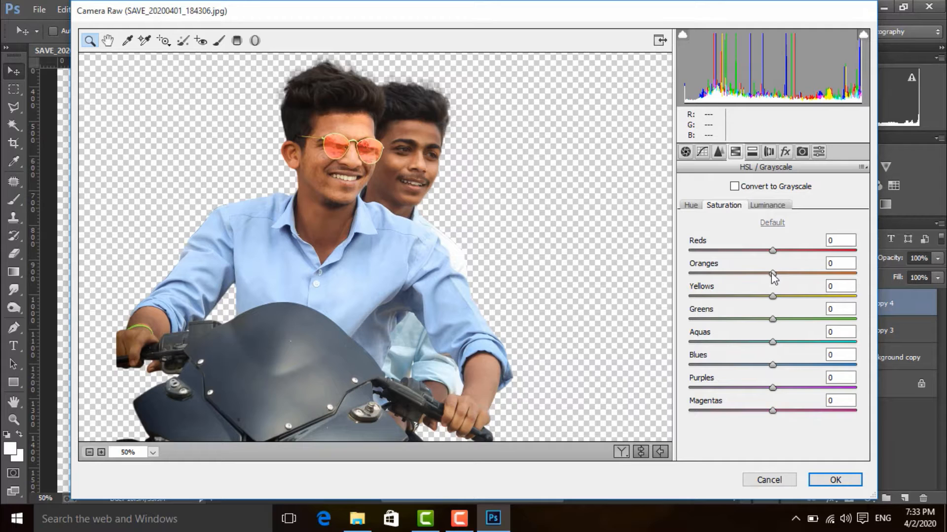
left_click_drag(773, 273, 778, 276)
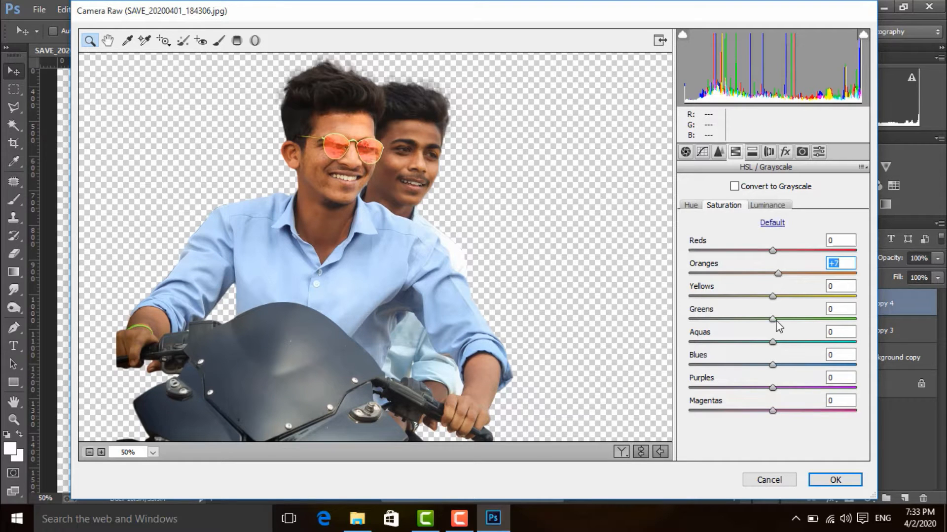
left_click_drag(773, 320, 793, 365)
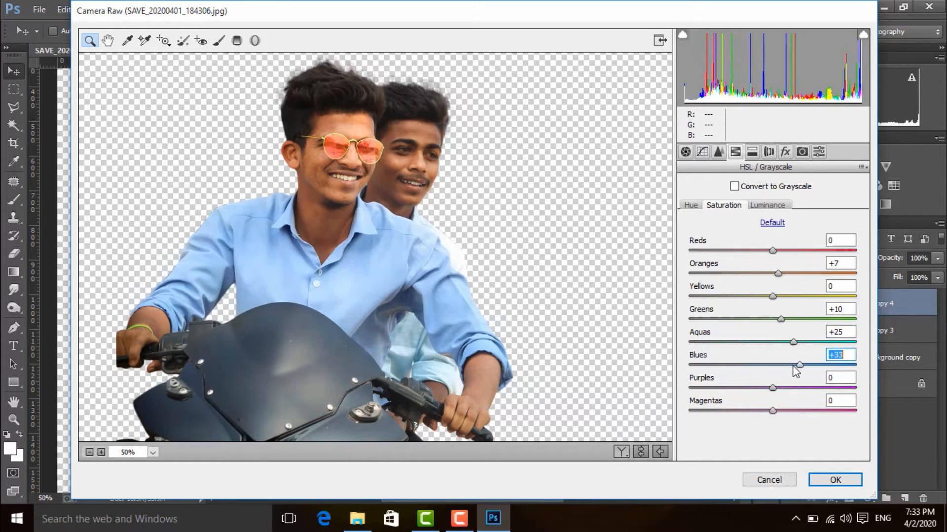
left_click(751, 152)
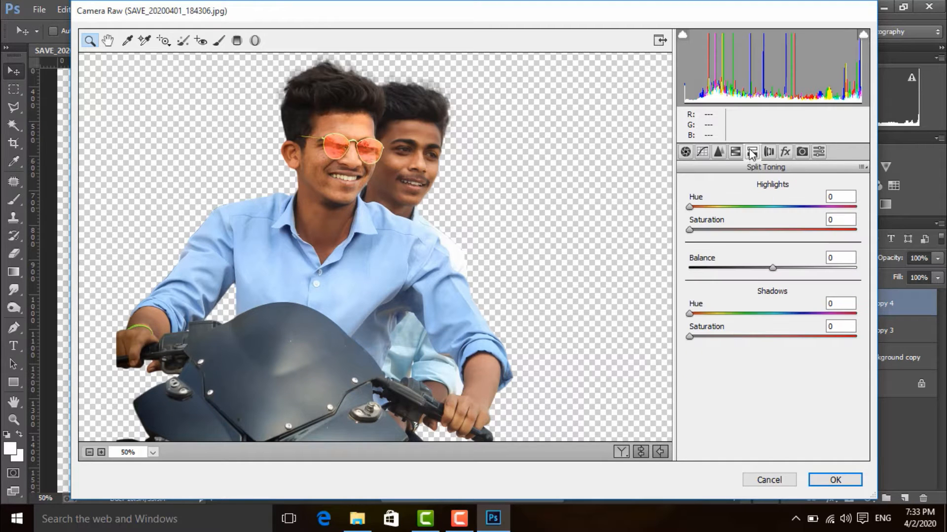
left_click(838, 479)
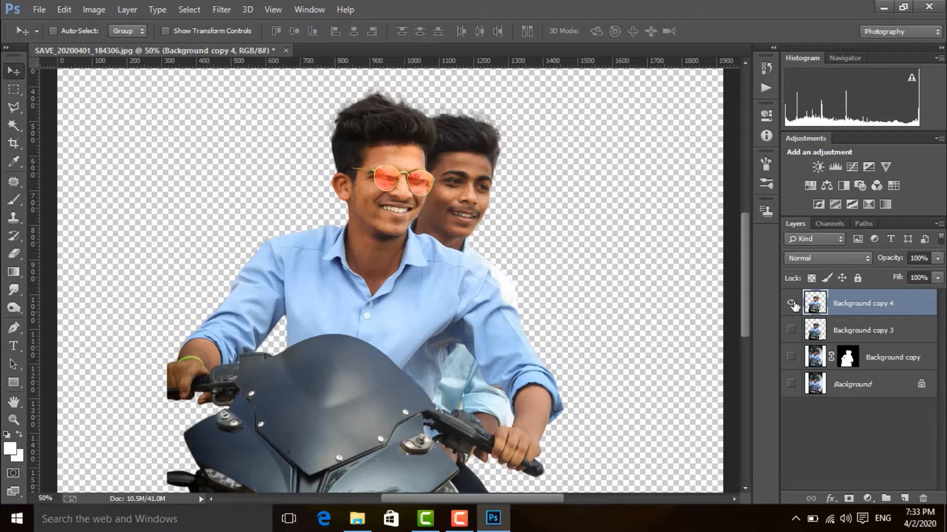
Step: Compare the colour-corrected cutout on Background copy 4 with the uncorrected Background copy 3 by toggling their visibility
left_click(792, 329)
left_click(791, 304)
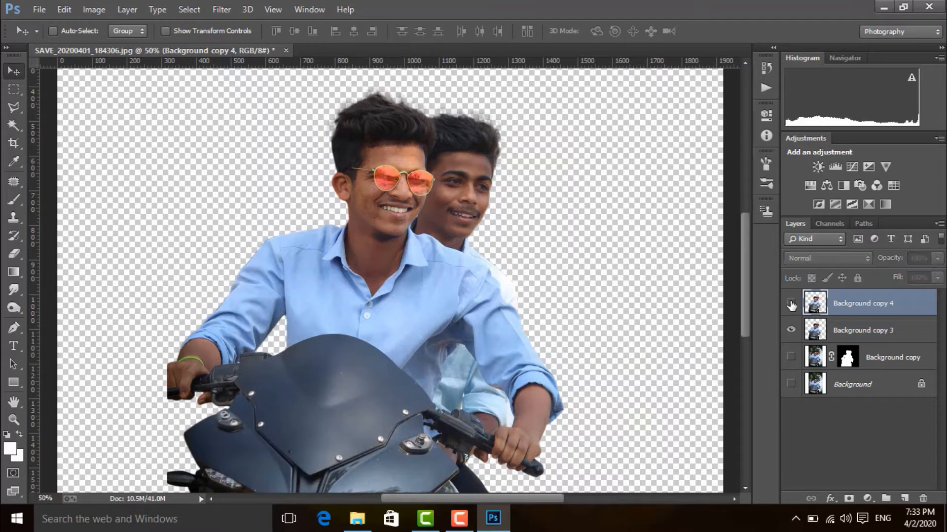
left_click(790, 303)
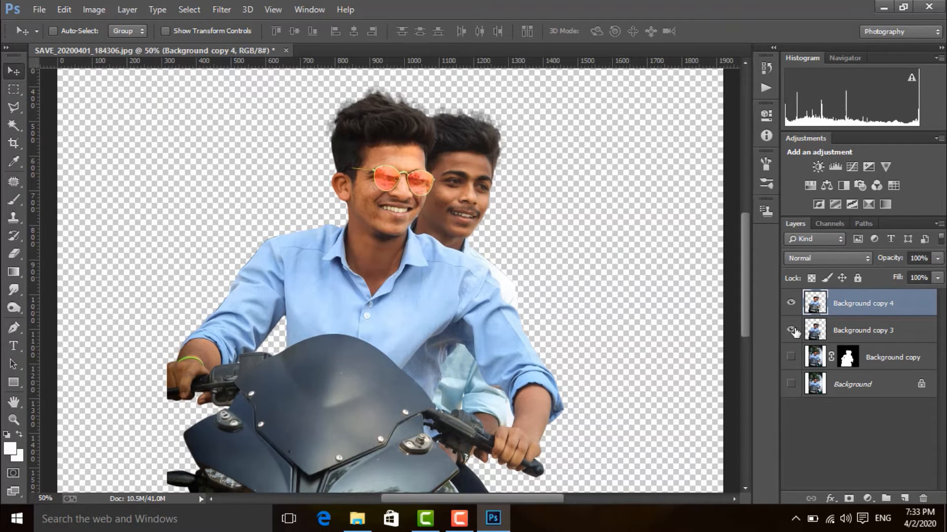
left_click(792, 331)
Step: Remove the blemishes on the front rider's upper cheek and below the sunglasses with the Spot Healing Brush at size 10
key("ctrl+plus")
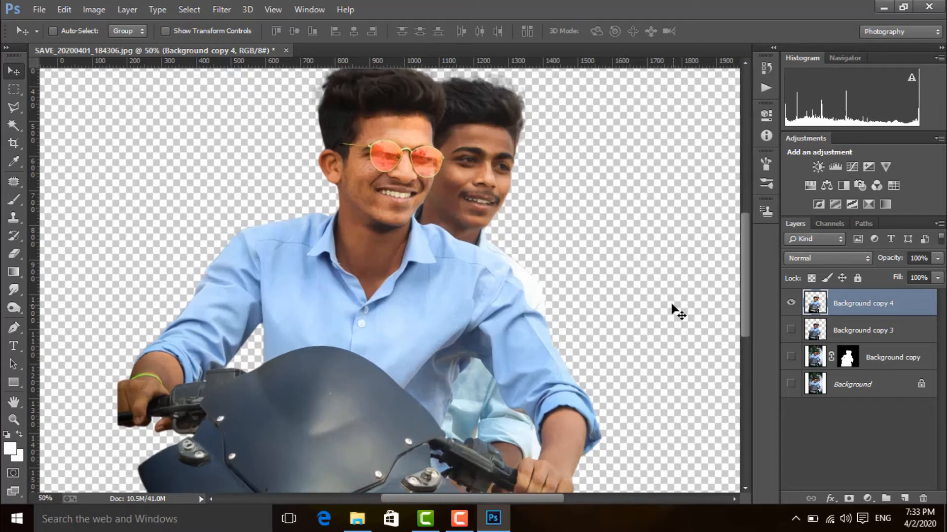
key("ctrl+plus")
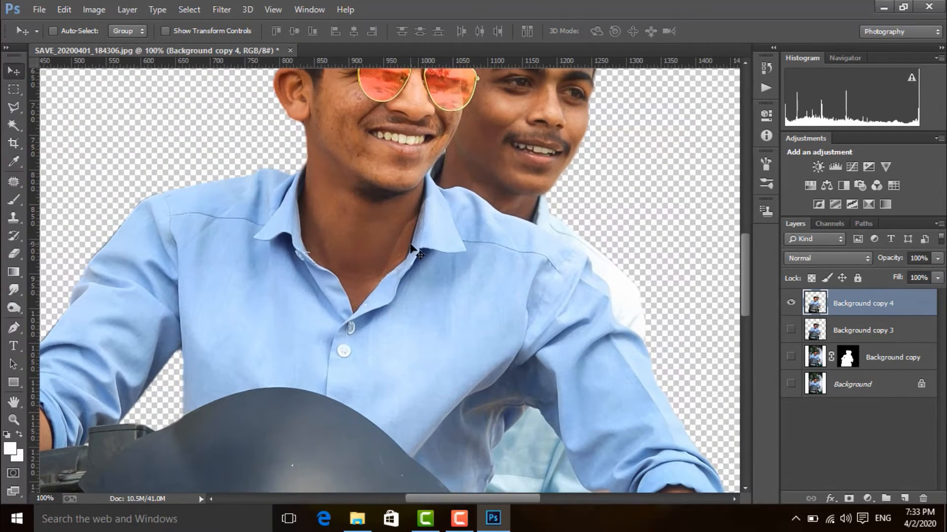
left_click_drag(427, 192, 439, 303)
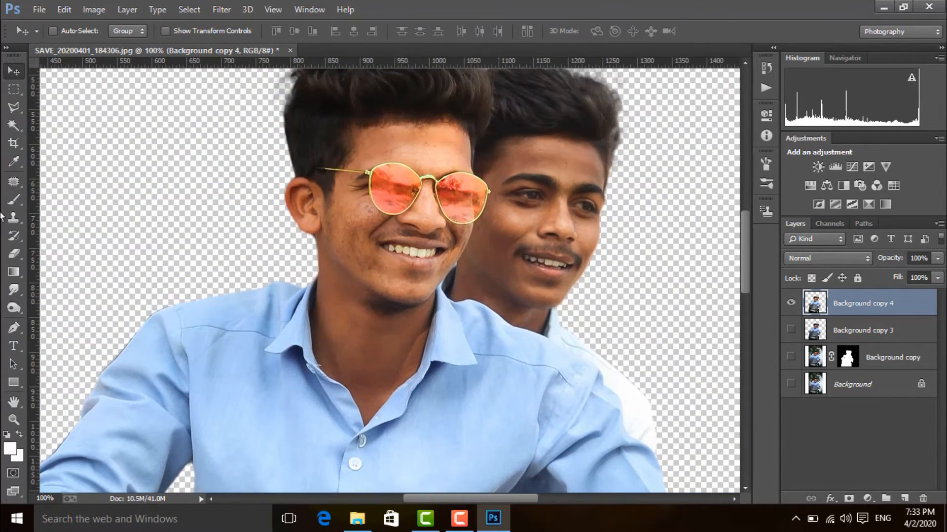
left_click(16, 182)
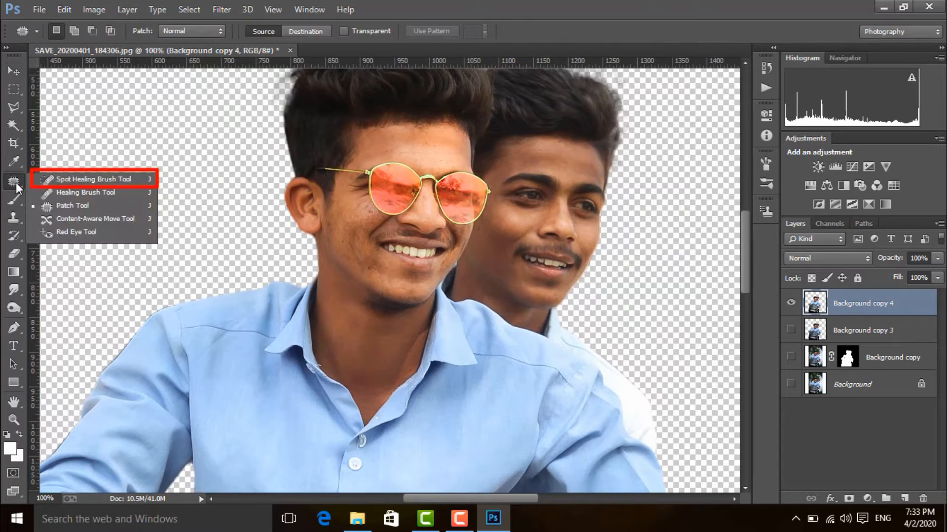
left_click(85, 179)
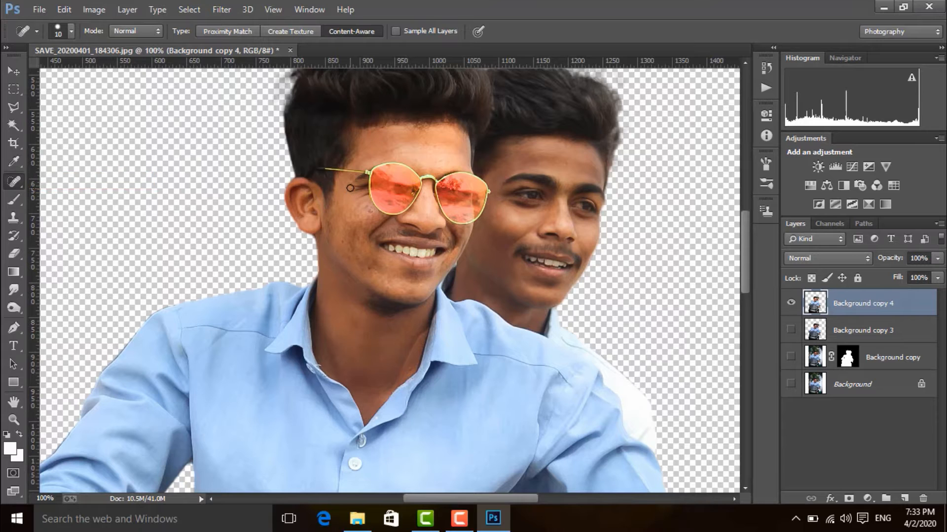
key("ctrl+plus")
left_click_drag(316, 169, 295, 223)
left_click(322, 194)
left_click(301, 189)
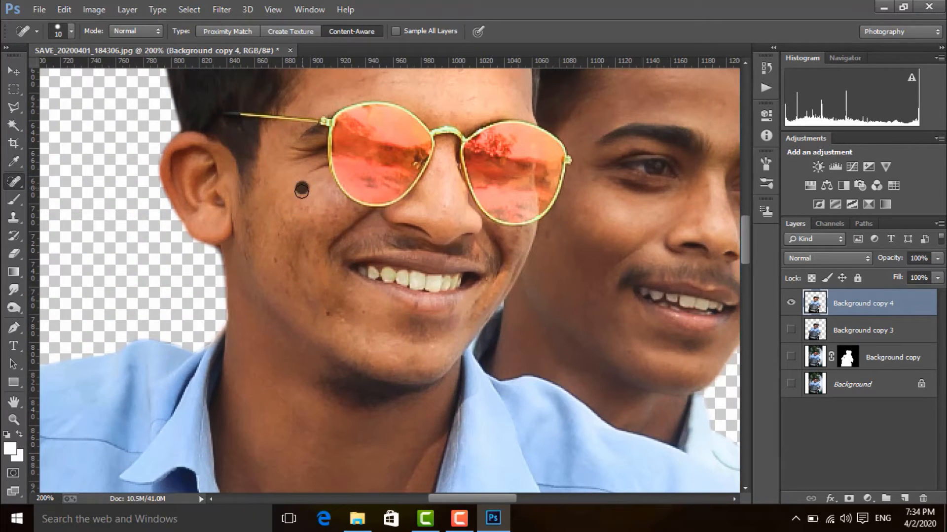
left_click(283, 209)
left_click(355, 211)
left_click(287, 225)
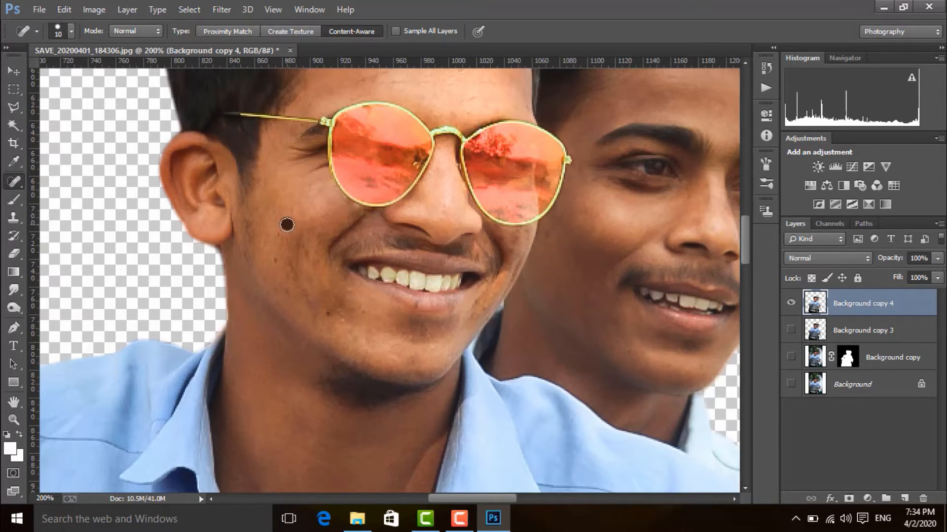
Step: Heal the remaining spots on the front rider's lower cheek, around the mouth and under the far lens, using brush sizes 15 and 9
left_click(271, 262)
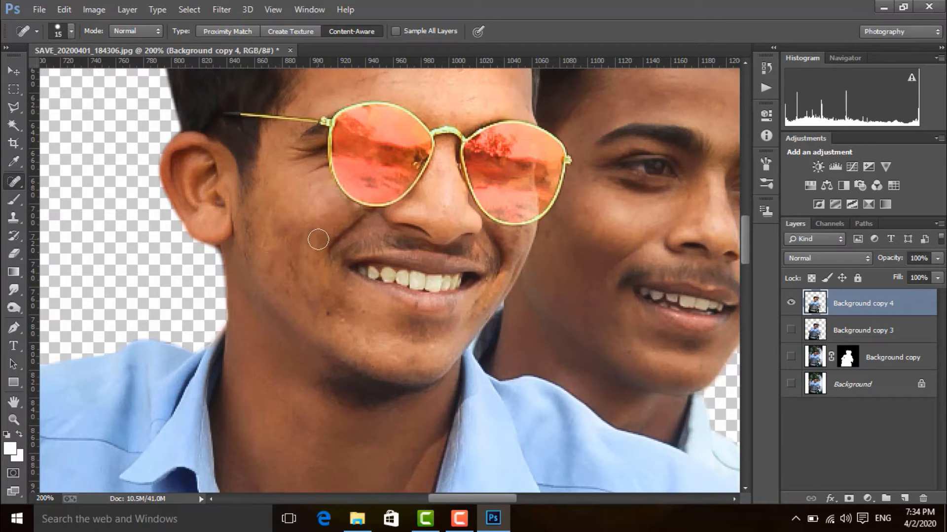
left_click(291, 267)
left_click(328, 313)
left_click(347, 294)
left_click(339, 318)
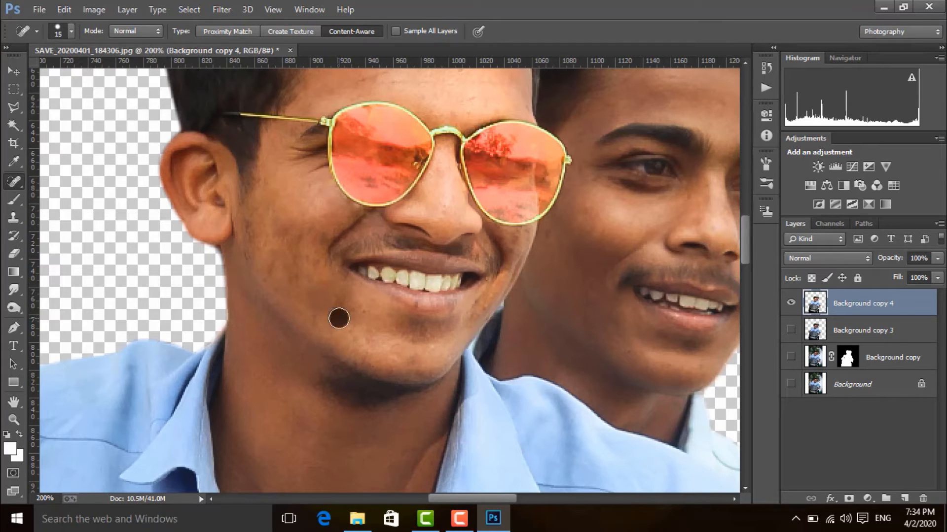
left_click(371, 313)
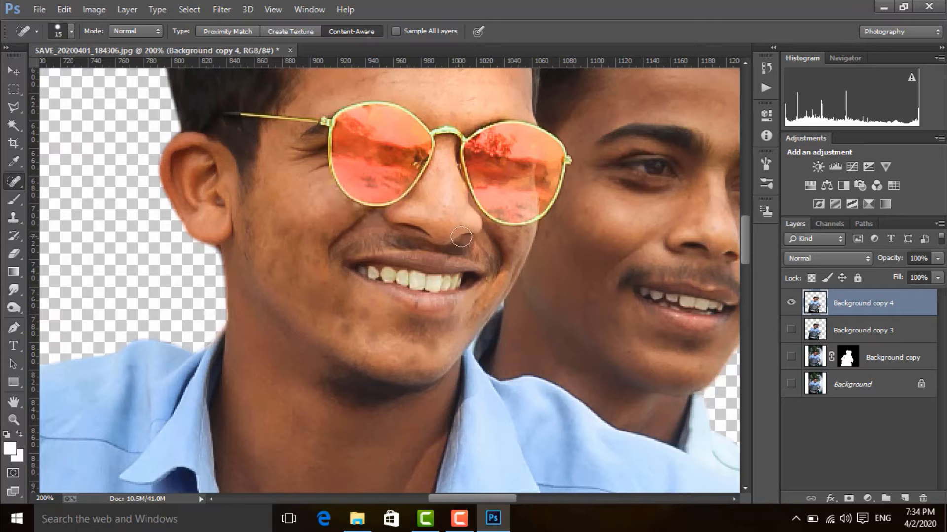
left_click(501, 235)
Step: Heal the small blemishes on the rear rider's cheek, temple and nose area with the Spot Healing Brush
left_click_drag(612, 285, 535, 316)
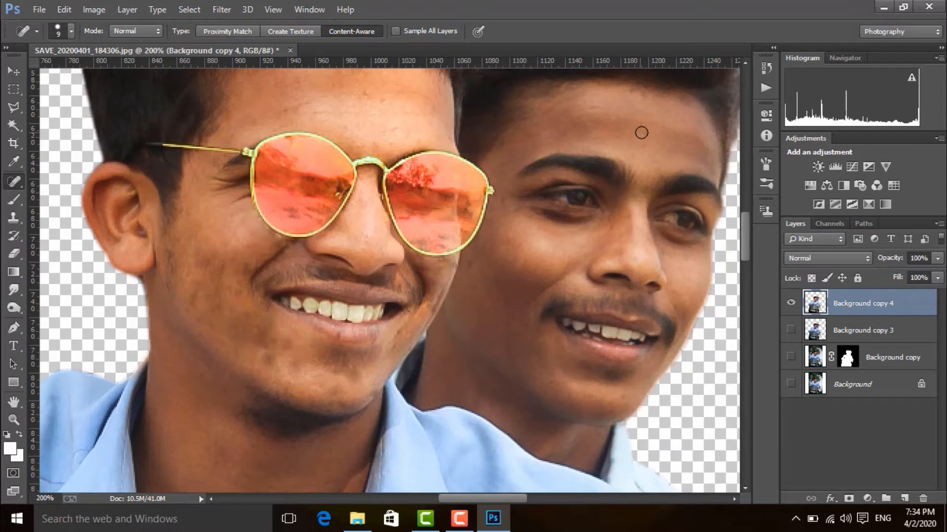
left_click(474, 264)
left_click(497, 200)
left_click(611, 253)
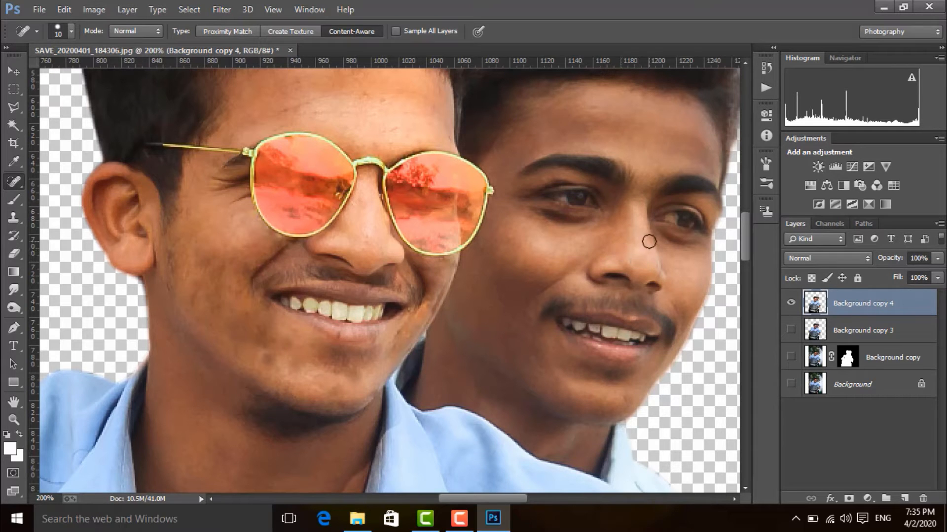
left_click(584, 229)
Step: Smooth the skin on the front rider's forehead with the Mixer Brush at size 25
left_click(18, 204)
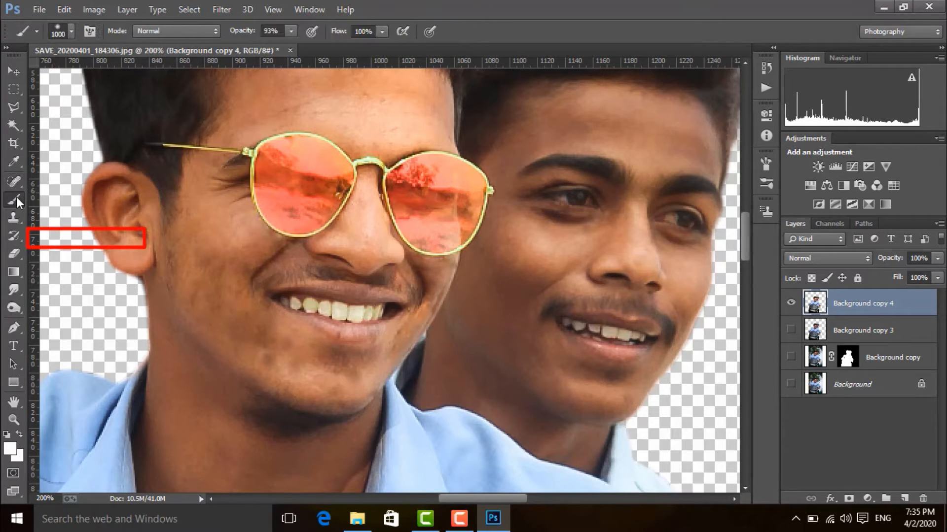
right_click(17, 204)
left_click(78, 238)
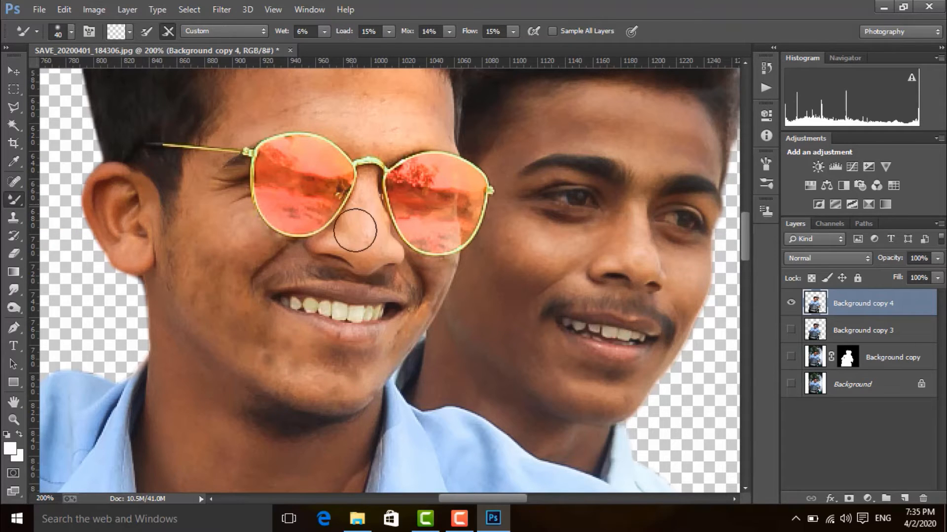
key("bracketleft")
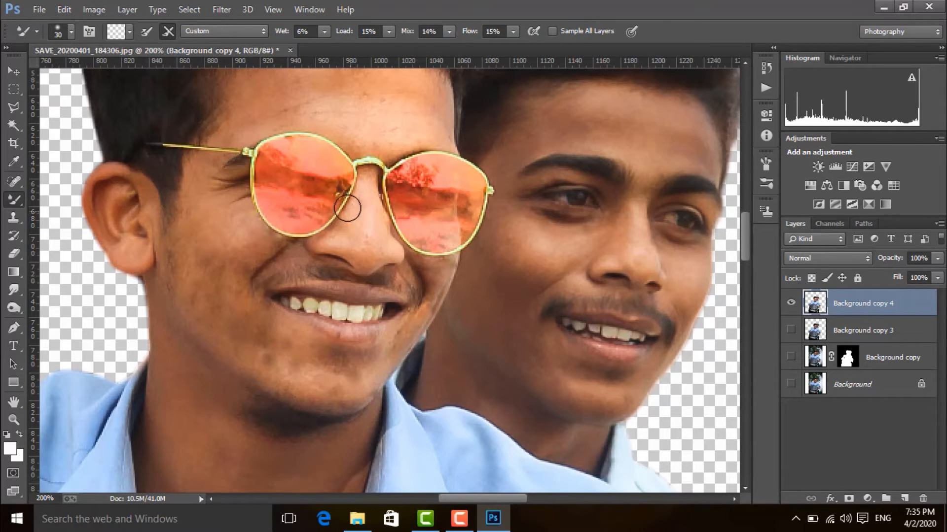
left_click_drag(374, 156, 385, 237)
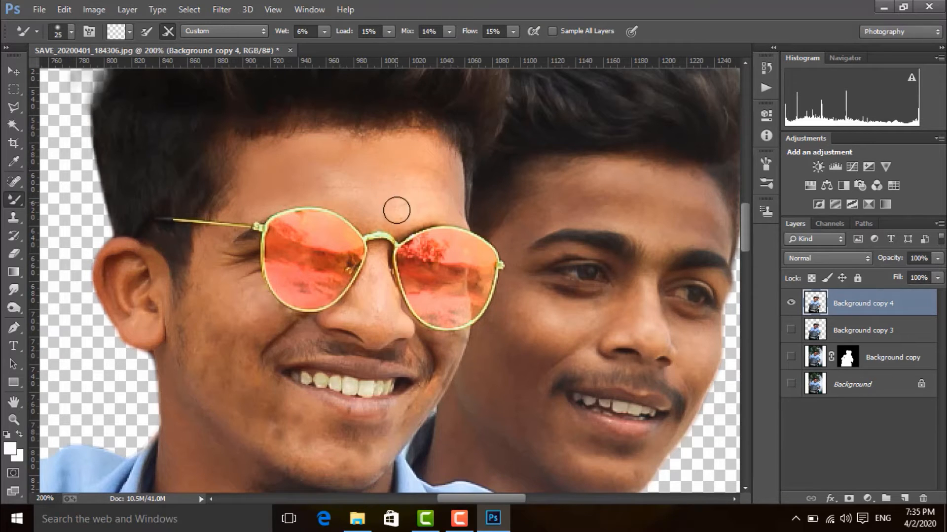
Step: Smooth the front rider's eye area, cheeks, chin and ear with the Mixer Brush, varying its size between 15 and 25
key("bracketleft")
key("bracketleft")
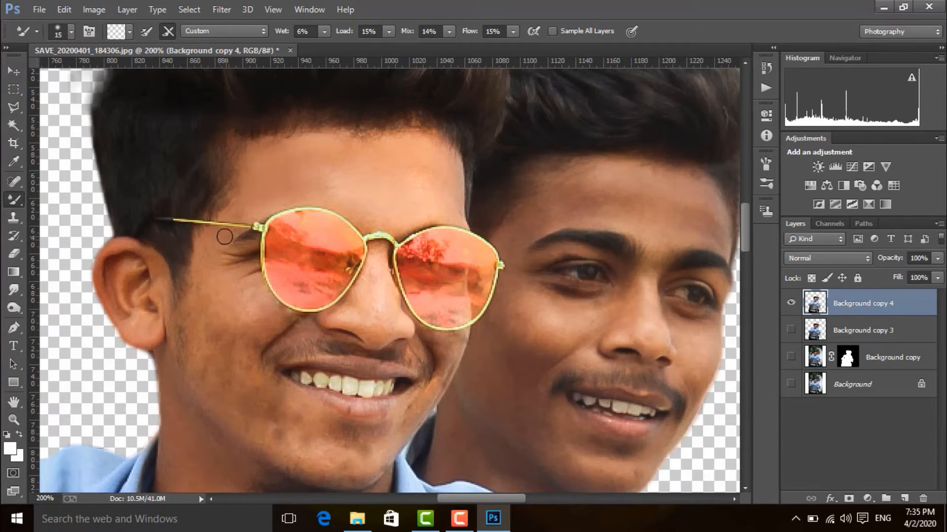
key("bracketright")
key("bracketright")
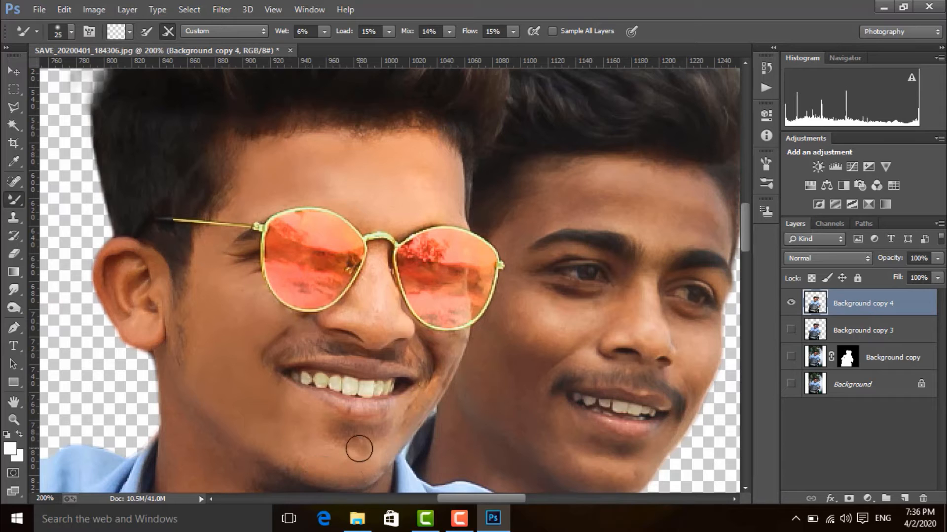
key("bracketleft")
key("bracketleft")
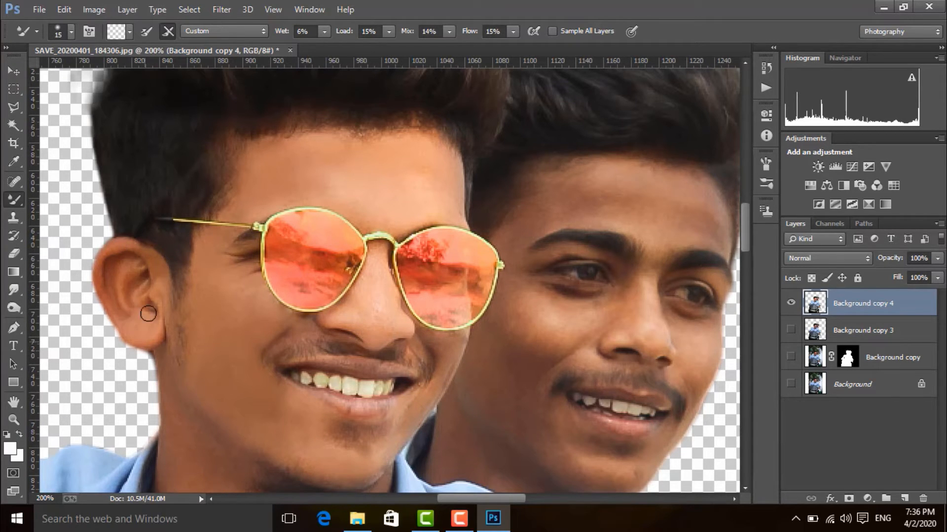
Step: Smooth the skin on the front rider's neck with the Mixer Brush at size 30
scroll(327, 434, "down", 5)
key("bracketright")
key("bracketright")
key("bracketright")
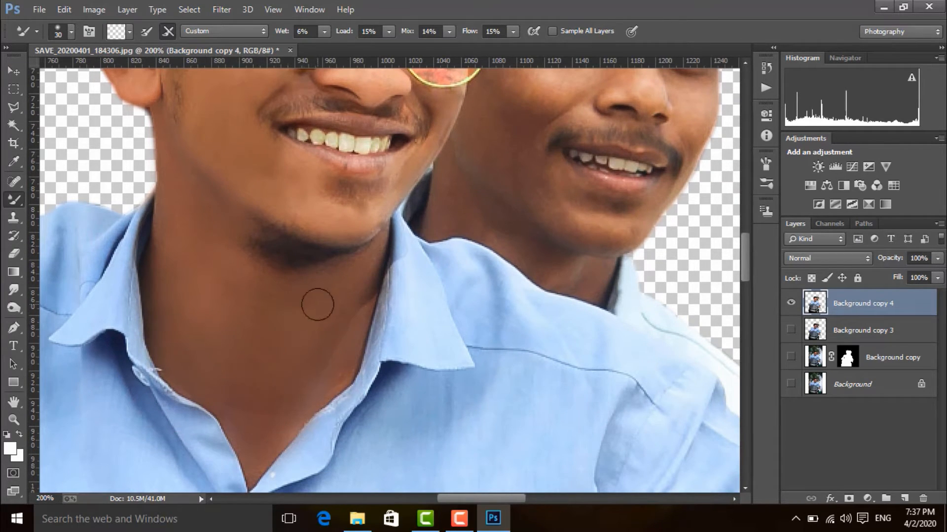
Step: Smooth the rear rider's forehead with the Mixer Brush at size 20
key("bracketleft")
key("bracketleft")
key("bracketleft")
scroll(397, 313, "up", 5)
scroll(397, 313, "right", 2)
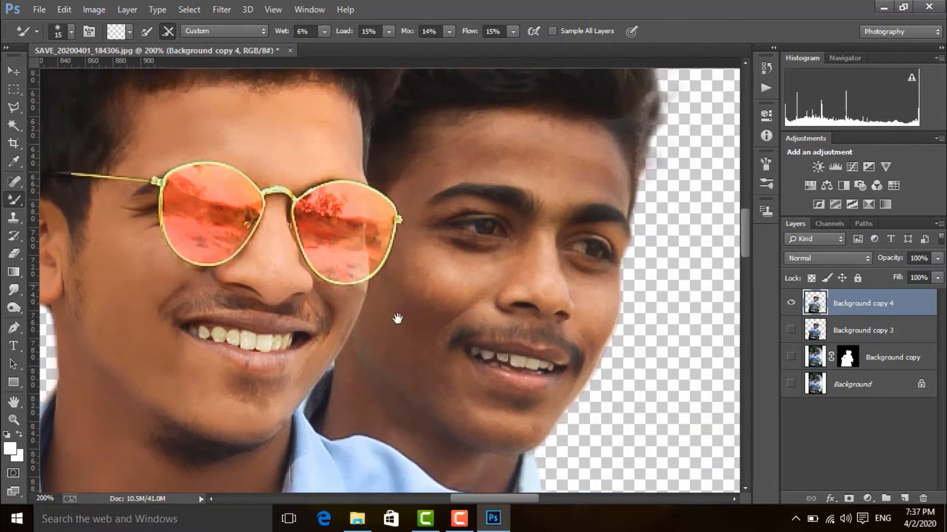
key("bracketright")
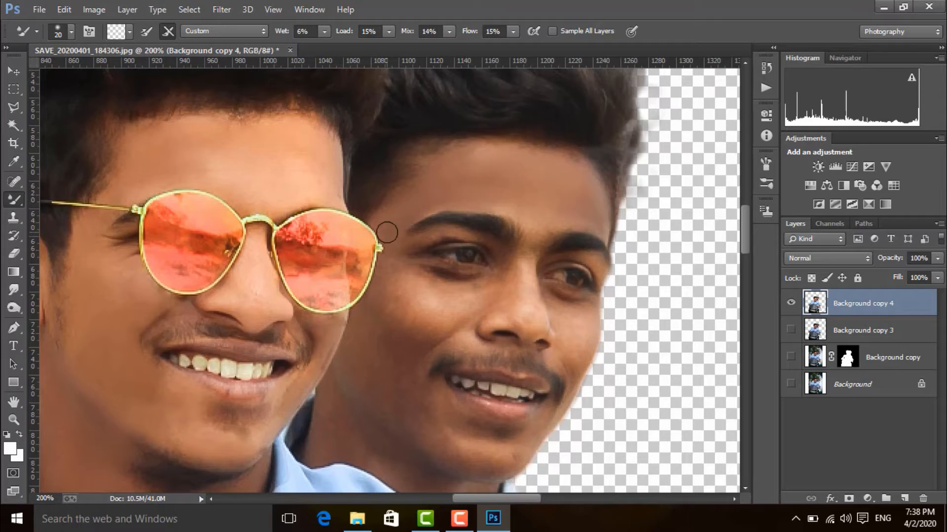
Step: Smooth the rear rider's cheeks, jaw and the skin around the eyes with the Mixer Brush at sizes 15 and 10
left_click_drag(387, 237, 409, 133)
mouse_move(457, 185)
left_mouse_down()
mouse_move(489, 186)
mouse_move(413, 239)
mouse_move(517, 192)
mouse_move(464, 206)
mouse_move(396, 247)
mouse_move(396, 223)
mouse_move(431, 257)
mouse_move(493, 203)
mouse_move(413, 263)
mouse_move(438, 266)
mouse_move(459, 236)
mouse_move(457, 302)
mouse_move(389, 286)
mouse_move(487, 333)
mouse_move(557, 324)
left_mouse_up()
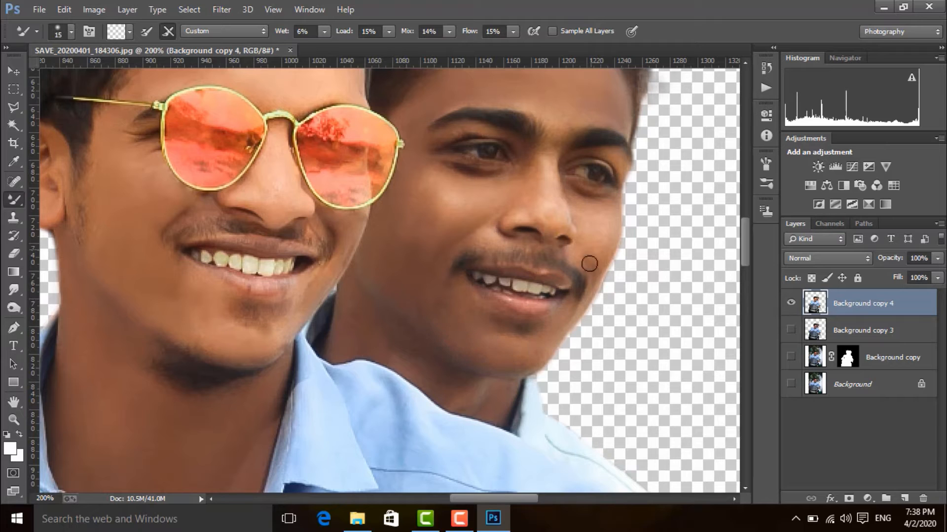
key("bracketleft")
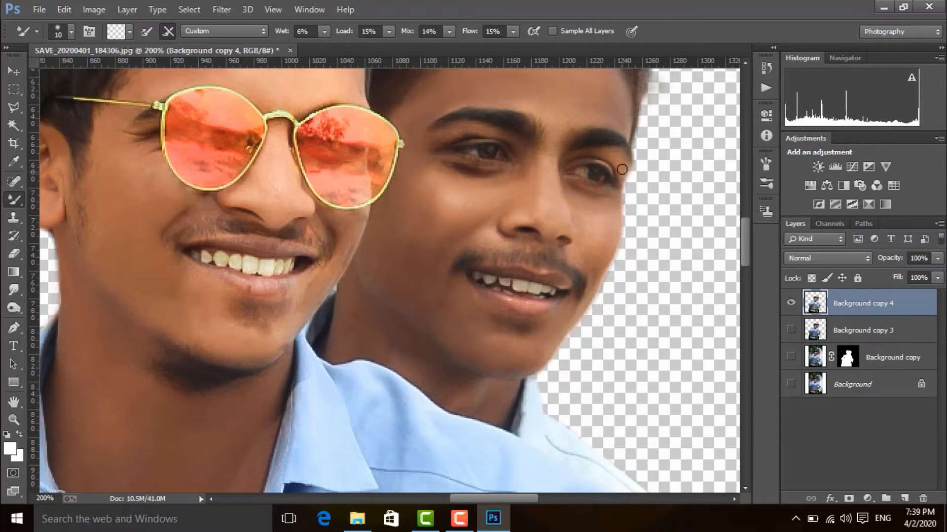
mouse_move(390, 318)
left_mouse_down()
mouse_move(409, 358)
mouse_move(454, 394)
mouse_move(438, 363)
mouse_move(502, 400)
mouse_move(454, 361)
left_mouse_up()
Step: Smooth the skin on the riders' forearms and hands with the Mixer Brush at size 40
key("ctrl+minus")
key("ctrl+minus")
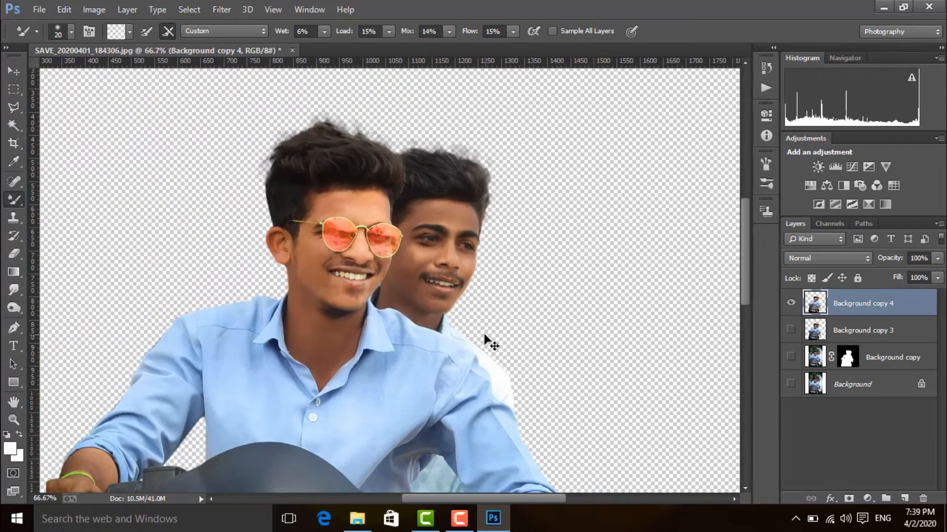
scroll(486, 338, "down", 4)
key("bracketleft")
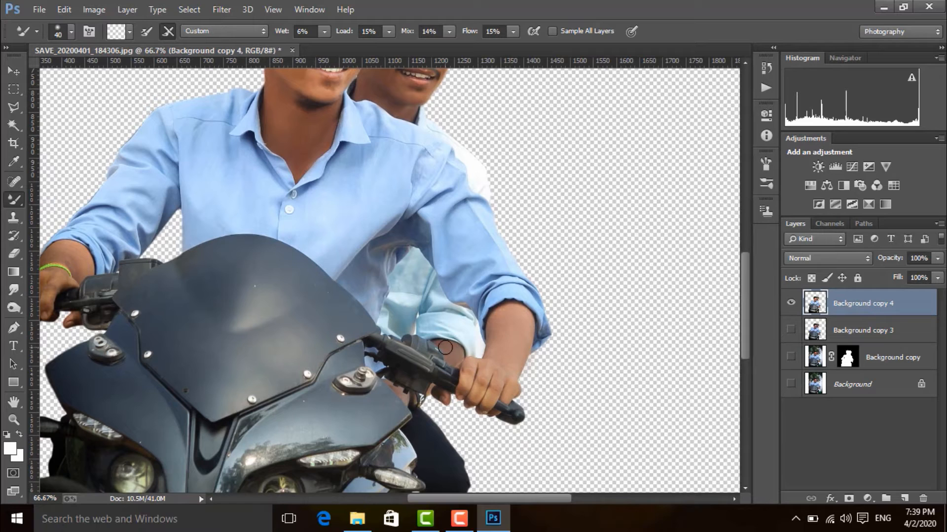
left_click_drag(51, 259, 185, 275)
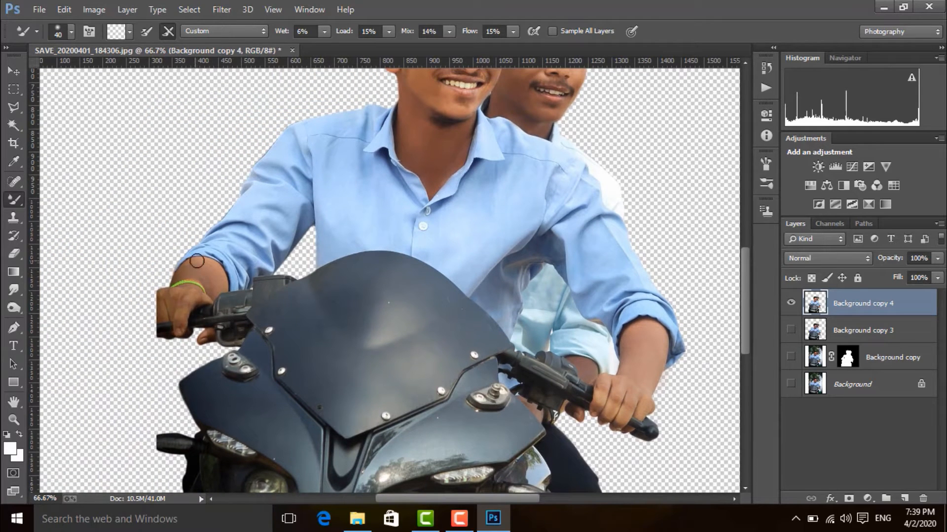
Step: Open the cutout layer in the Nik Collection filter Color Efex Pro 4 and choose the Contrast Color Range filter
key("ctrl+minus")
key("ctrl+minus")
key("v")
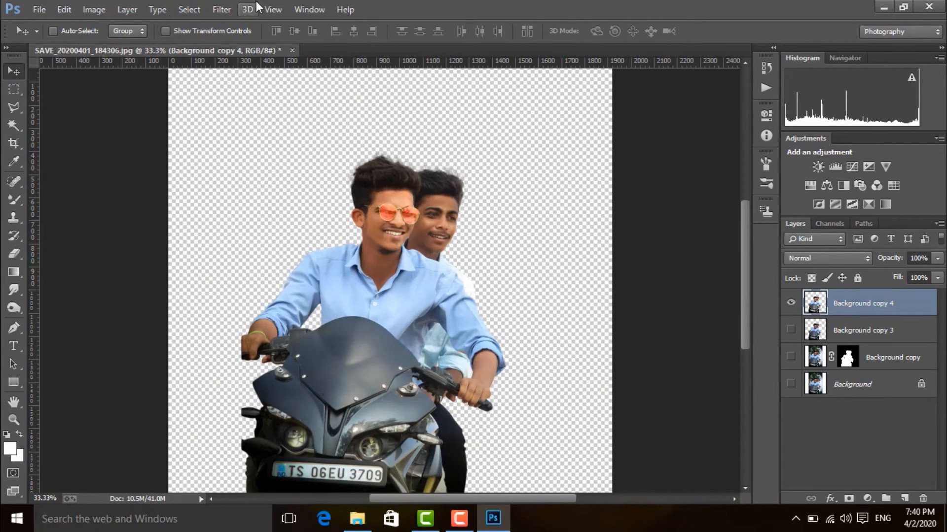
left_click(221, 9)
mouse_move(248, 9)
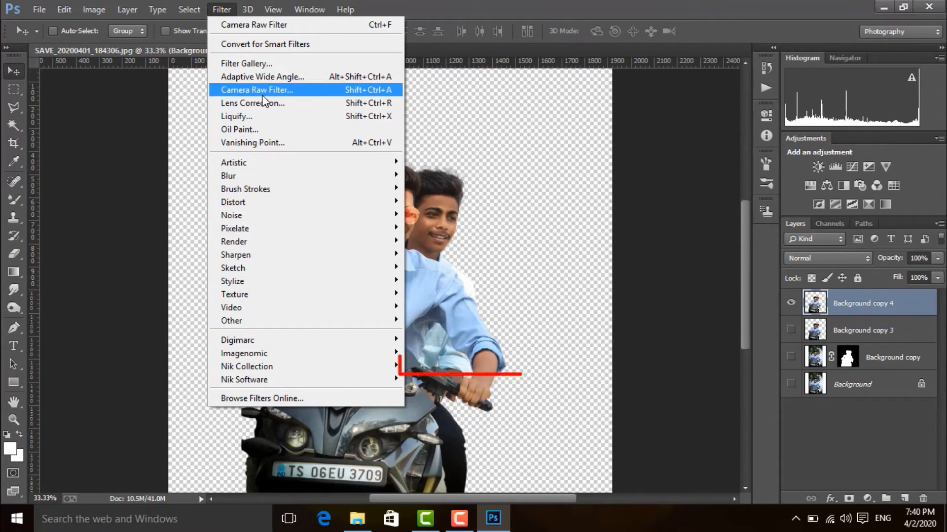
mouse_move(293, 367)
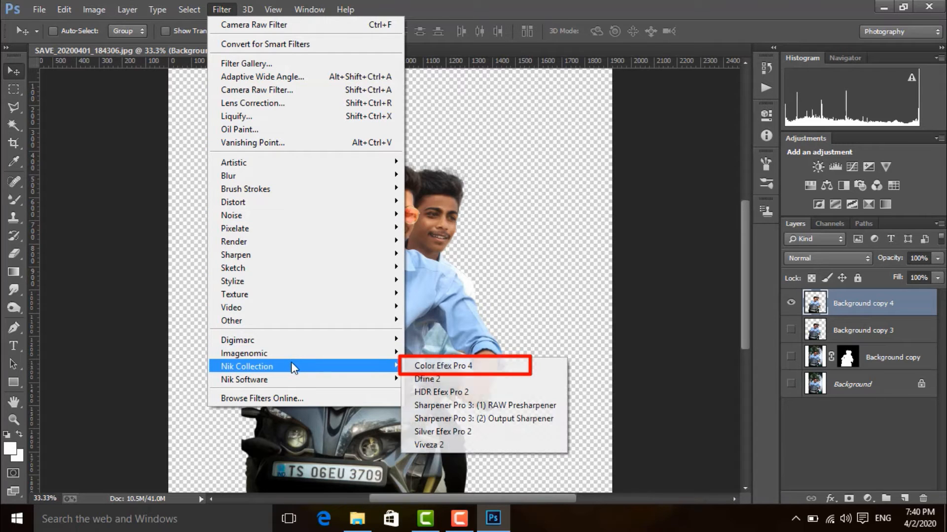
left_click(472, 365)
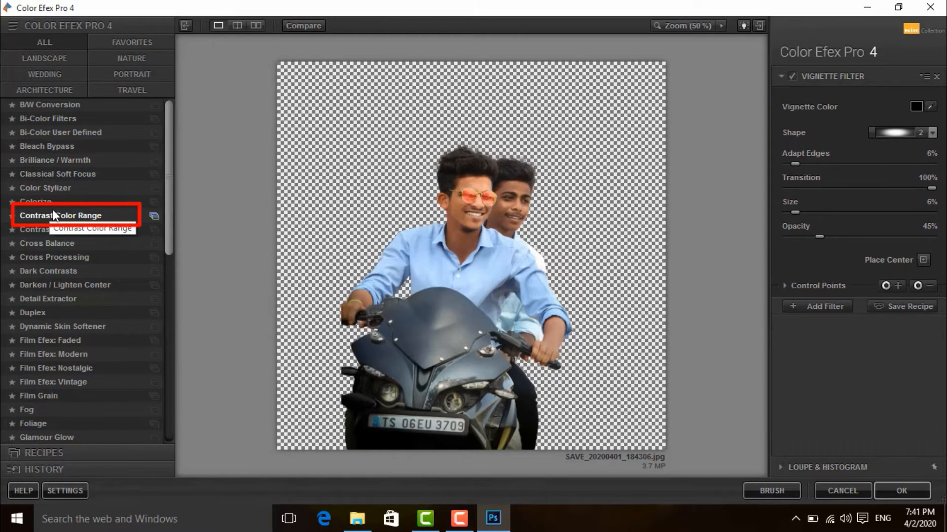
left_click(102, 216)
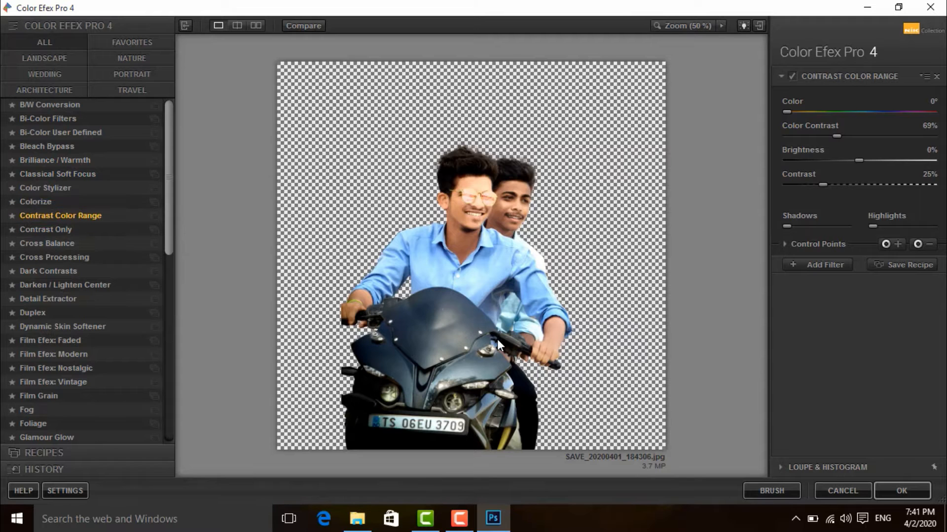
left_click(516, 334)
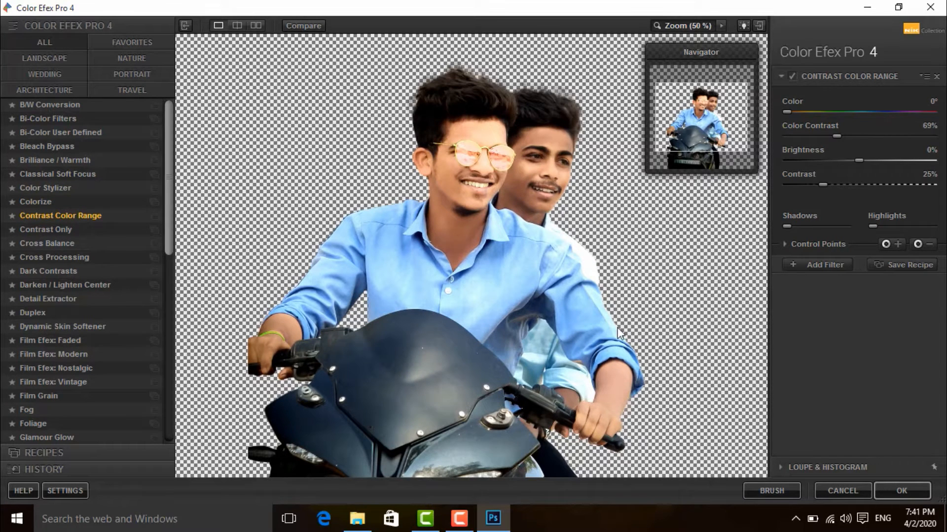
Step: Adjust the Contrast Color Range filter to about 27% Color Contrast, 5% Brightness and 34% Contrast
left_click_drag(835, 135, 810, 141)
left_click_drag(784, 111, 803, 135)
left_click_drag(859, 157, 861, 158)
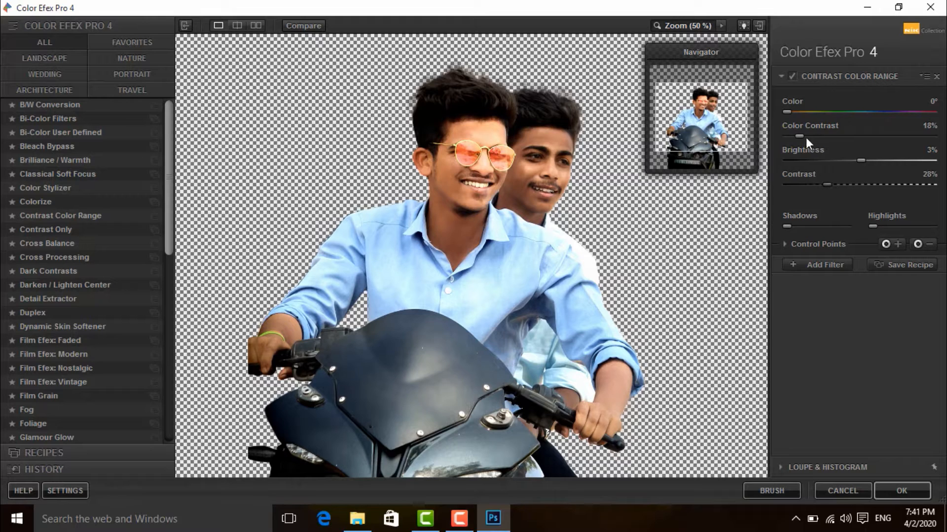
mouse_move(787, 134)
left_mouse_down()
mouse_move(821, 135)
mouse_move(806, 134)
left_mouse_up()
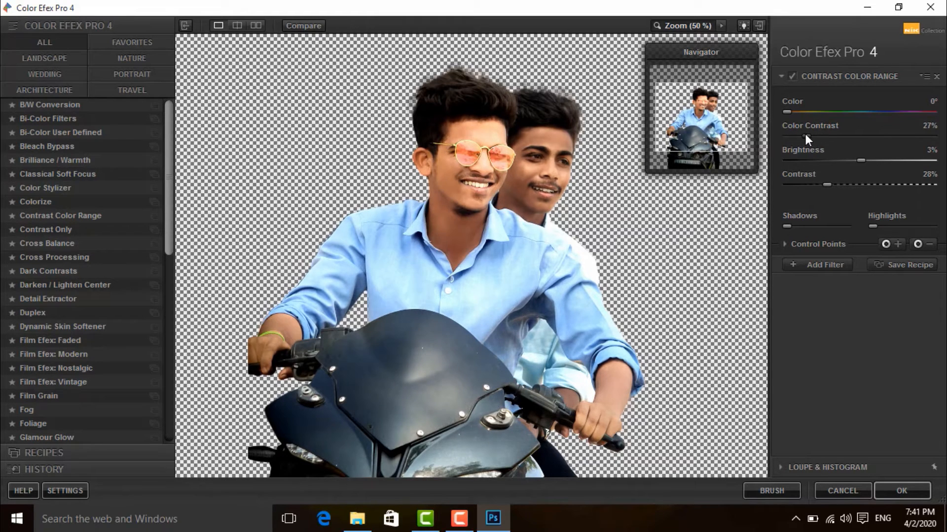
left_click_drag(861, 161, 840, 184)
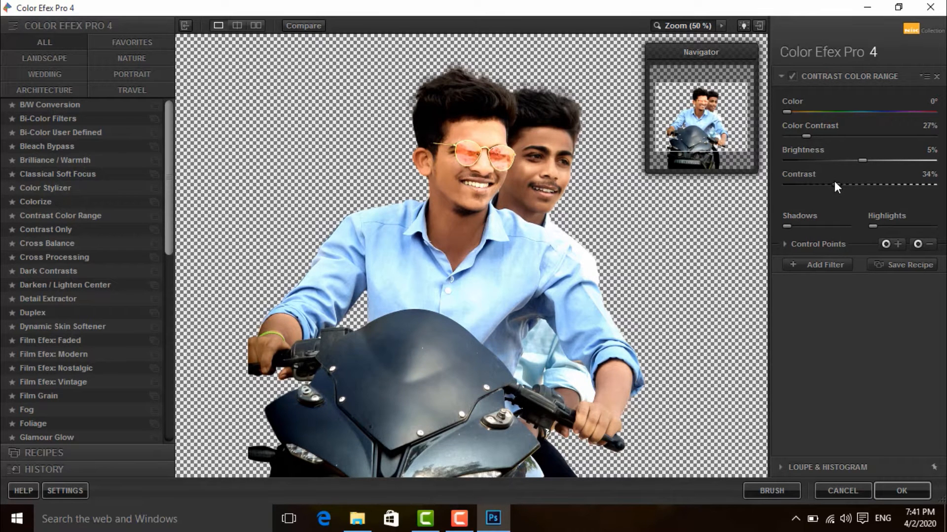
left_click_drag(803, 135, 806, 139)
left_click_drag(795, 112, 789, 112)
Step: Add the Dynamic Skin Softener filter, reduce its Color Reach, and apply the filters to the cutout
left_click(830, 265)
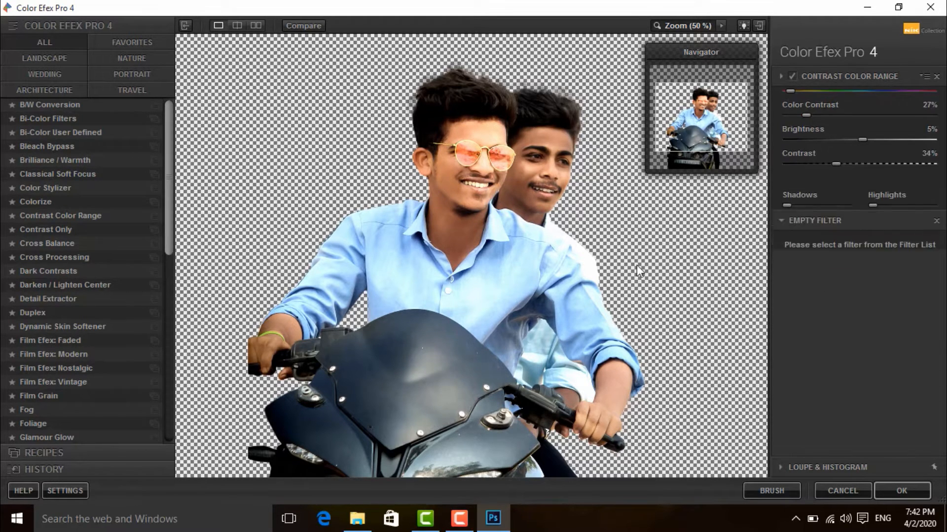
left_click(78, 326)
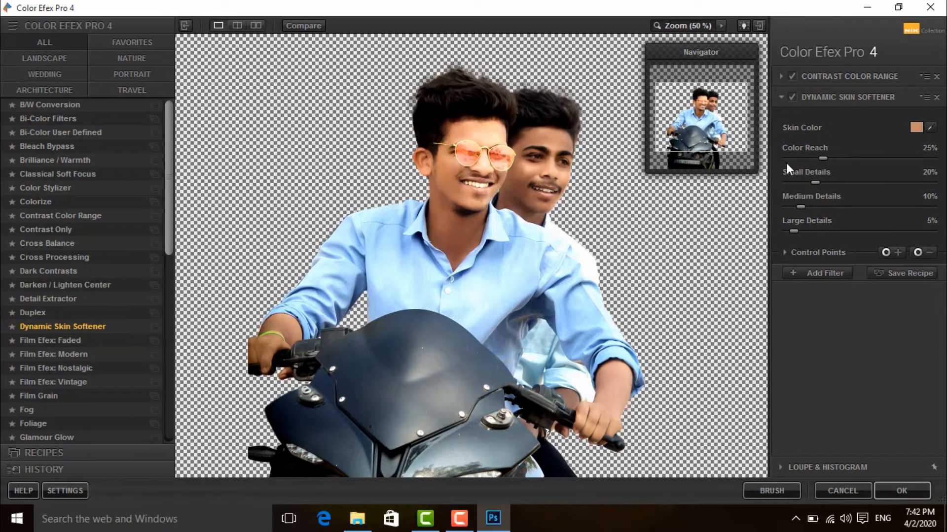
left_click_drag(822, 158, 792, 183)
left_click(814, 274)
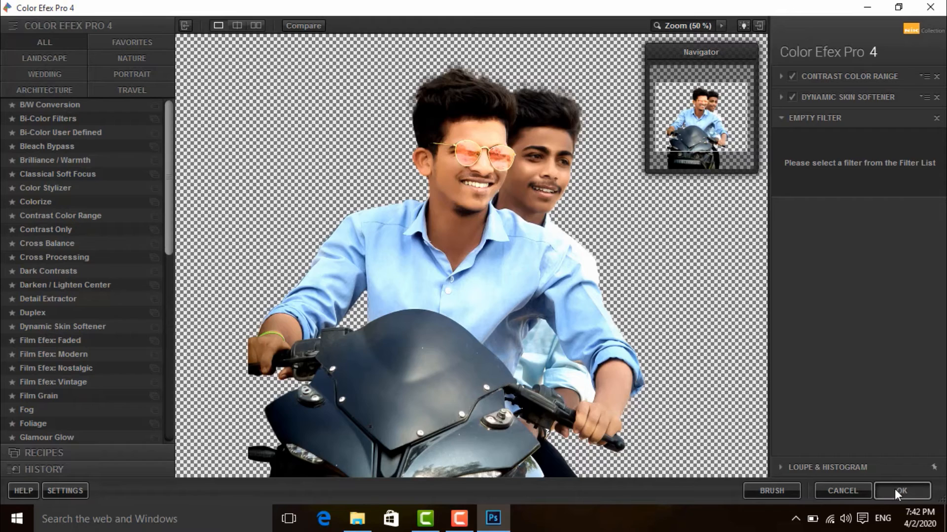
left_click(896, 490)
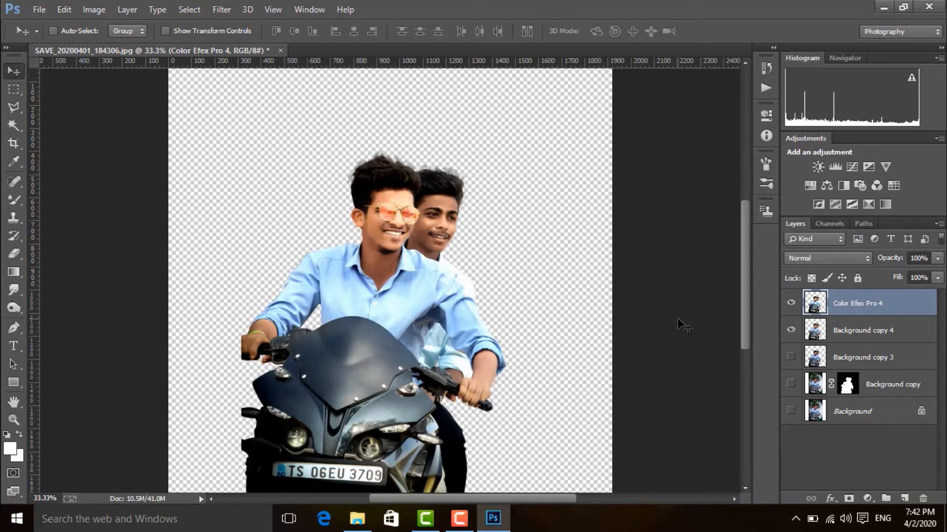
Step: Compare the cutout with and without the Color Efex Pro 4 layer and inspect the riders up close
left_click(791, 304)
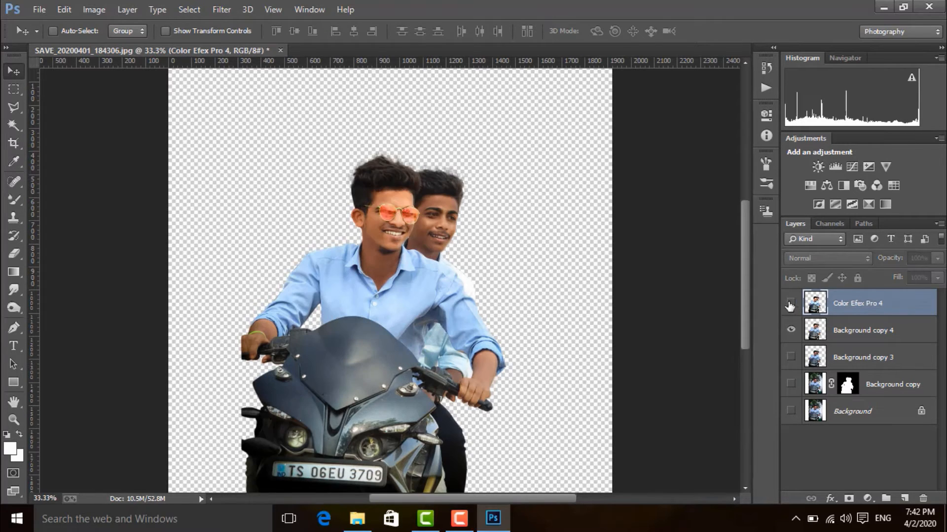
left_click(791, 304)
left_click(790, 304)
left_click(790, 304)
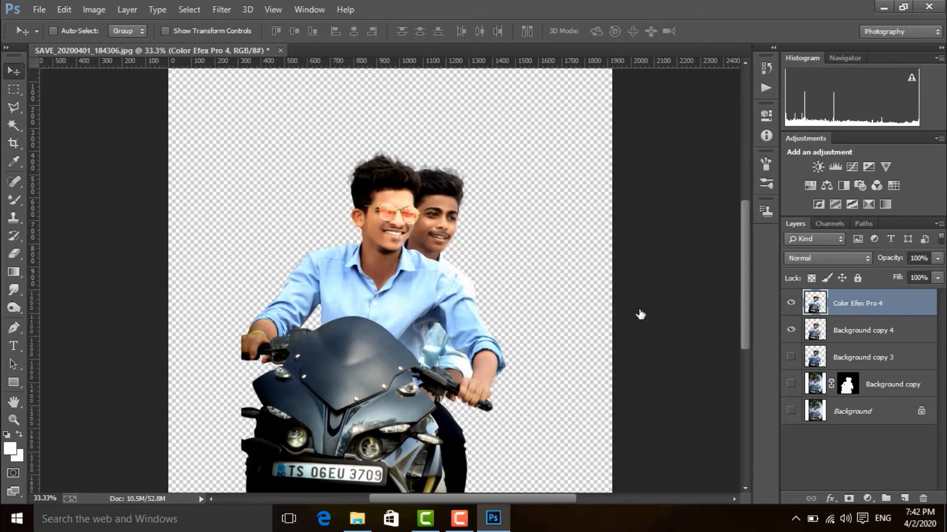
key("ctrl+plus")
key("ctrl+plus")
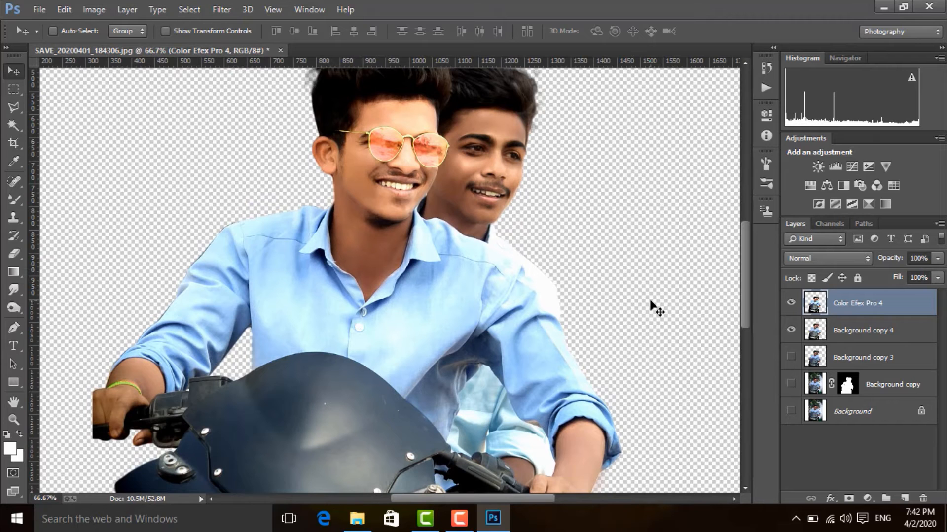
key("ctrl+minus")
key("ctrl+minus")
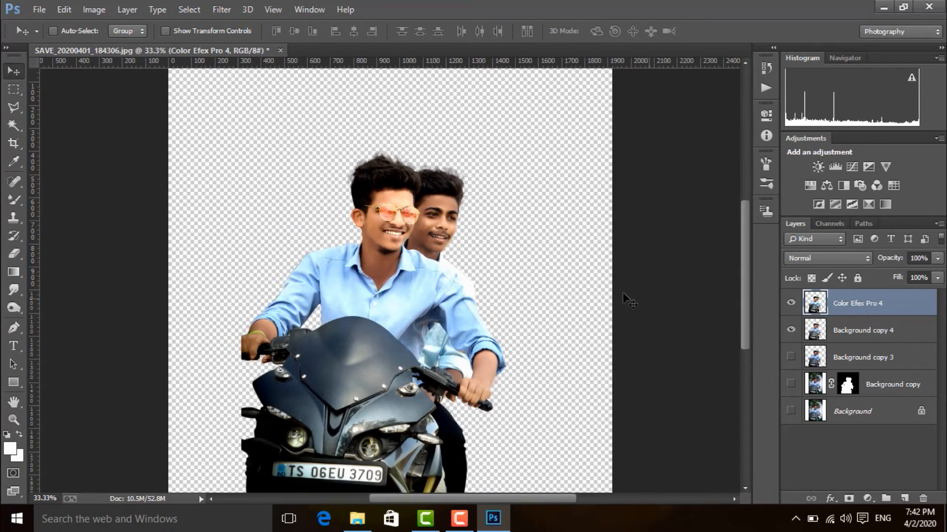
Step: Open the image person-standing-in-front-of-a-train-2422497 from the Background images folder on drive D
left_click(39, 10)
left_click(42, 37)
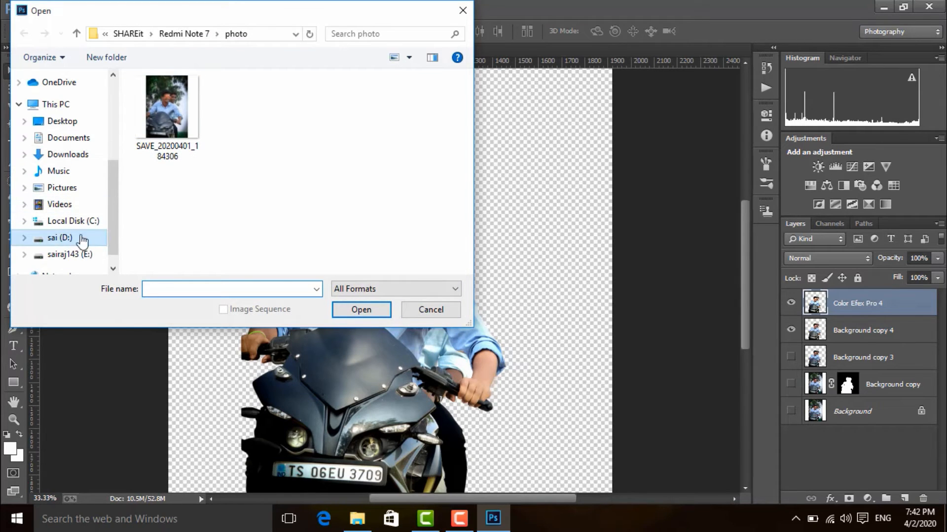
left_click(59, 238)
scroll(266, 172, "down", 4)
left_click(253, 169)
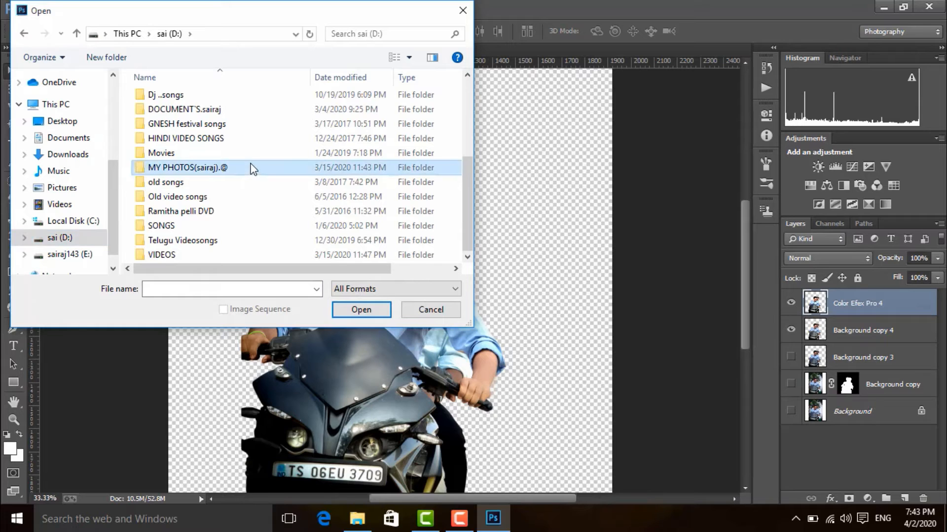
double_click(252, 168)
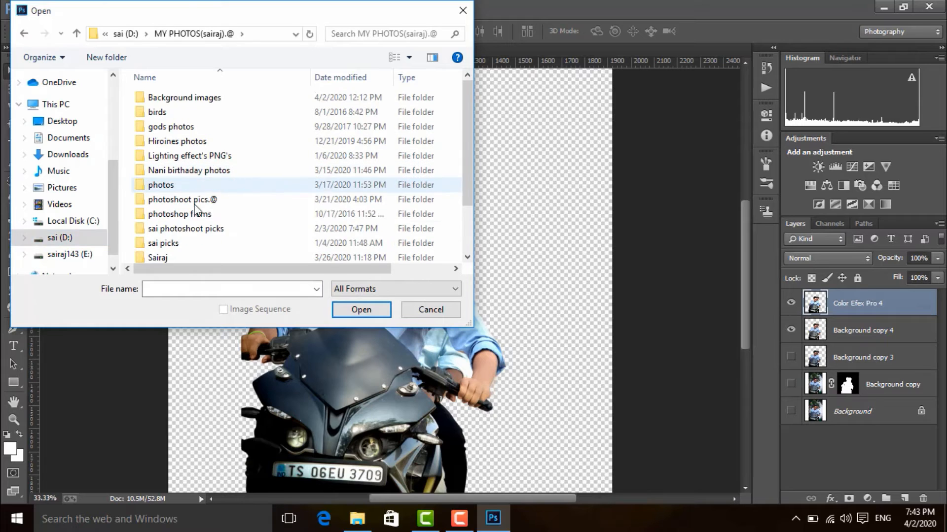
double_click(212, 99)
scroll(291, 137, "down", 5)
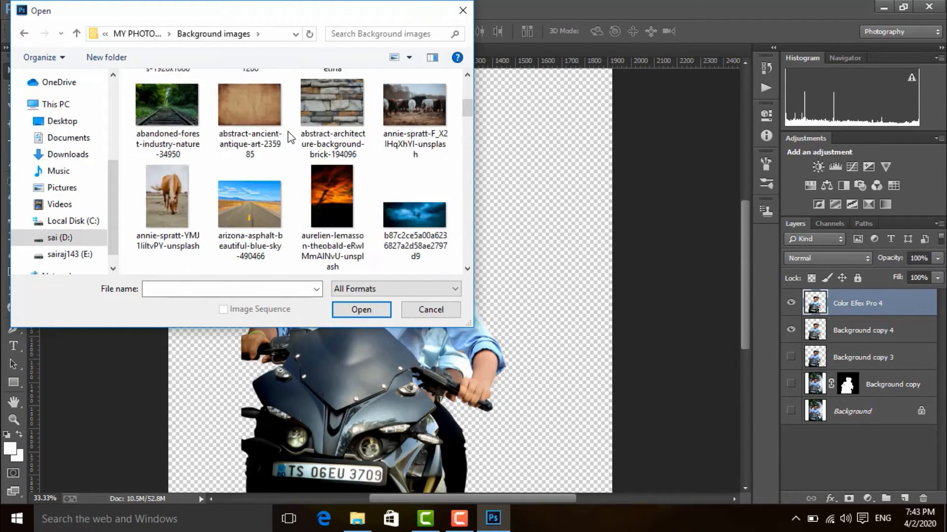
scroll(290, 137, "down", 15)
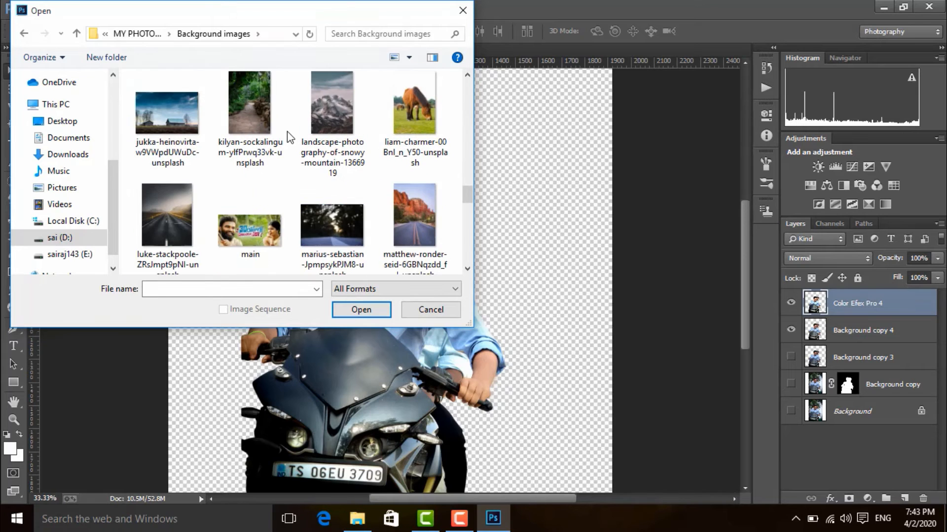
scroll(290, 137, "down", 5)
left_click(170, 123)
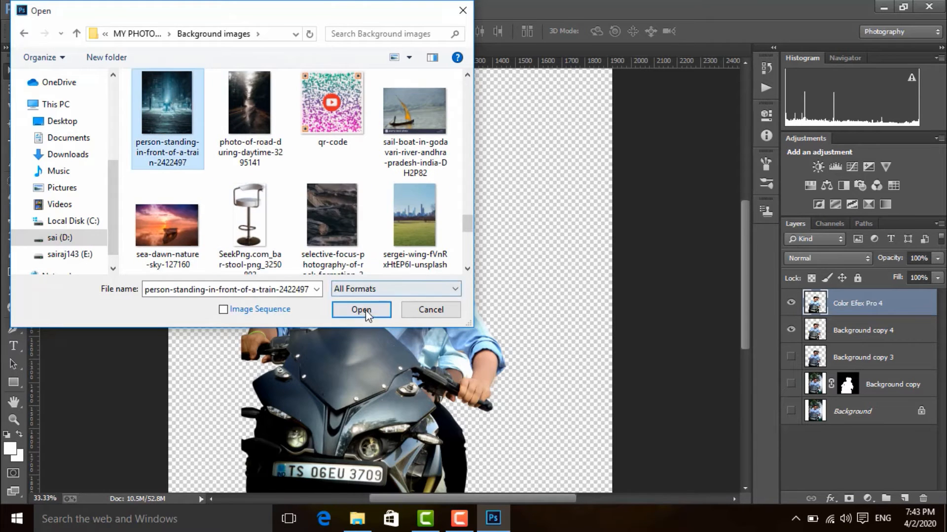
left_click(366, 315)
Step: Copy the Color Efex Pro 4 cutout layer into the snowy night street document and dock that document again
left_click_drag(153, 63, 625, 65)
left_click_drag(311, 342, 625, 258)
left_click_drag(603, 70, 429, 46)
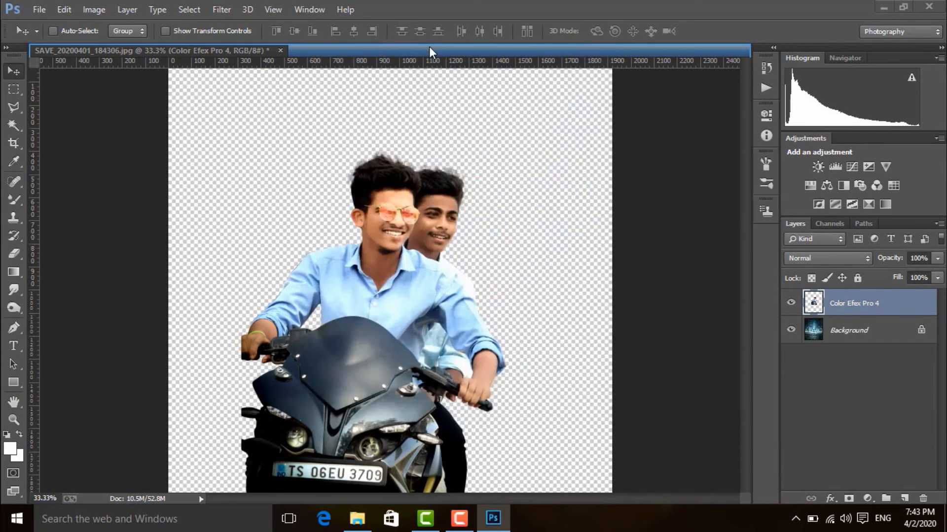
Step: Scale the cutout proportionally to just over 200%, place it in the lower left of the street image, and nudge it right
key("ctrl+t")
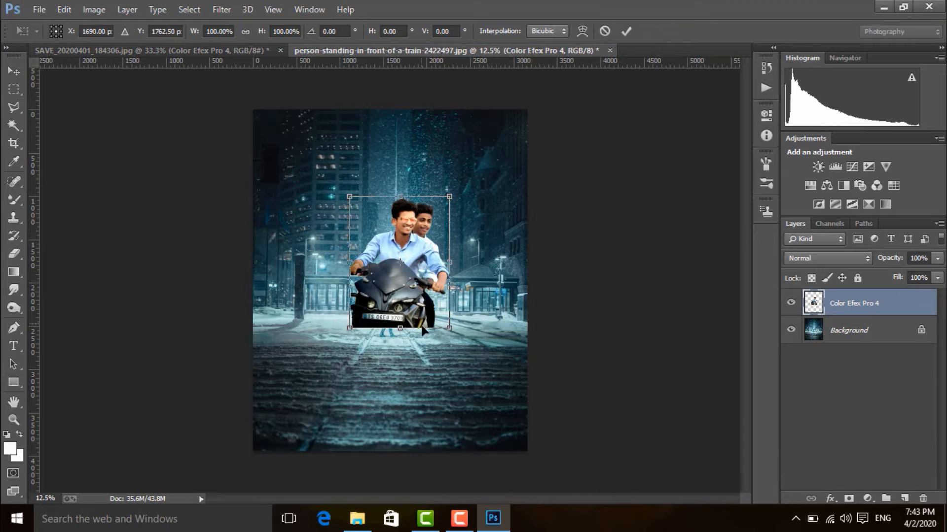
left_click_drag(450, 329, 409, 394)
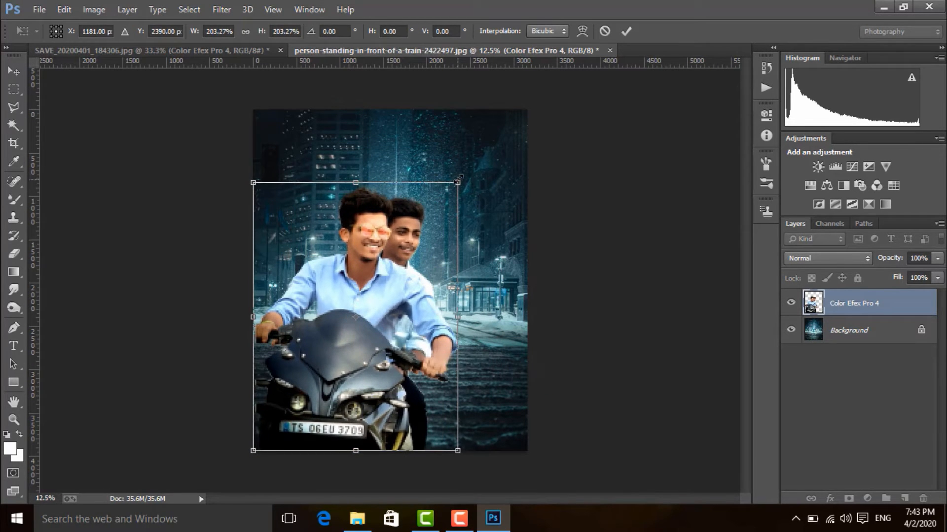
left_click_drag(458, 177, 452, 189)
key("Return")
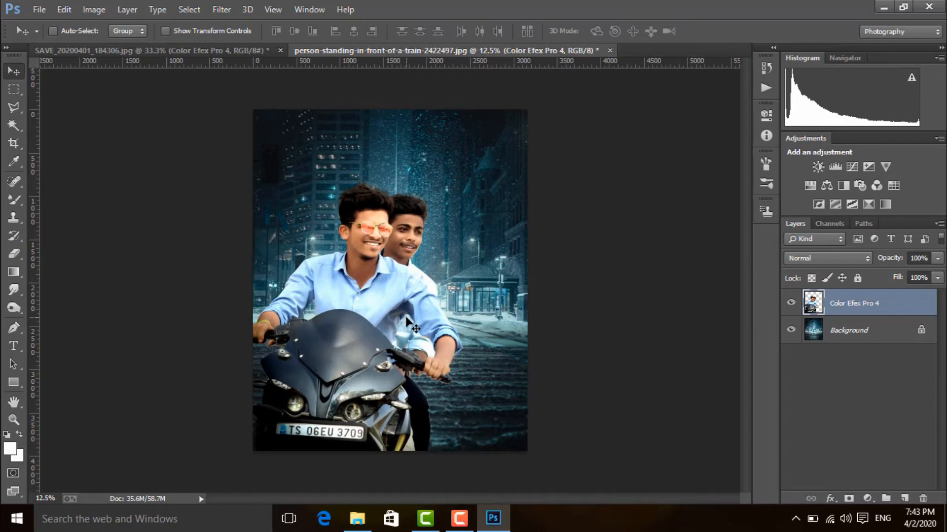
key("Right")
key("Right")
key("Right")
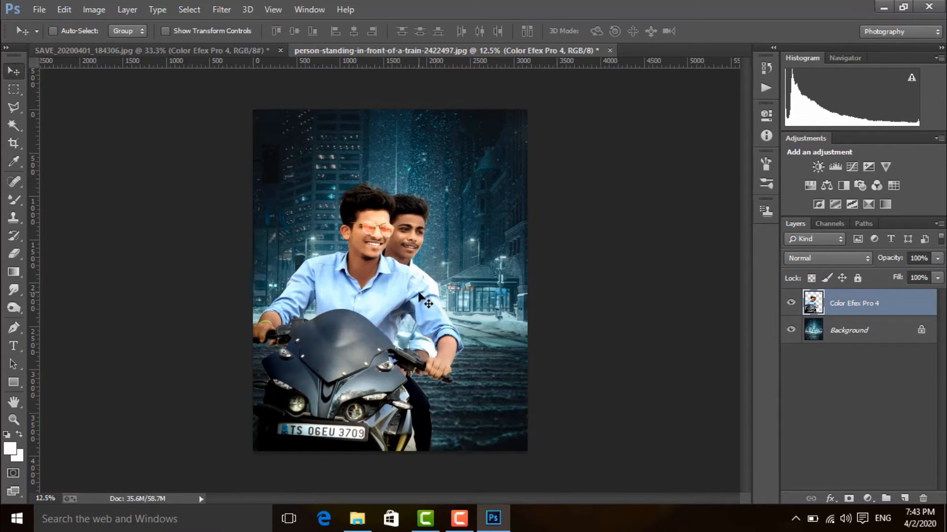
Step: Enlarge the rider cutout slightly to about 102% with Free Transform
key("ctrl+t")
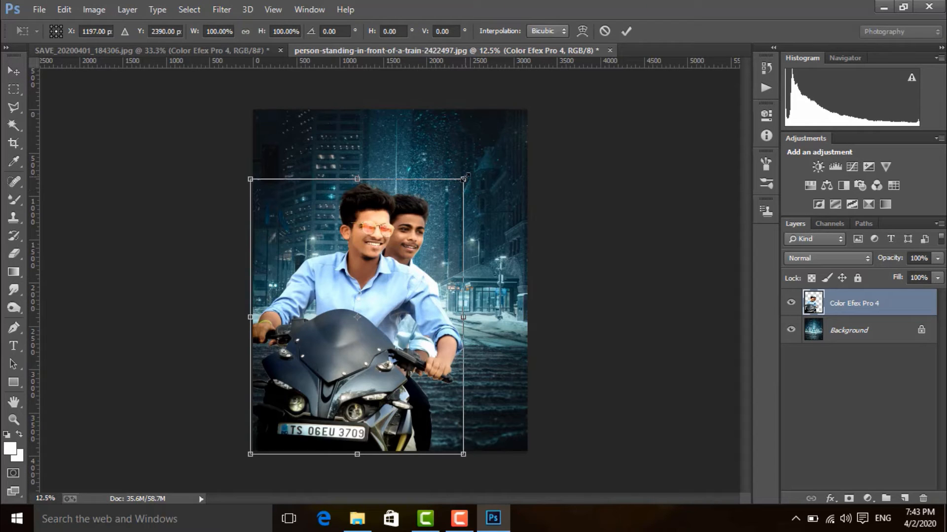
left_click_drag(464, 178, 466, 176)
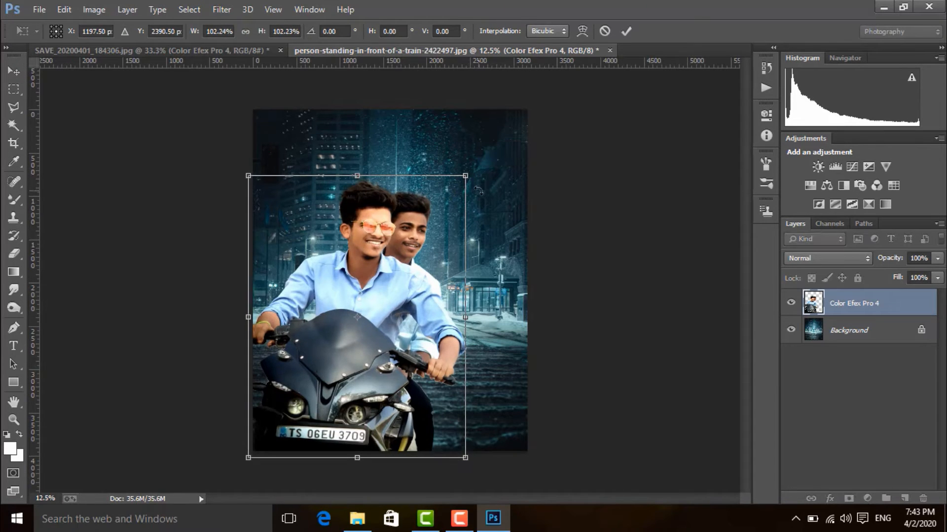
key("Return")
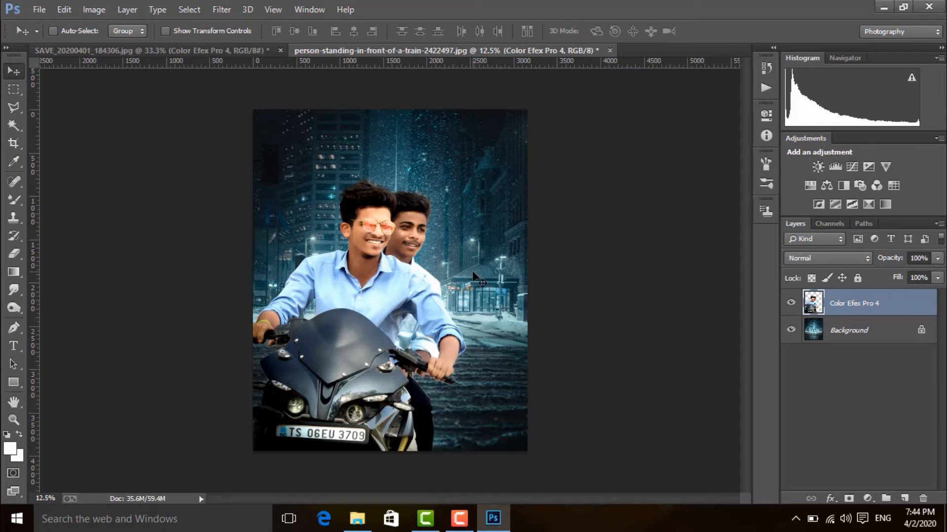
Step: Prepare the Eraser tool with a small round brush of size 35 for cleaning the cutout's edges
key("ctrl+plus")
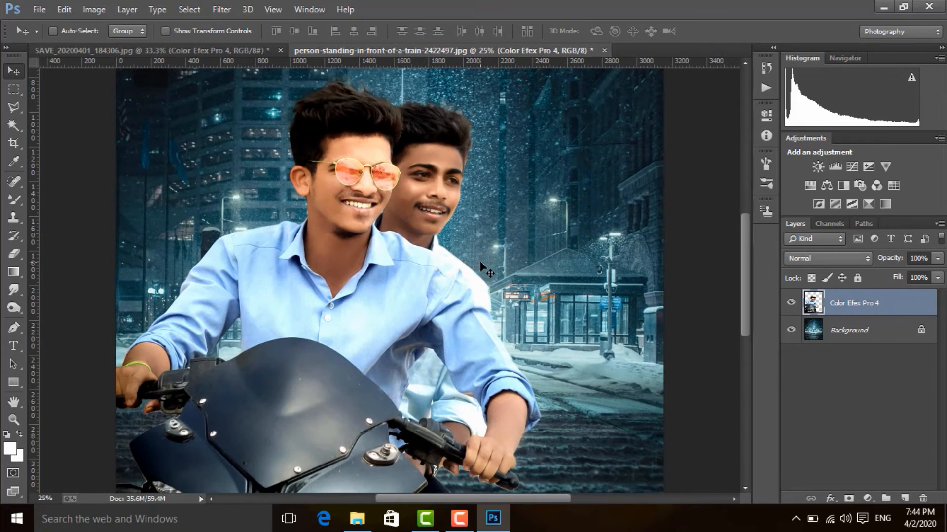
scroll(480, 261, "down", 5)
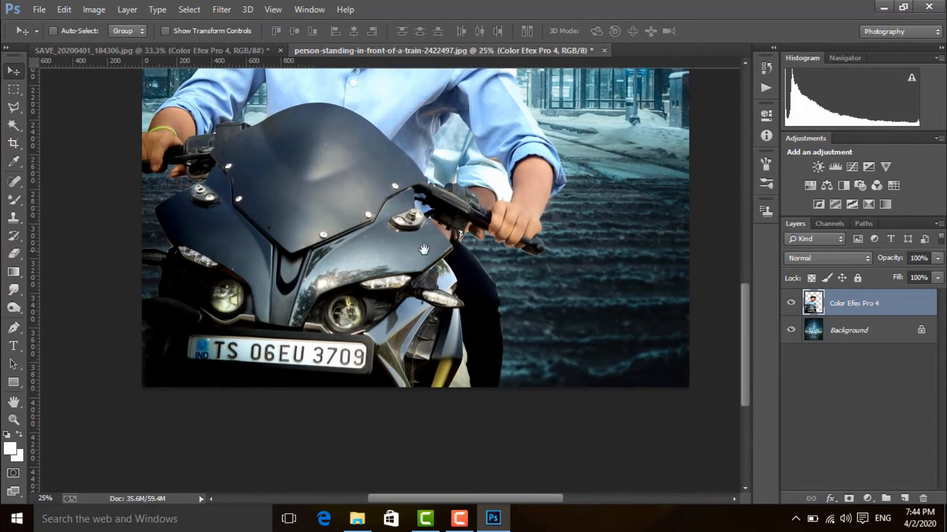
key("ctrl+plus")
key("ctrl+plus")
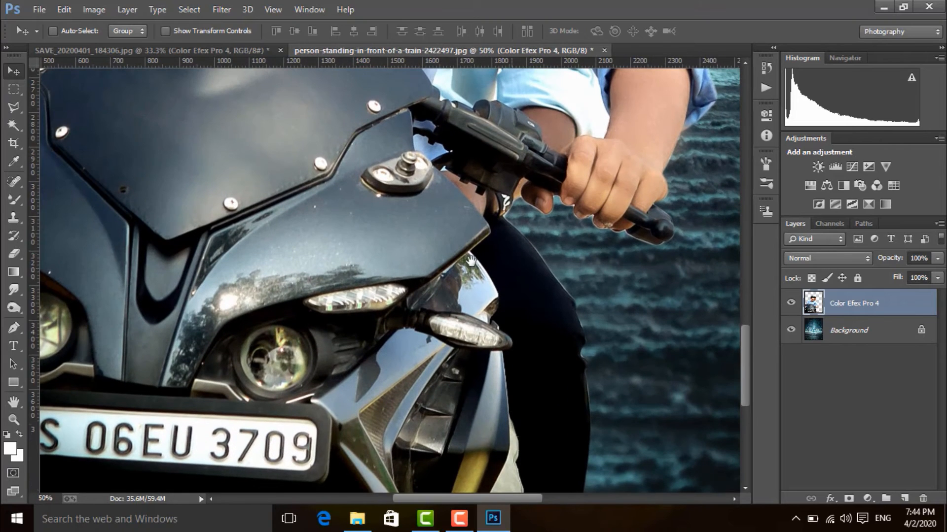
left_click_drag(515, 259, 444, 263)
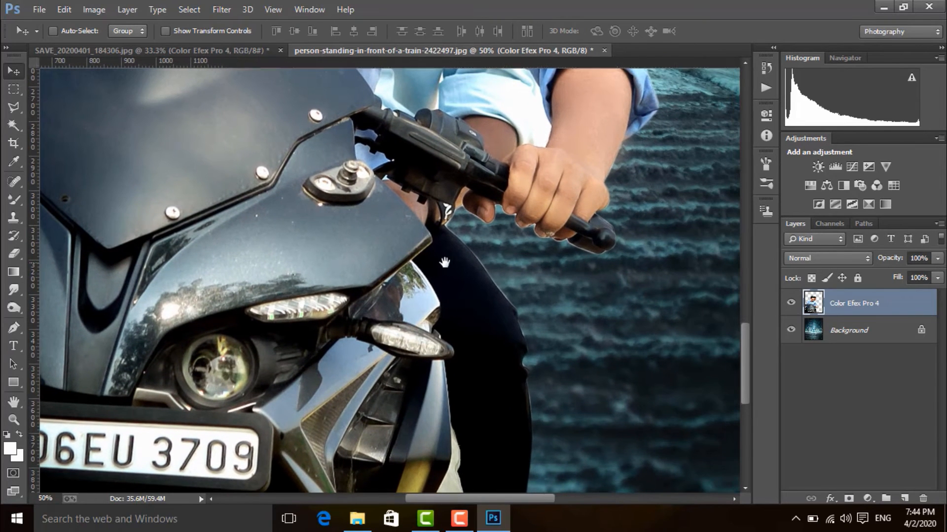
left_click(14, 254)
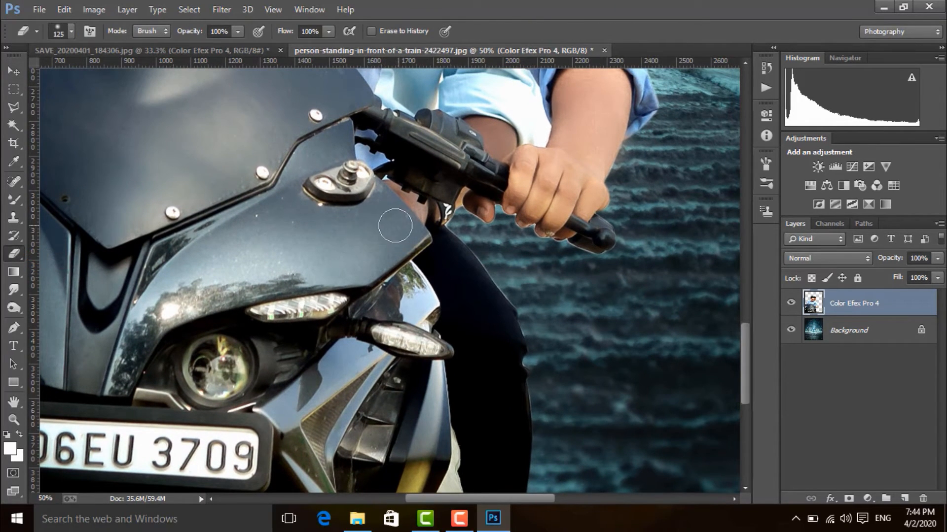
left_click(72, 31)
left_click(52, 138)
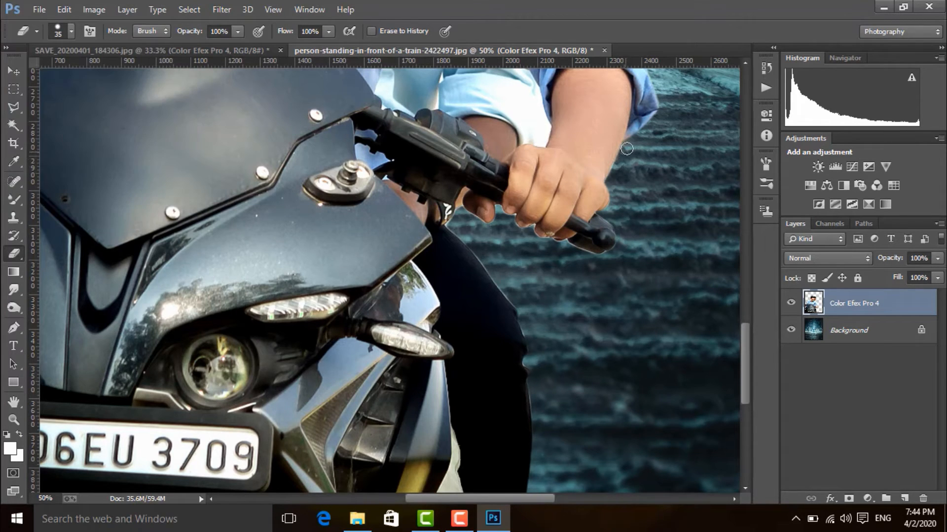
left_click(71, 31)
left_click(618, 289)
Step: Erase the light fringe below the handlebar hand and along the rear rider's upper thigh with the Eraser at size 15
key("ctrl+plus")
key("ctrl+plus")
left_click_drag(514, 246, 130, 252)
mouse_move(358, 216)
left_mouse_down()
mouse_move(395, 232)
mouse_move(446, 233)
mouse_move(431, 240)
left_mouse_up()
key("bracketleft")
key("bracketleft")
key("bracketleft")
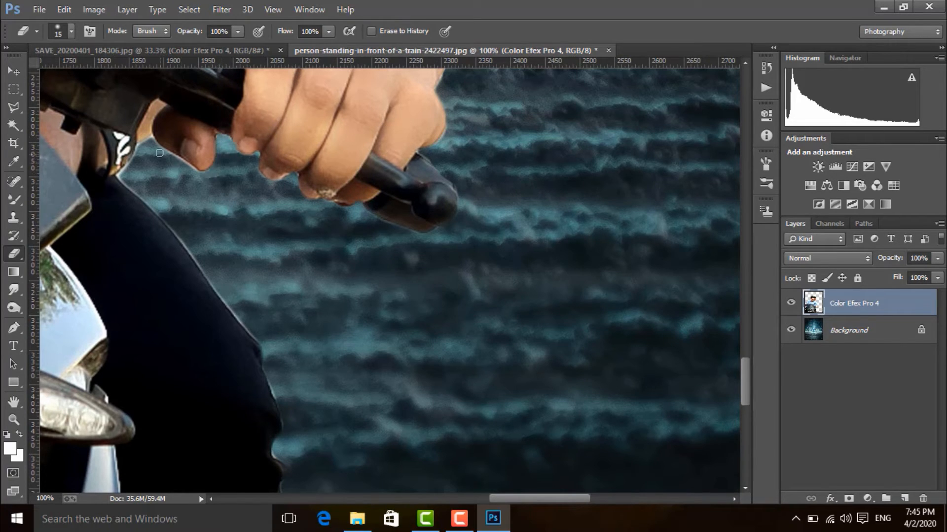
mouse_move(179, 163)
left_mouse_down()
mouse_move(173, 155)
mouse_move(132, 191)
mouse_move(175, 225)
mouse_move(123, 171)
left_mouse_up()
left_click_drag(178, 234, 207, 278)
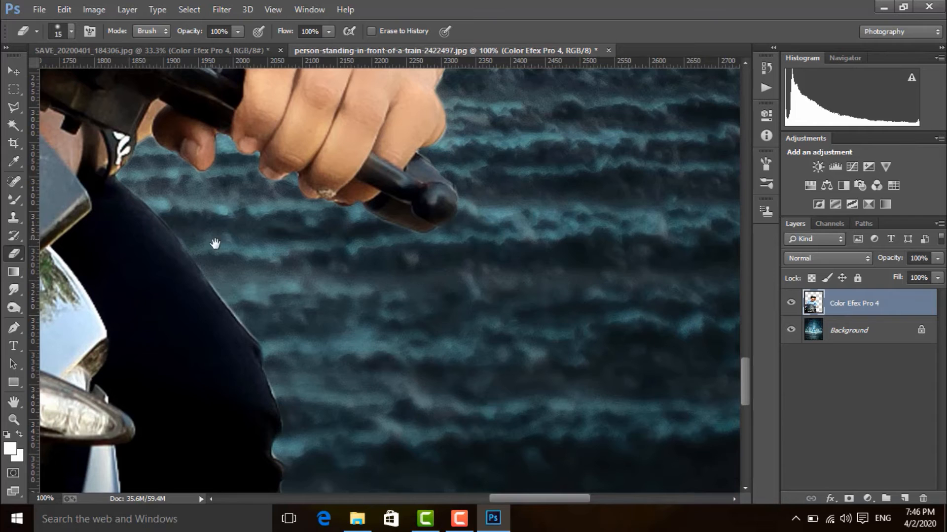
Step: Erase the light fringe along the outer edge of the rear rider's dark trousers around the knee and lower leg
left_click_drag(214, 244, 194, 203)
left_click_drag(188, 241, 234, 300)
left_click_drag(235, 248, 257, 156)
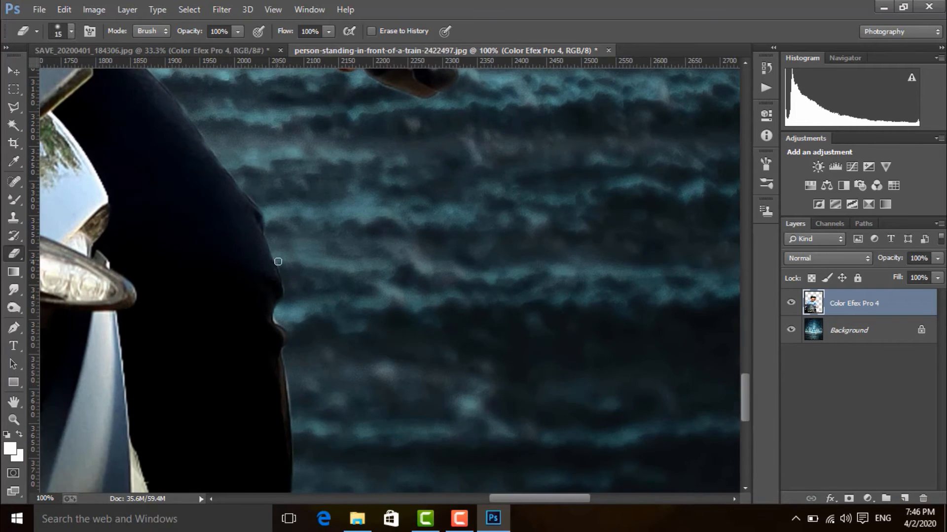
left_click_drag(276, 316, 288, 328)
left_click_drag(294, 348, 293, 308)
Step: Erase the light fringe along the motorcycle fairing's outer edge, around the turn indicator and beside the front rider's gripping fingers
mouse_move(291, 352)
left_mouse_down()
mouse_move(286, 234)
mouse_move(284, 254)
mouse_move(865, 395)
left_mouse_up()
left_click_drag(197, 163, 767, 319)
left_click_drag(370, 199, 604, 235)
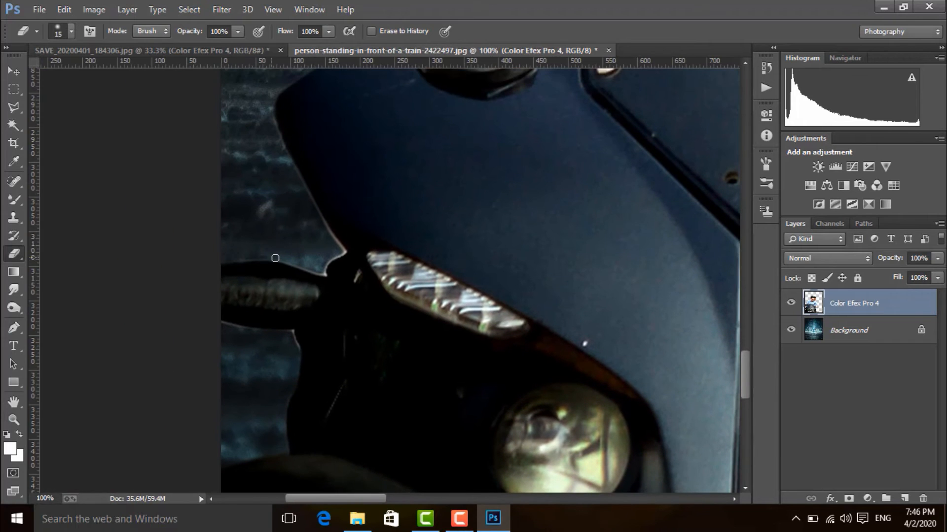
mouse_move(328, 264)
left_mouse_down()
mouse_move(333, 236)
mouse_move(310, 194)
left_mouse_up()
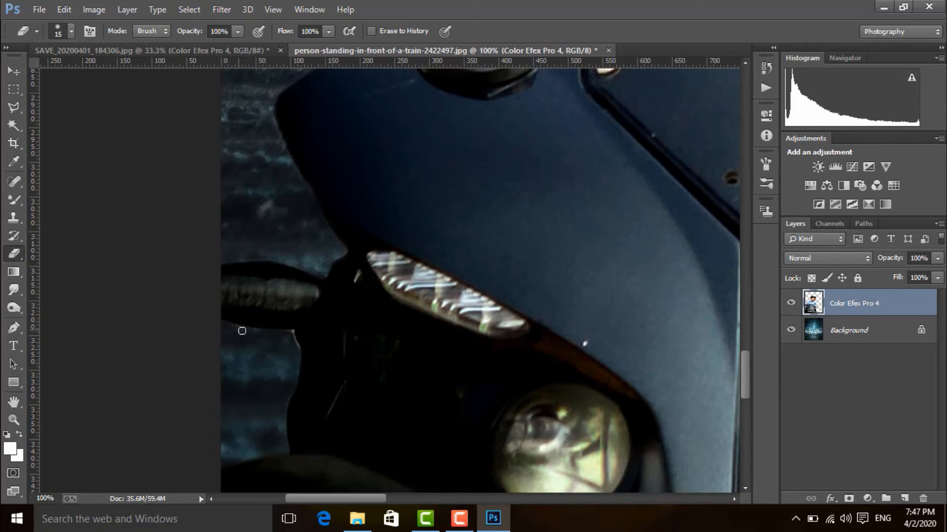
left_click_drag(357, 251, 265, 464)
mouse_move(282, 248)
left_mouse_down()
mouse_move(370, 207)
mouse_move(286, 187)
mouse_move(315, 193)
left_mouse_up()
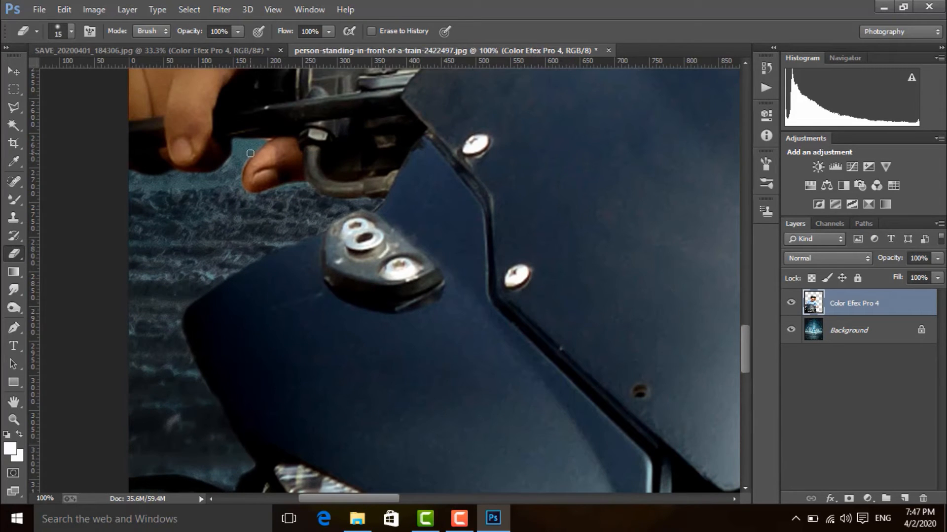
mouse_move(245, 171)
left_mouse_down()
mouse_move(303, 234)
mouse_move(312, 286)
left_mouse_up()
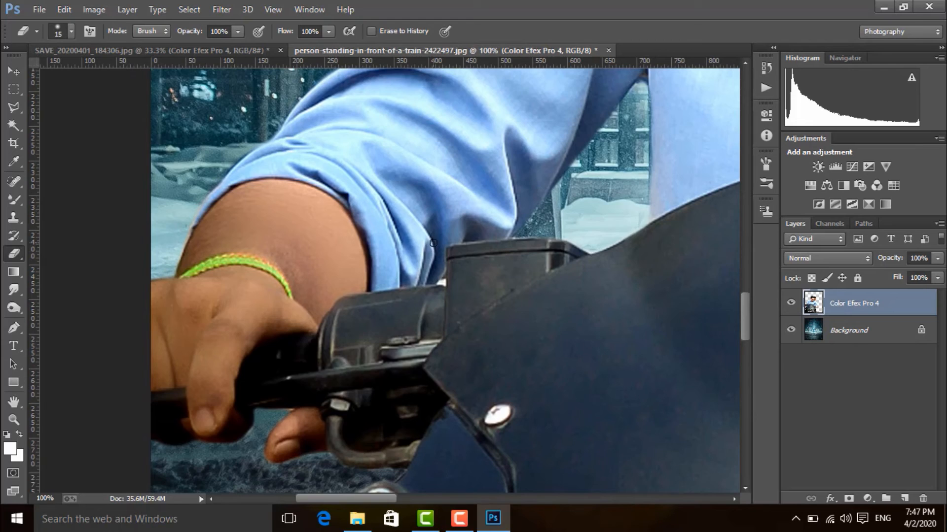
Step: Erase the stray fringe around both riders' hair with the Eraser enlarged to size 50
scroll(402, 247, "down", 4)
scroll(401, 221, "up", 2)
left_click_drag(530, 93, 377, 262)
key("bracketright")
key("bracketright")
key("bracketright")
key("bracketright")
key("bracketright")
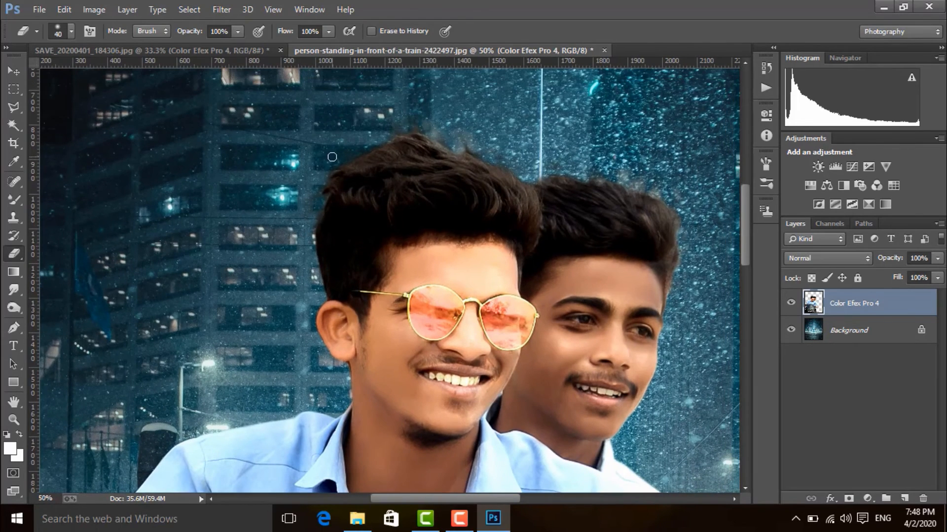
mouse_move(356, 149)
left_mouse_down()
mouse_move(440, 135)
mouse_move(502, 152)
mouse_move(360, 145)
mouse_move(336, 160)
mouse_move(317, 203)
mouse_move(488, 162)
mouse_move(625, 174)
mouse_move(681, 206)
mouse_move(686, 238)
left_mouse_up()
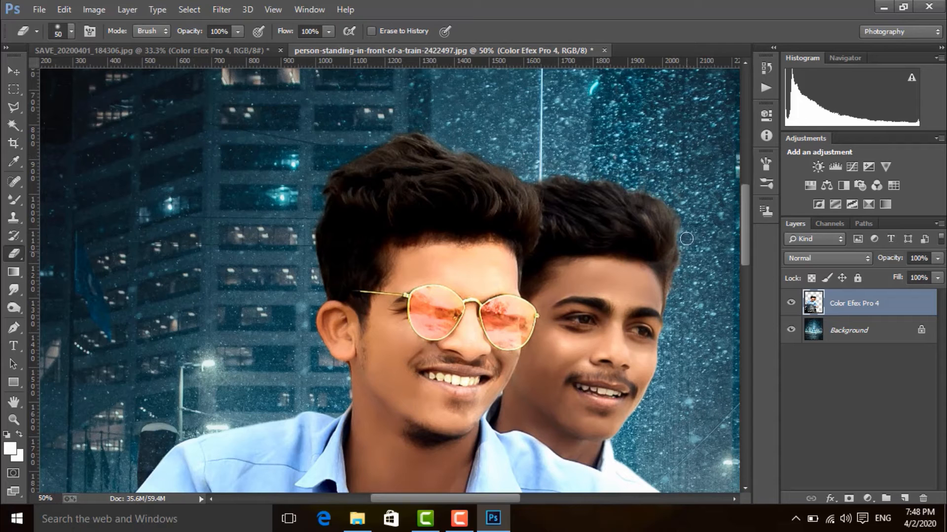
scroll(229, 216, "down", 4)
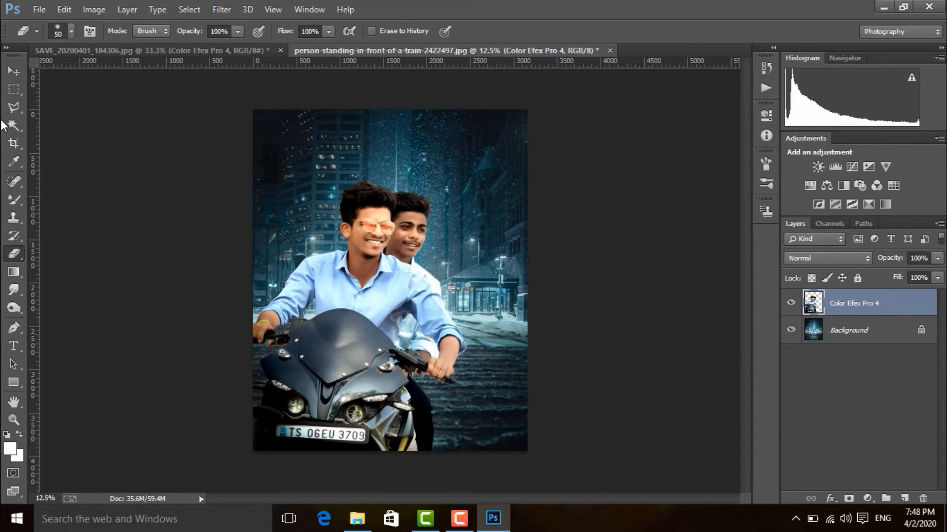
Step: Duplicate the Background layer and hide the original
left_click(13, 71)
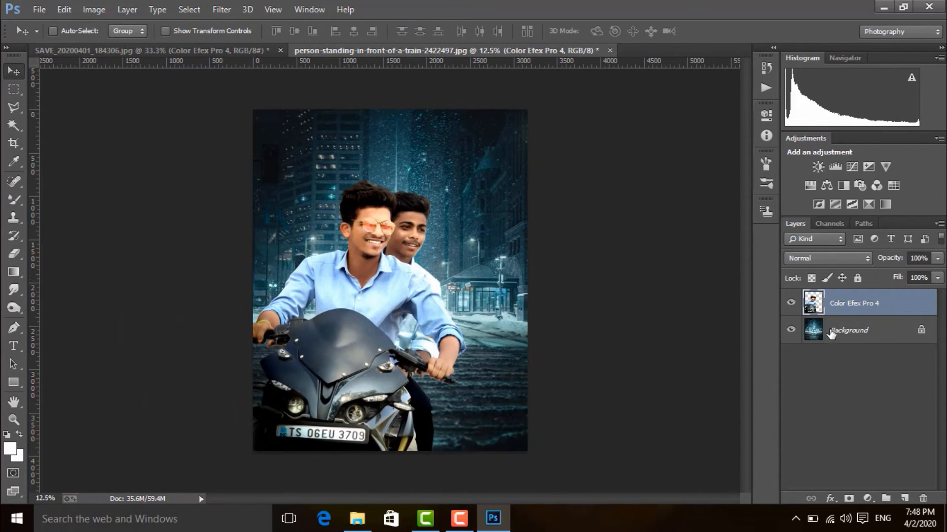
left_click_drag(832, 334, 905, 498)
left_click(791, 357)
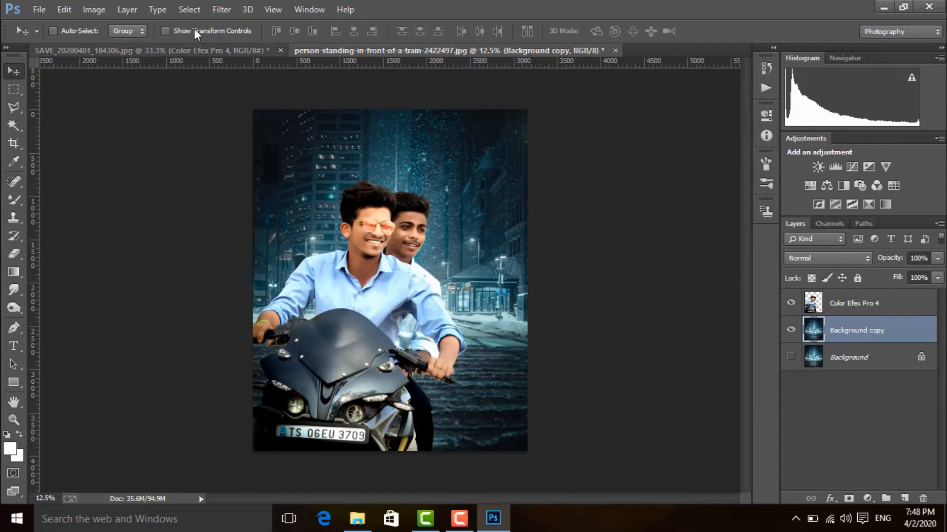
Step: Apply a Gaussian Blur with a radius of 10.0 pixels to the duplicated street background
left_click(223, 10)
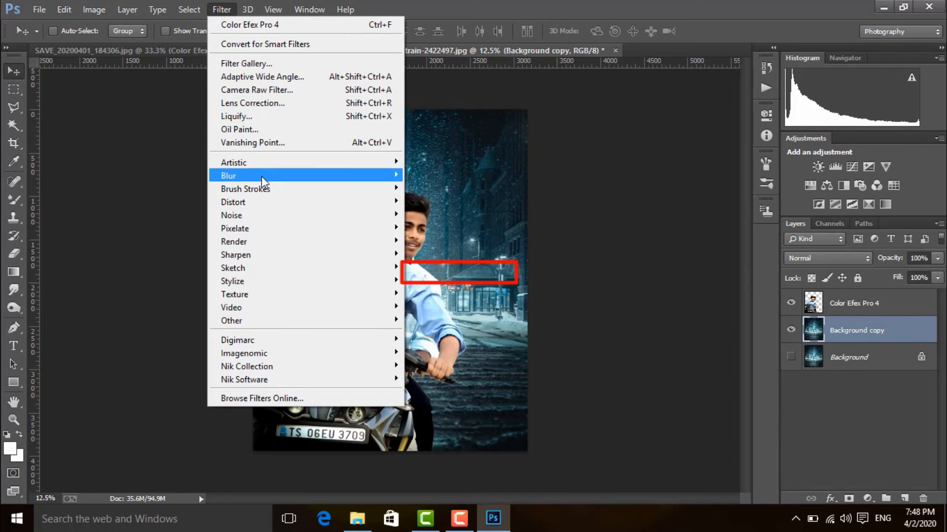
mouse_move(262, 176)
left_click(442, 273)
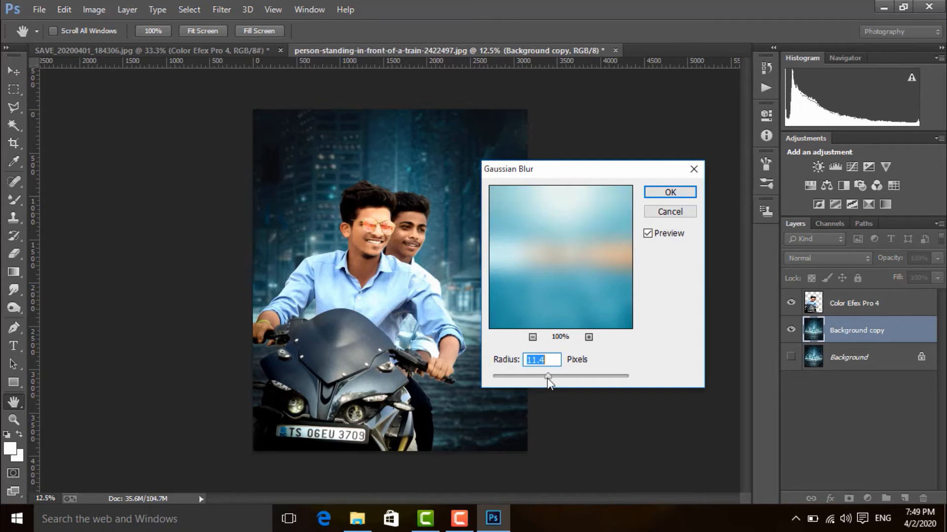
left_click_drag(548, 379, 548, 378)
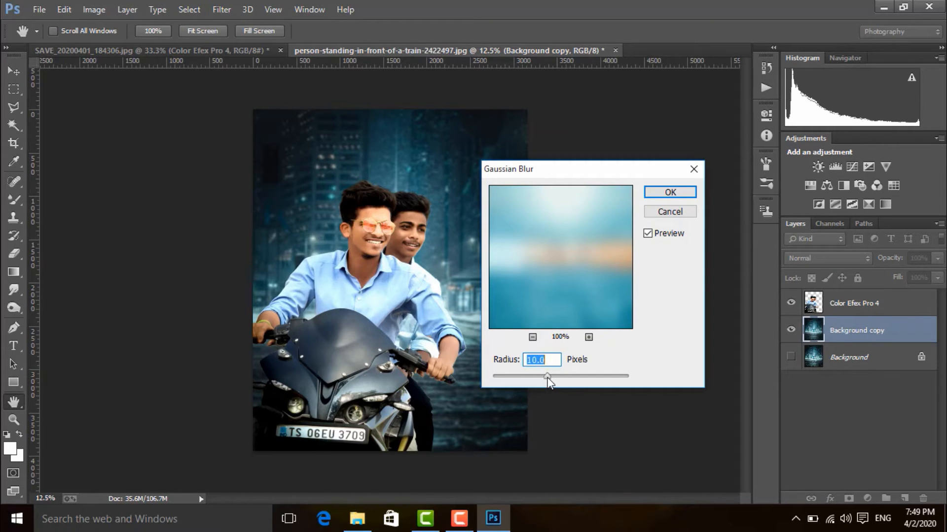
left_click(669, 192)
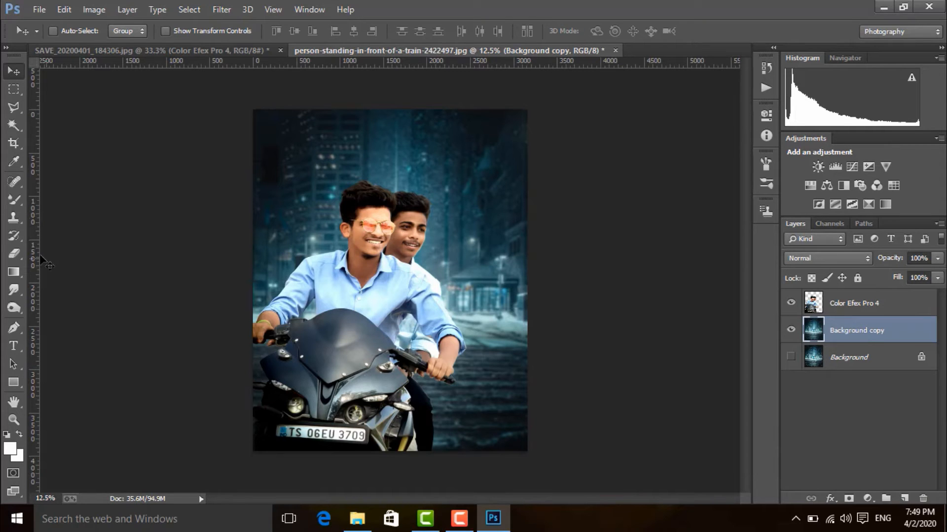
Step: Open the orange glow image 5tpGvKh from the 400+ Professional Light Pack folder inside Lighting effect's PNG's
left_click(39, 8)
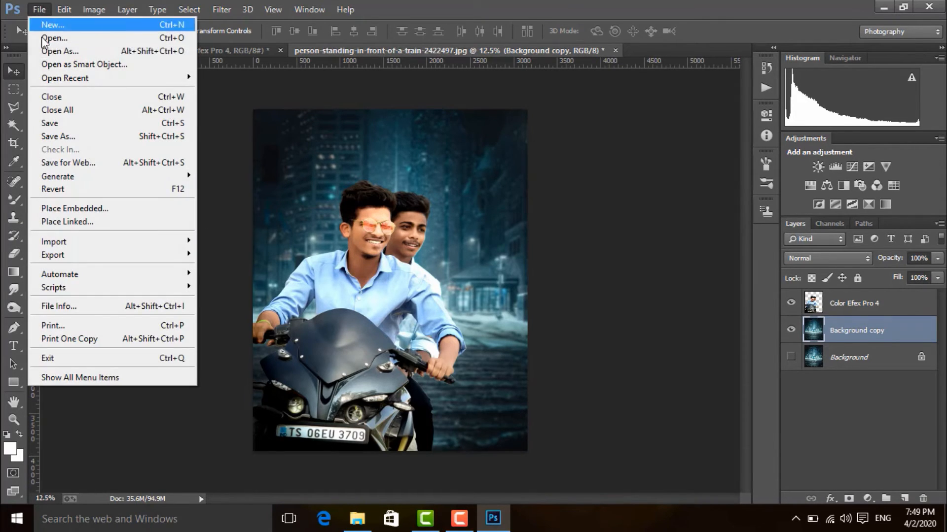
left_click(45, 38)
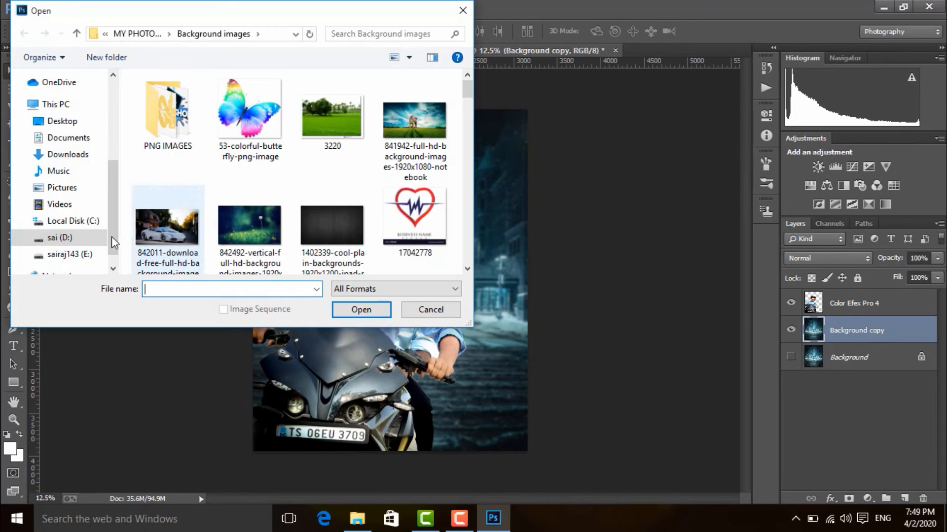
left_click(106, 237)
scroll(216, 176, "down", 2)
double_click(215, 176)
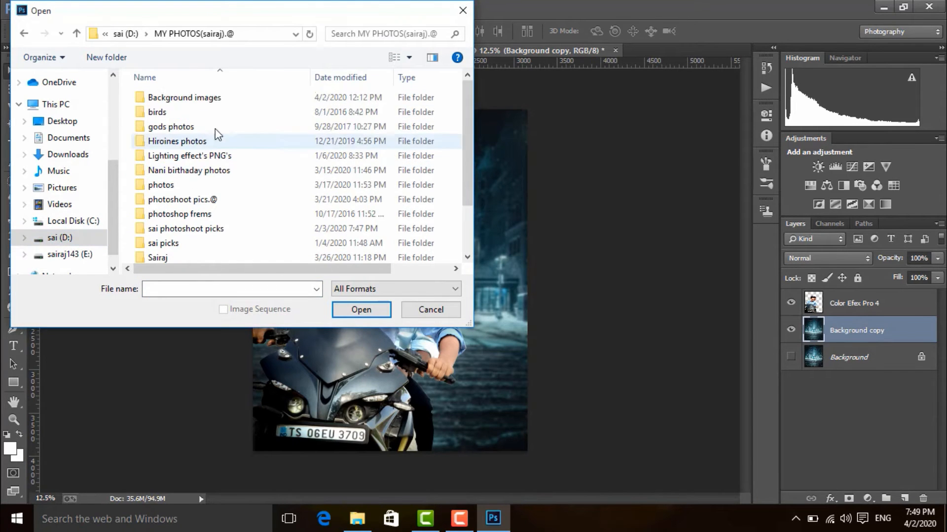
double_click(222, 156)
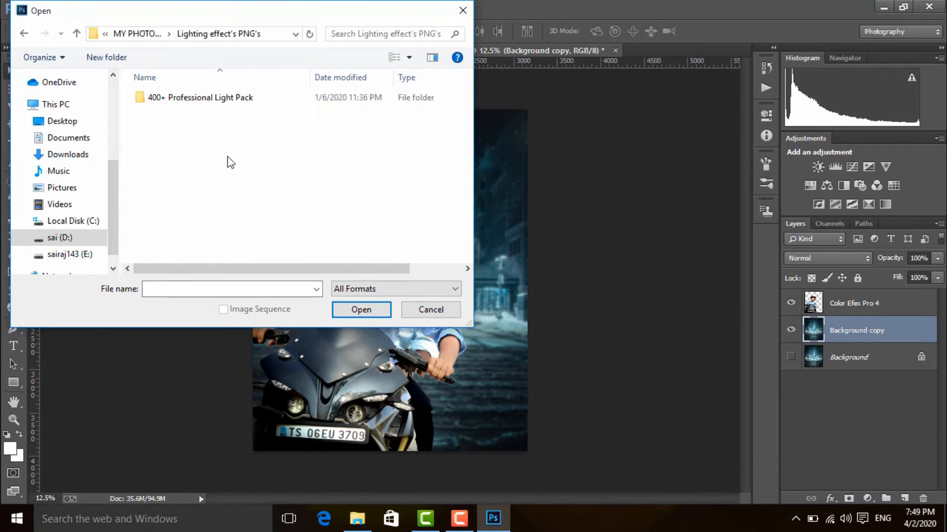
double_click(264, 100)
scroll(342, 239, "down", 10)
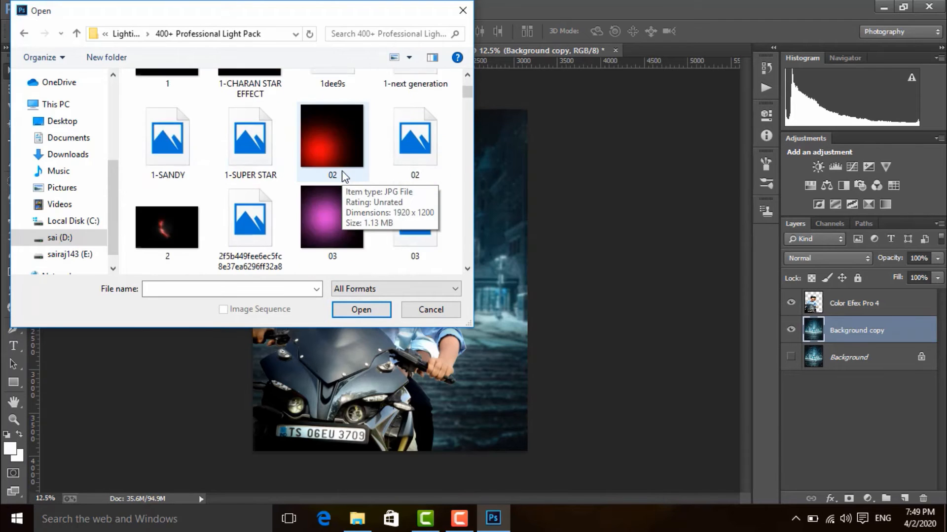
scroll(341, 170, "up", 2)
scroll(342, 171, "down", 2)
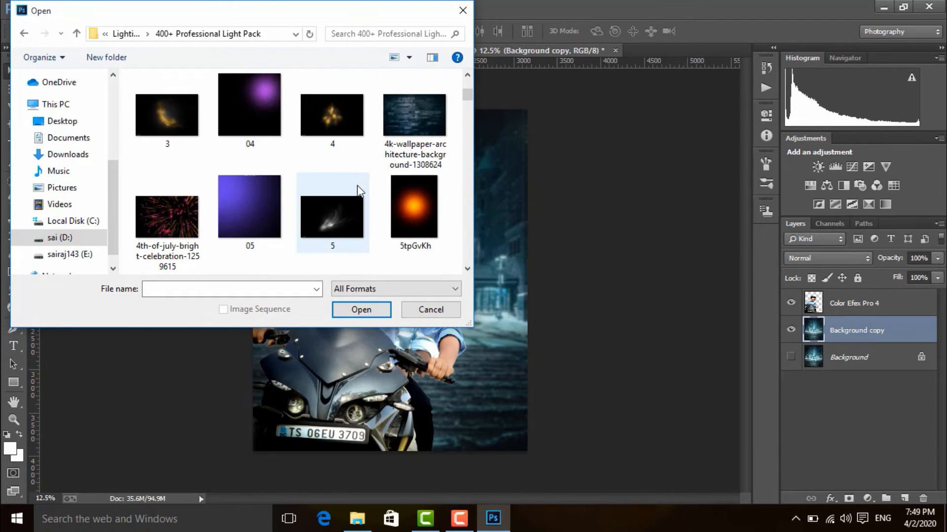
left_click(418, 207)
left_click(364, 309)
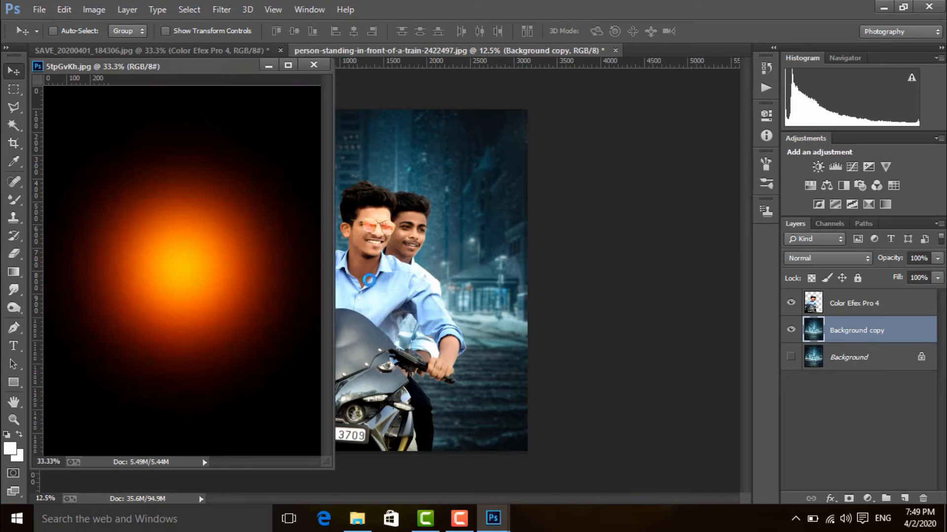
Step: Bring the orange glow into the street composite, close its source file and place its layer above the rider cutout
left_click_drag(142, 95, 471, 215)
left_click(313, 65)
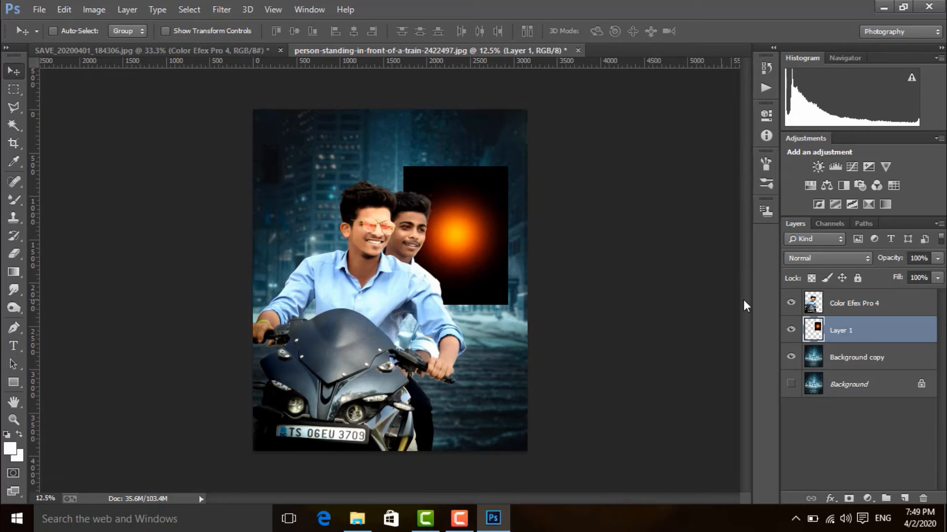
left_click_drag(851, 333, 853, 297)
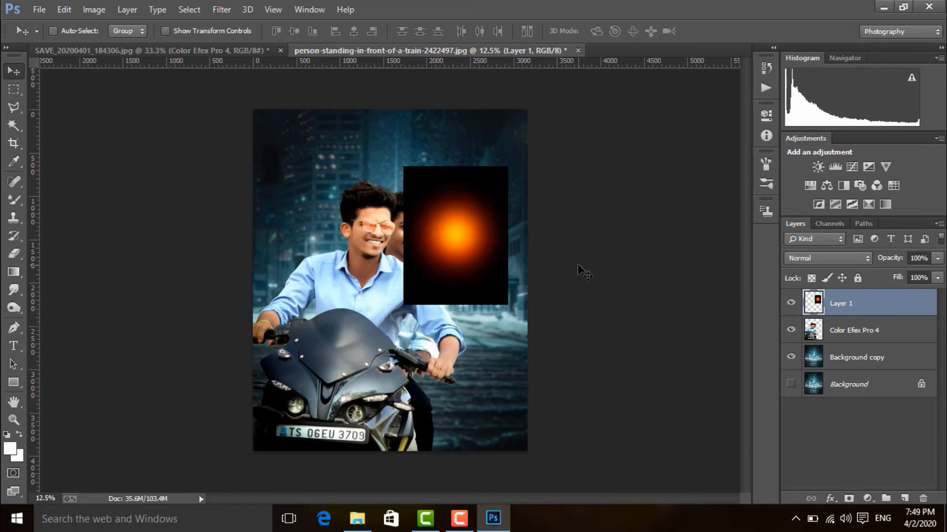
Step: Turn the orange glow blue with Hue/Saturation by setting its hue to -180
key("ctrl+u")
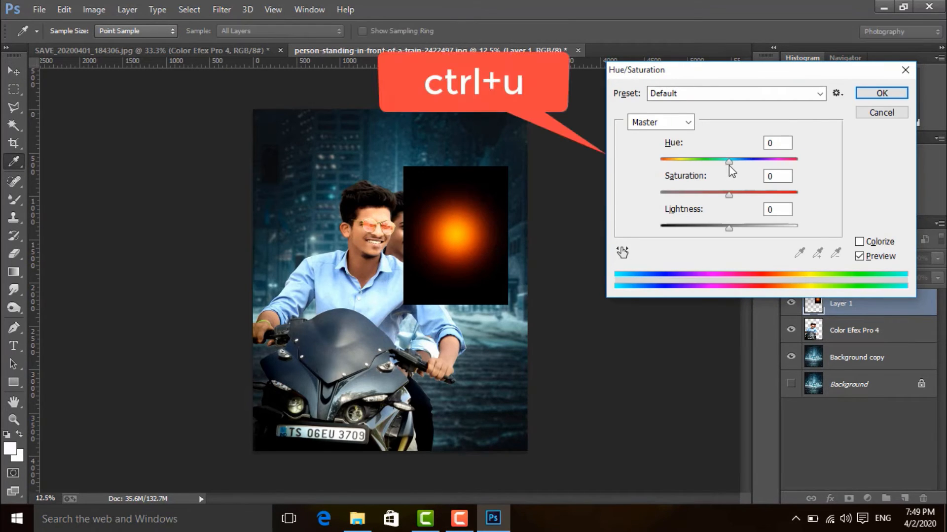
left_click_drag(729, 166, 659, 165)
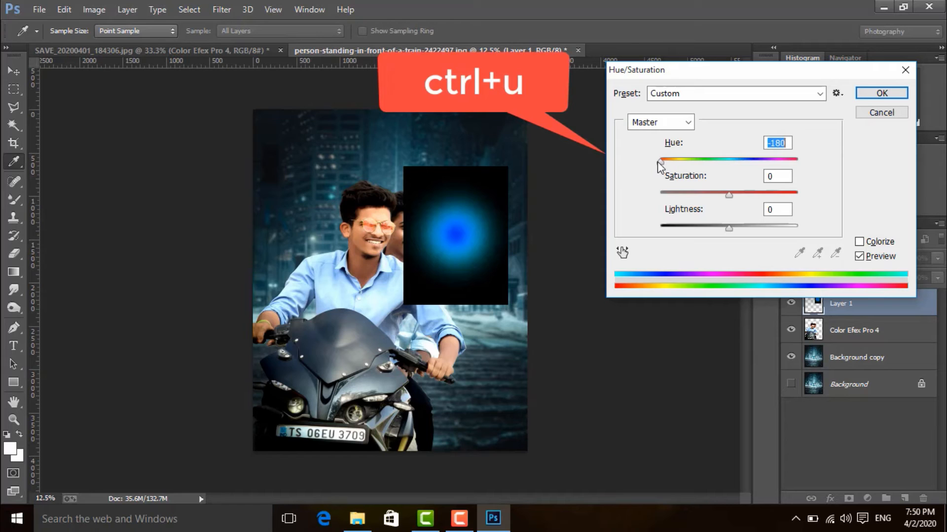
key("Tab")
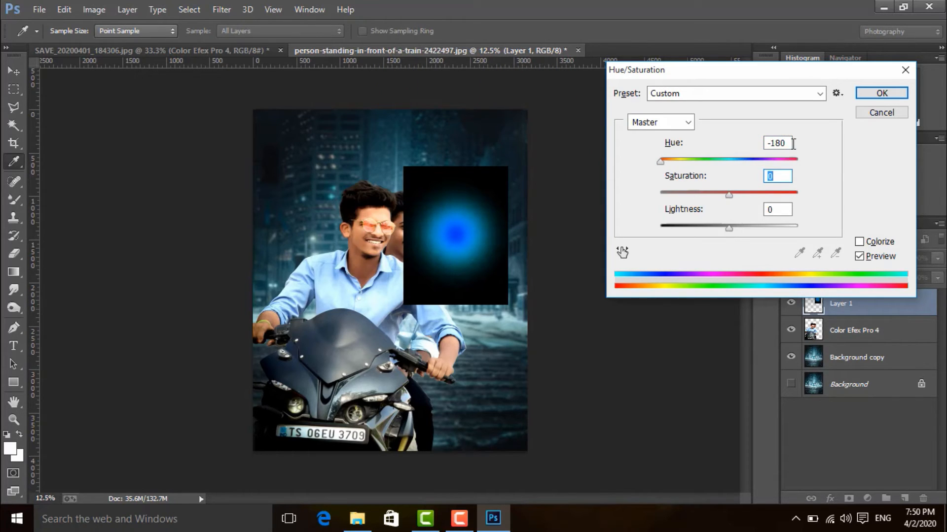
left_click(877, 93)
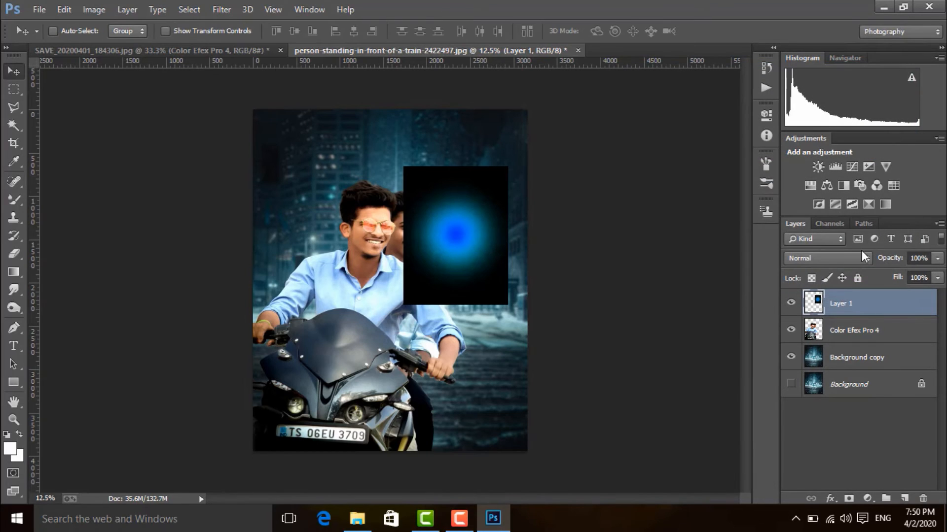
Step: Set the blue glow layer's blend mode to Screen and nudge the glow beside the rear rider's head
left_click(866, 257)
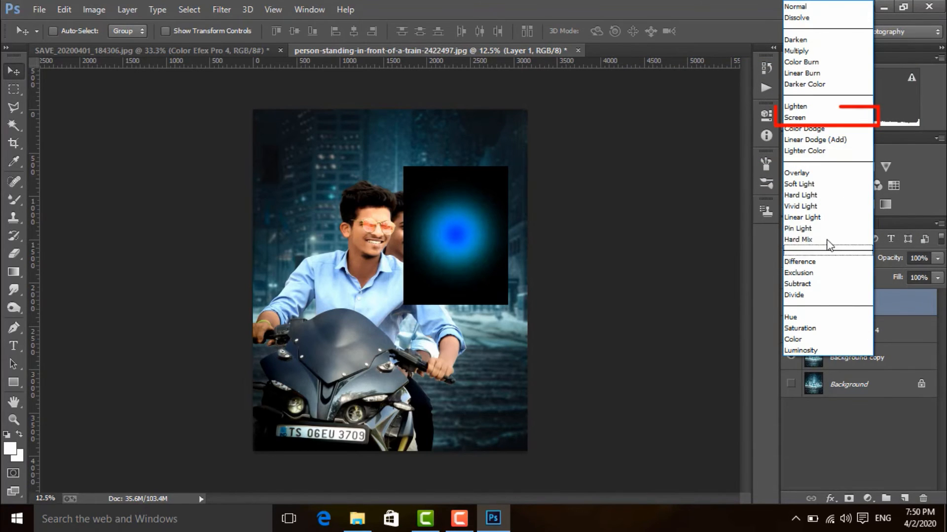
left_click(803, 118)
mouse_move(456, 237)
left_mouse_down()
mouse_move(476, 249)
mouse_move(446, 211)
mouse_move(461, 239)
mouse_move(459, 230)
left_mouse_up()
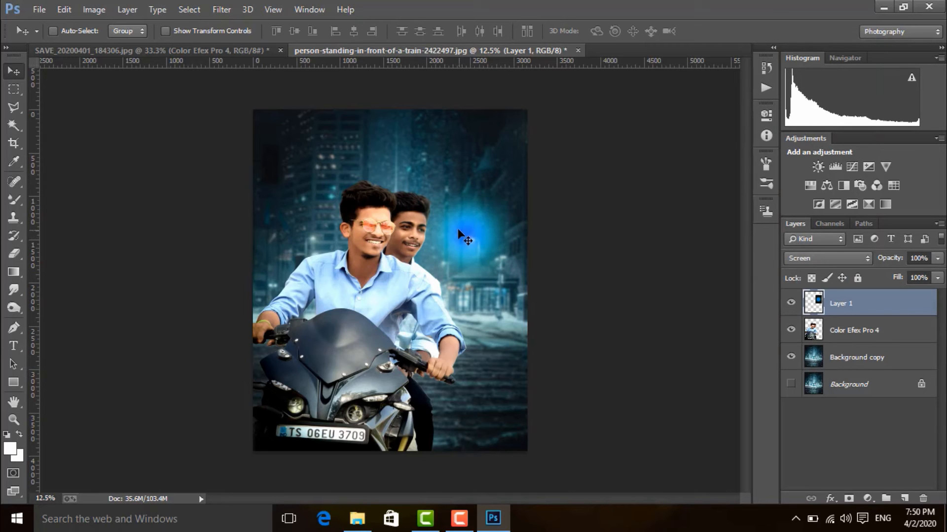
key("ctrl+t")
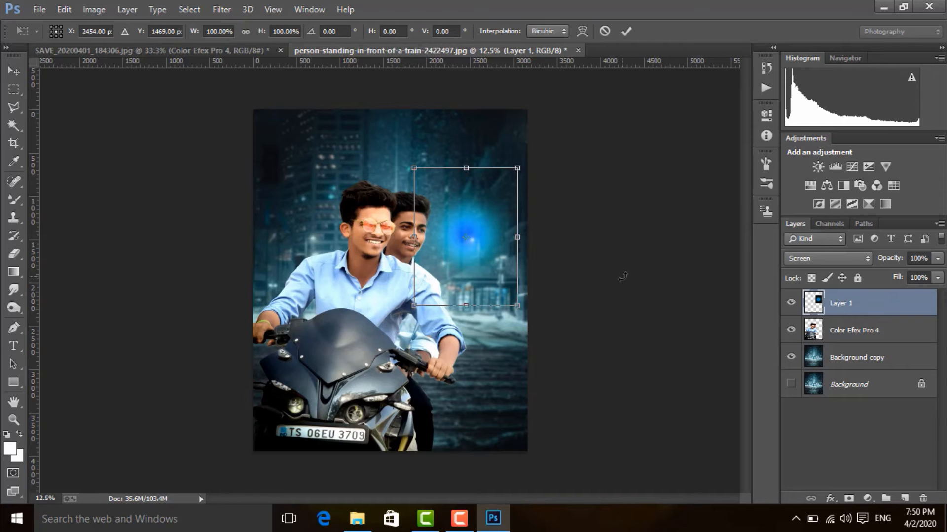
key("Return")
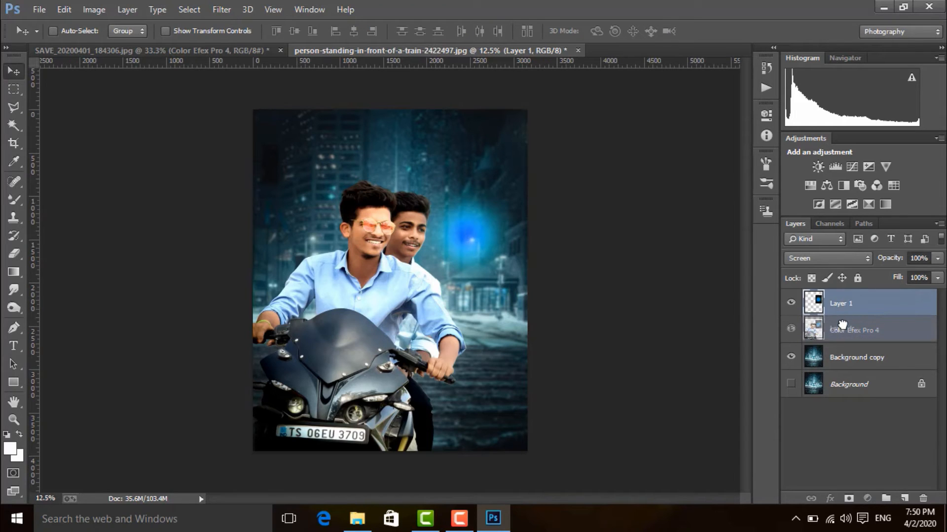
Step: Move the rider cutout layer above the glow layer and shift the glow behind the riders' upper bodies
left_click_drag(841, 327, 843, 295)
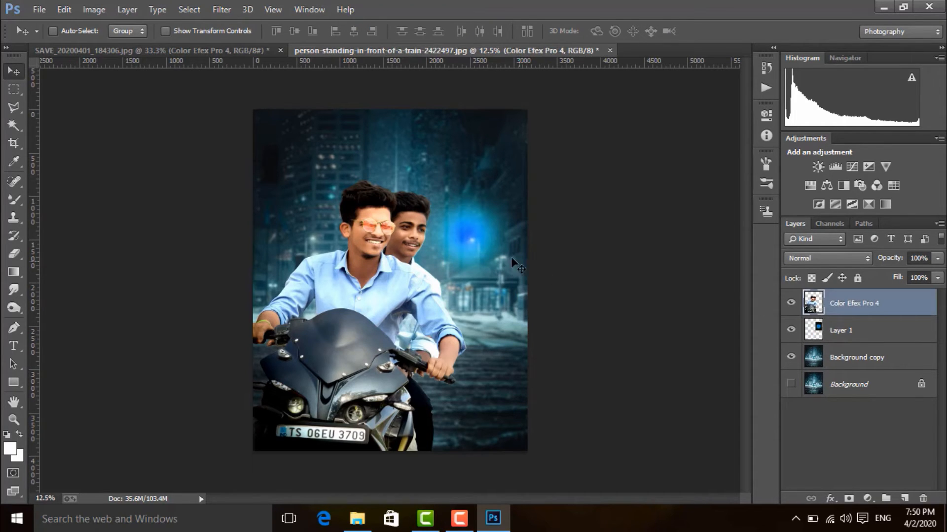
left_click_drag(483, 232, 383, 274)
left_click(816, 322)
Step: Enlarge the blue glow to 237.75% with Free Transform and position it behind the riders
key("ctrl+t")
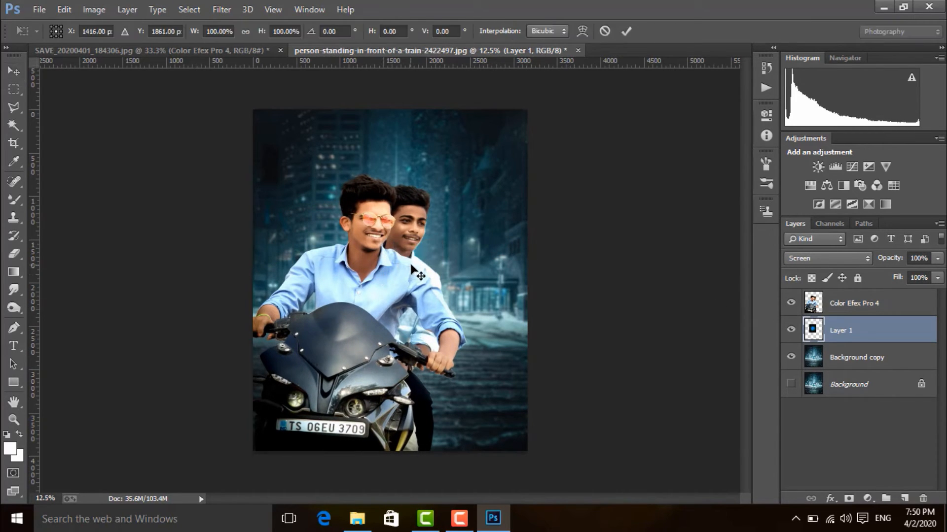
left_click_drag(427, 202, 538, 150)
mouse_move(438, 235)
left_mouse_down()
mouse_move(438, 245)
mouse_move(442, 238)
left_mouse_up()
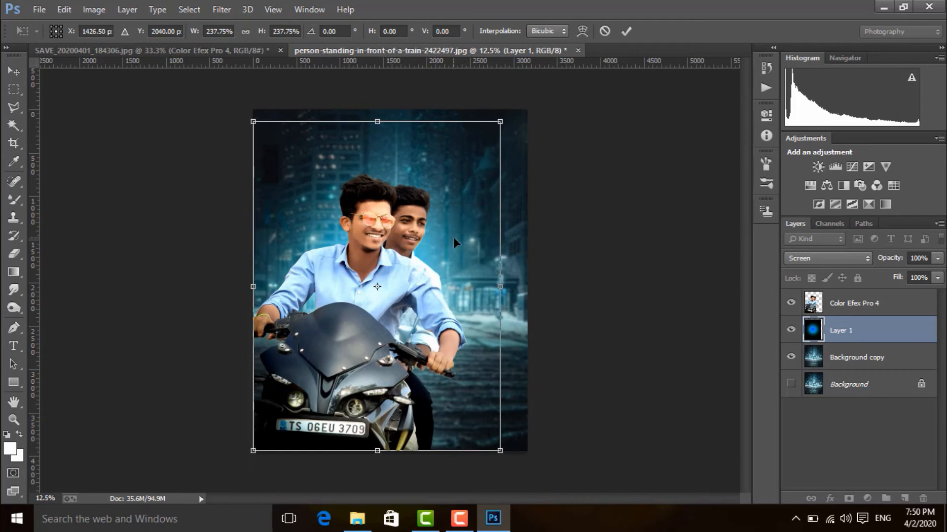
key("Return")
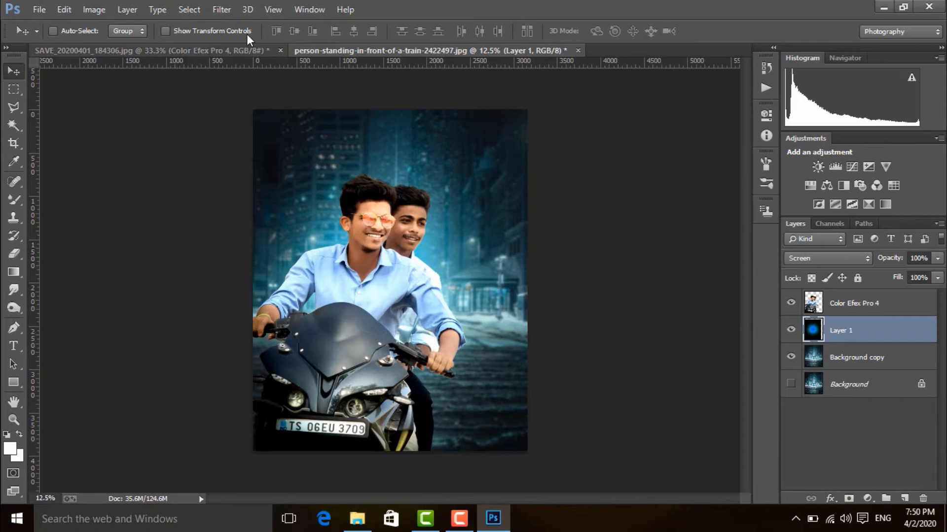
Step: Soften the blue glow layer with a Gaussian Blur of 197.4 pixels radius
left_click(220, 10)
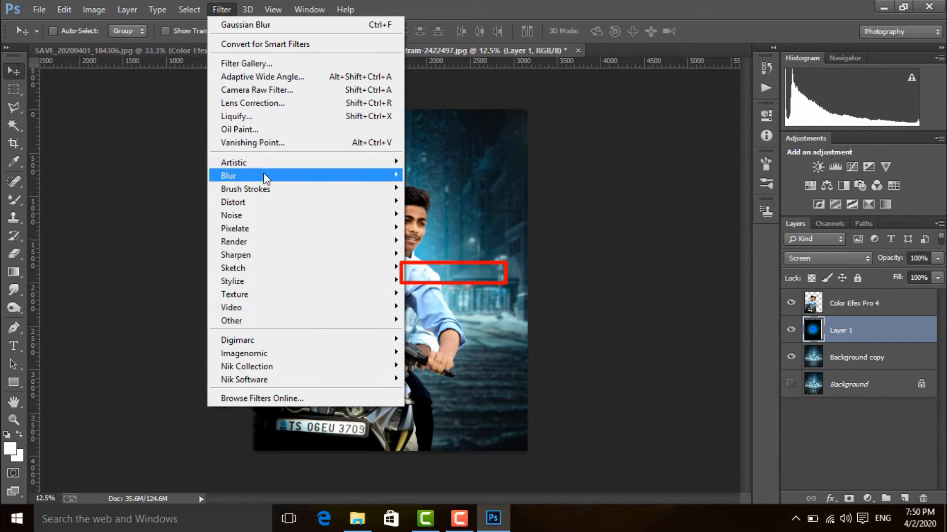
mouse_move(263, 175)
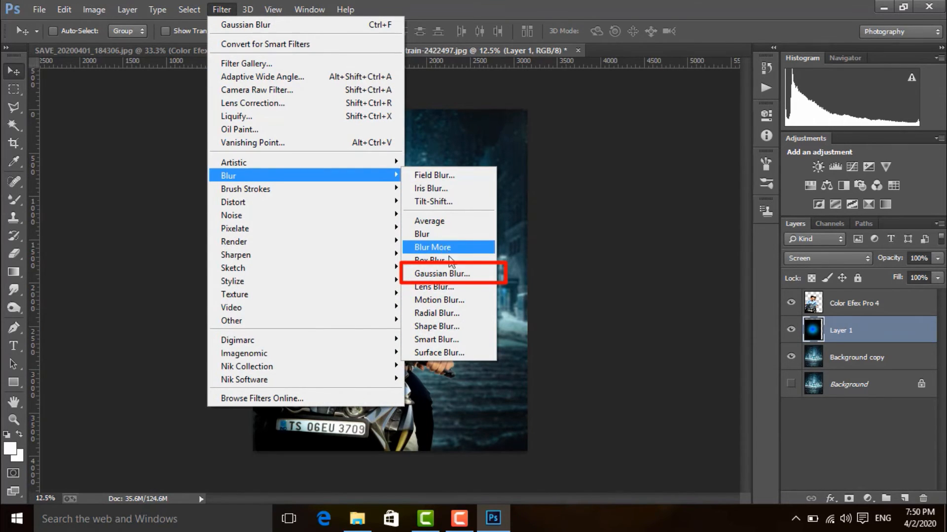
left_click(455, 274)
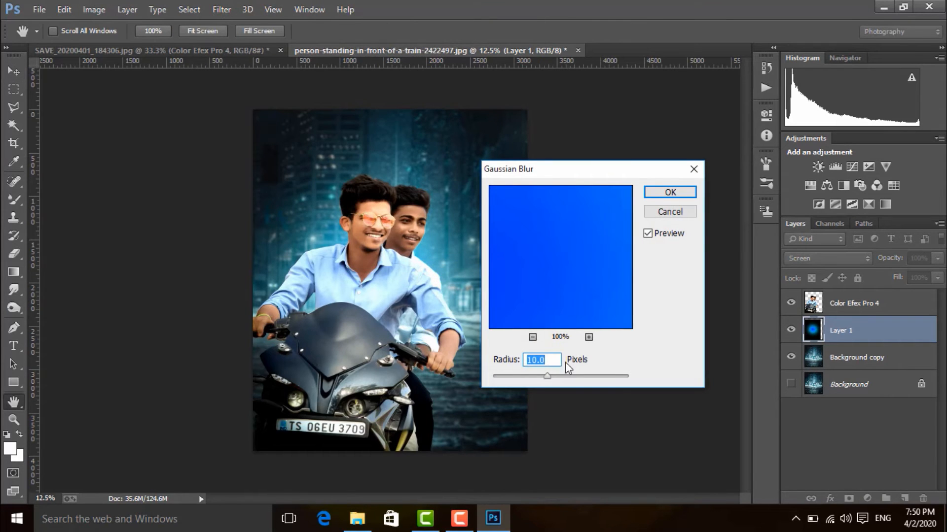
left_click_drag(547, 376, 611, 375)
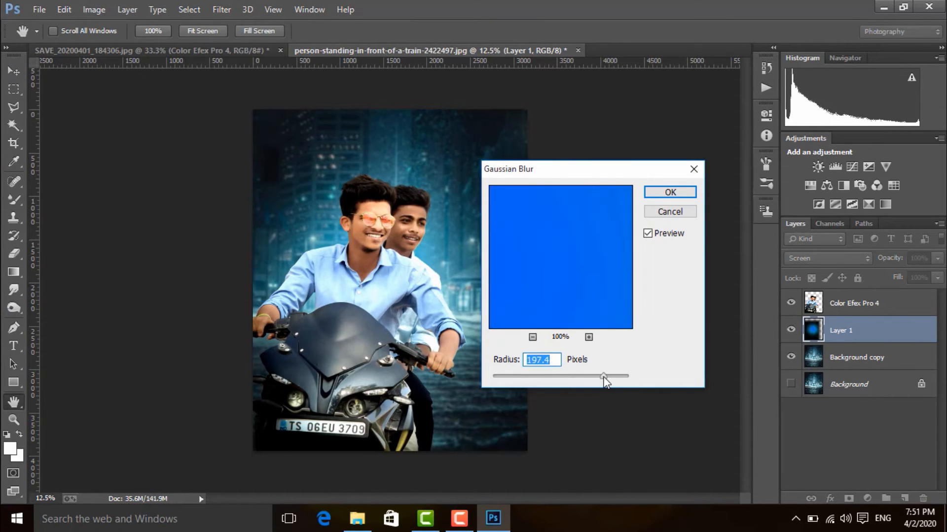
left_click(669, 193)
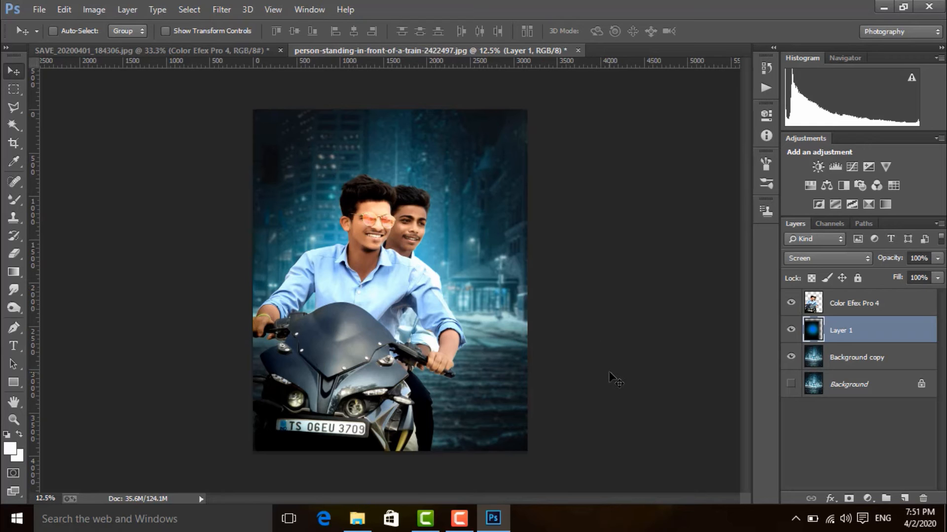
Step: Open bkh (9) from the 400+ Professional Light Pack, copy it into the composite above the rider cutout, and close the source image
key("alt+bracketright")
left_click(39, 9)
left_click(47, 32)
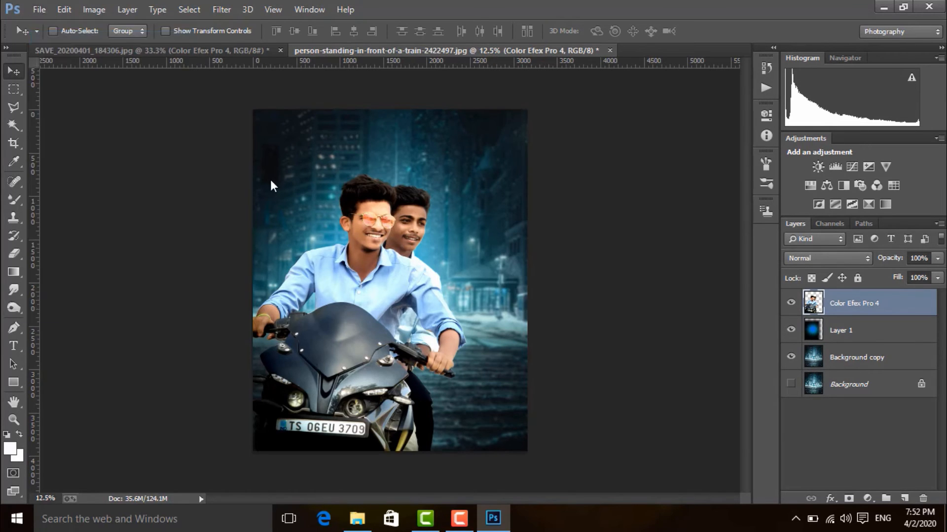
scroll(344, 183, "down", 2)
scroll(416, 215, "down", 1)
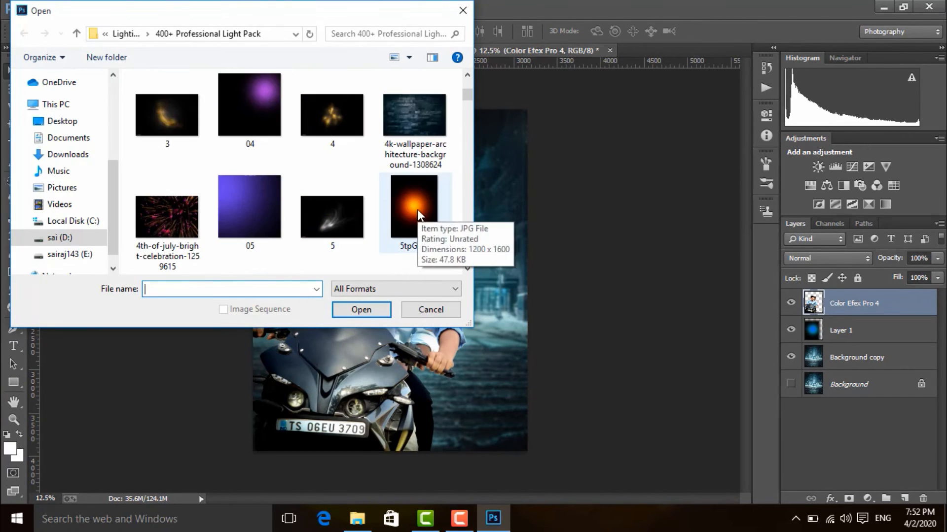
scroll(418, 212, "down", 5)
scroll(417, 215, "down", 15)
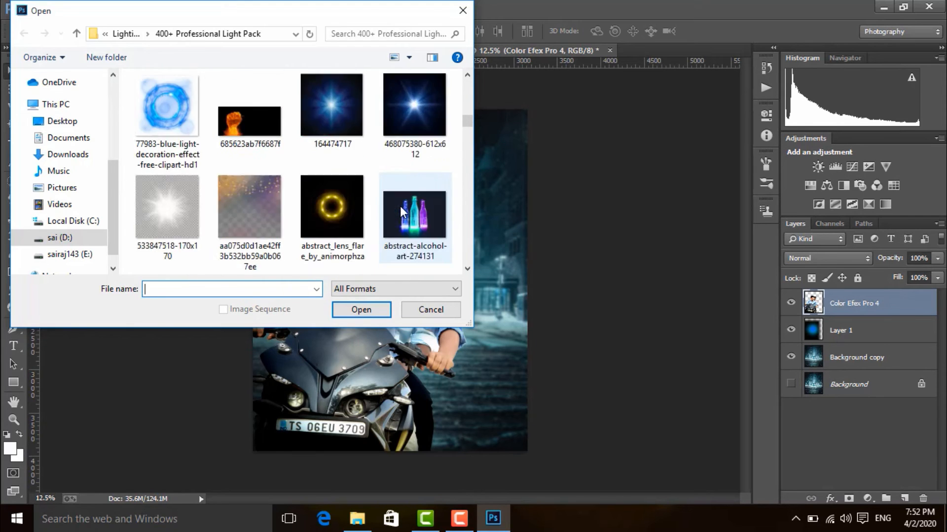
scroll(402, 211, "down", 2)
left_click(247, 148)
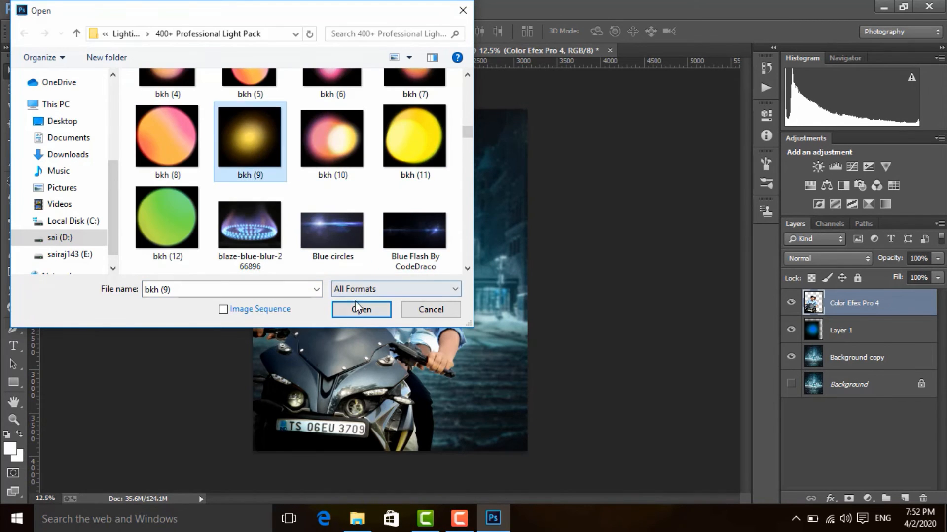
left_click(361, 310)
left_click_drag(272, 288, 504, 249)
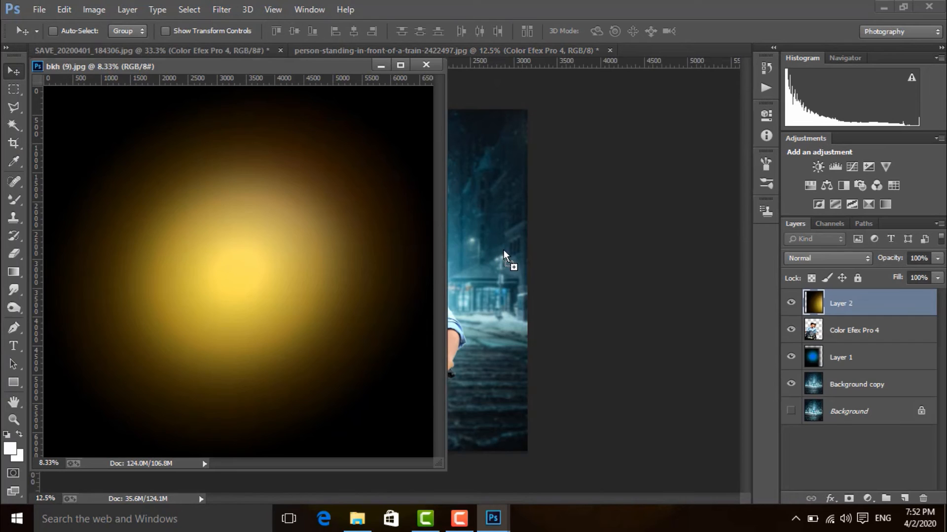
left_click(427, 65)
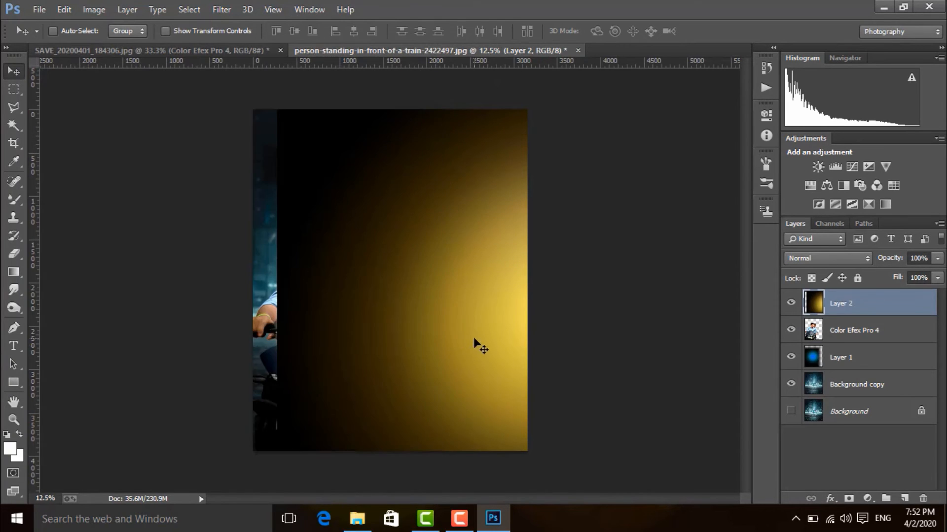
Step: Scale the yellow glow layer down to about 34.5% with Free Transform
key("ctrl+minus")
key("ctrl+minus")
key("ctrl+minus")
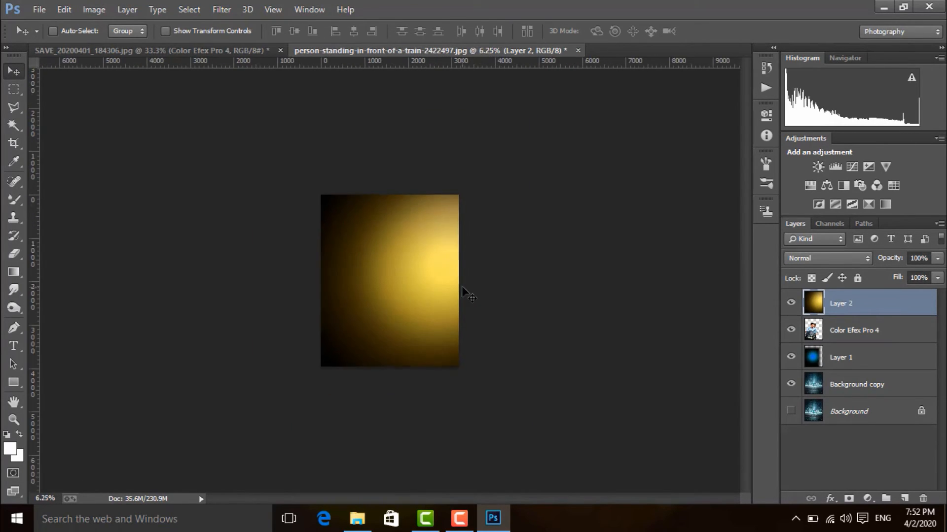
left_click(471, 295, "ctrl")
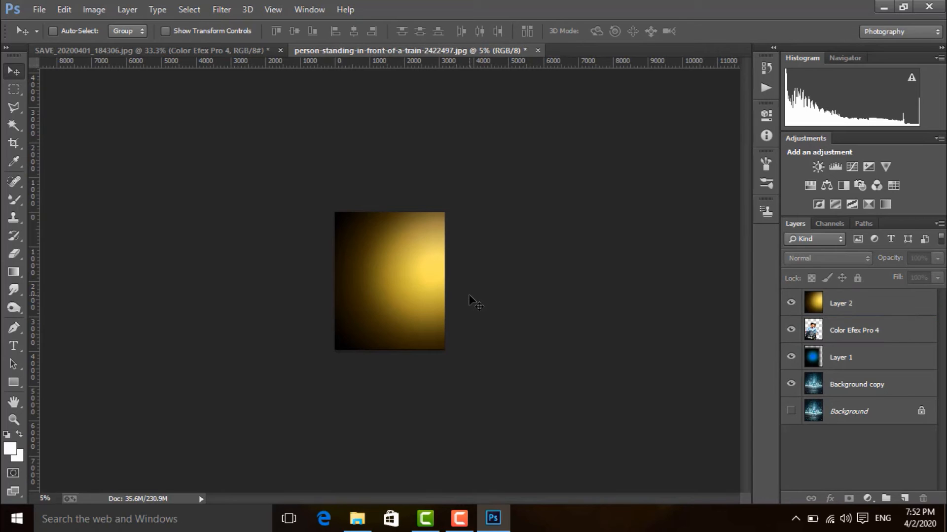
left_click(448, 343)
left_click(477, 206)
left_click(883, 309)
key("ctrl+t")
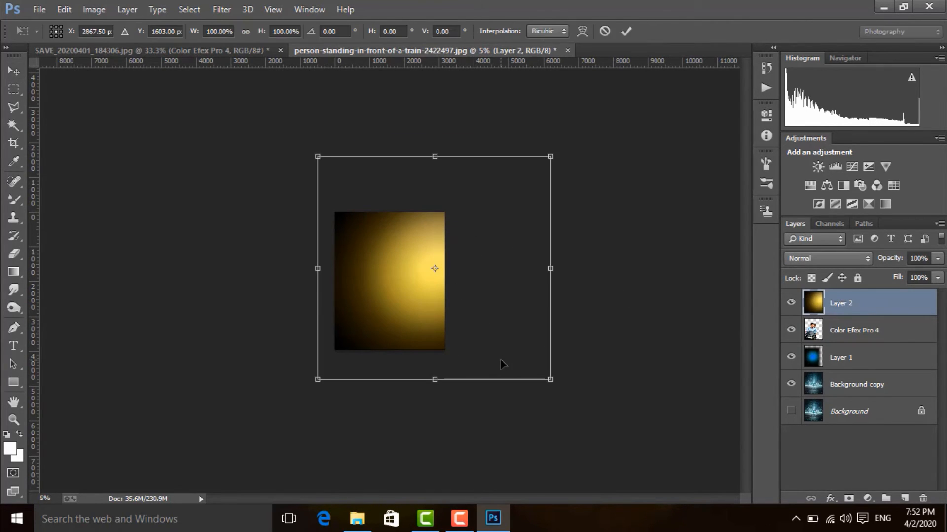
left_click_drag(551, 379, 442, 302)
Step: Set the yellow glow layer's blend mode to Screen and move the glow over the front of the motorcycle
left_click(850, 255)
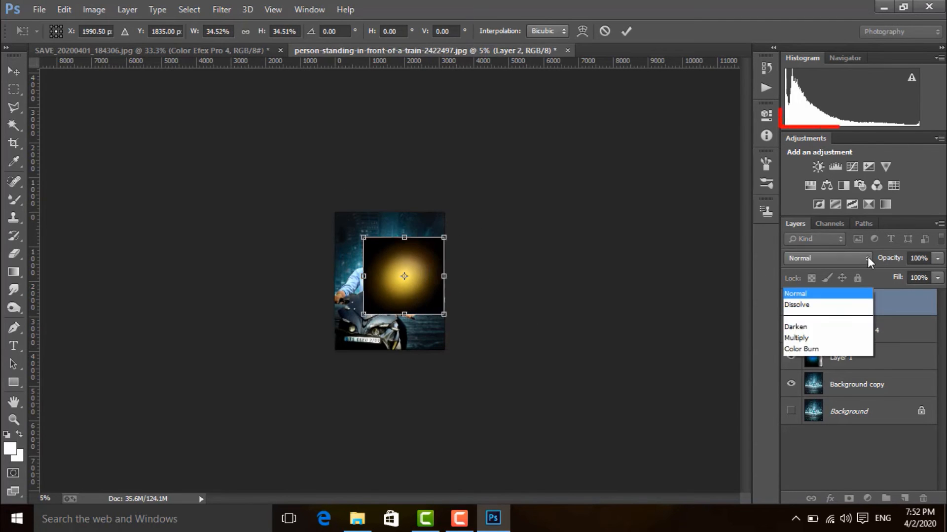
left_click(811, 121)
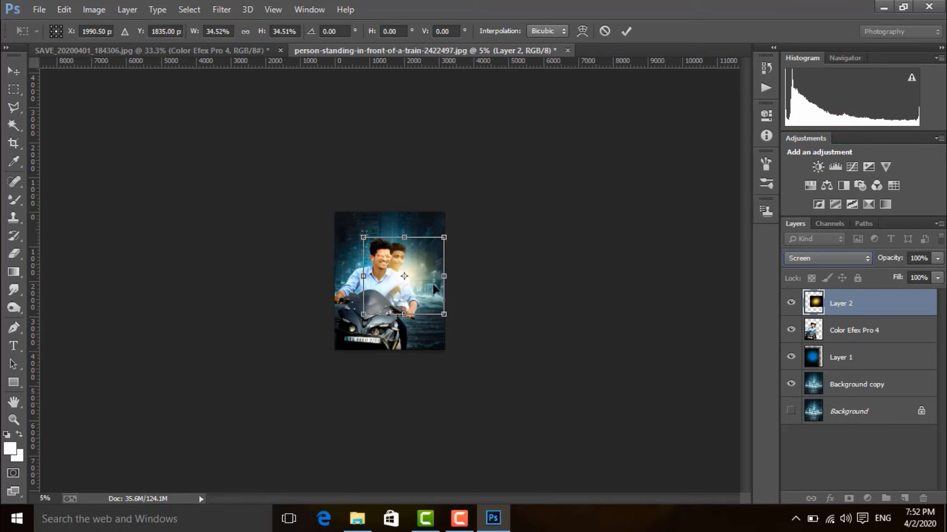
left_click_drag(410, 282, 364, 332)
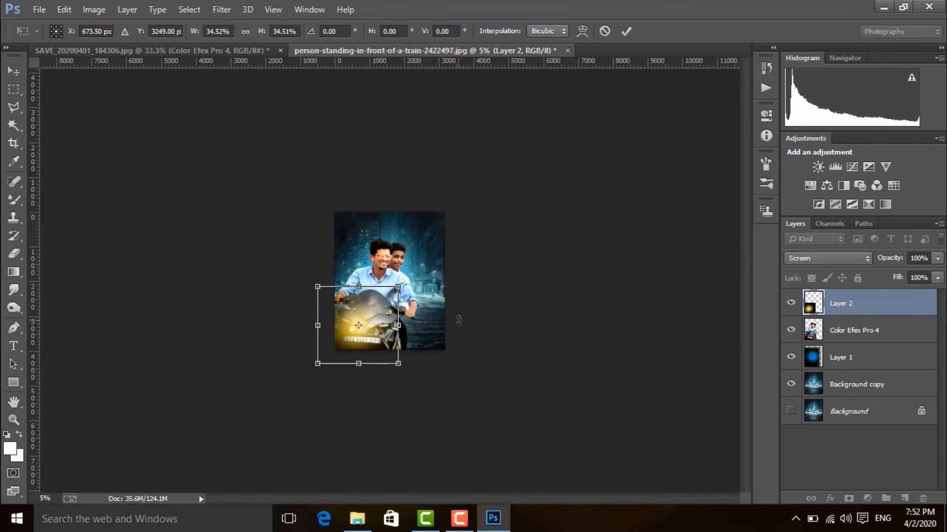
Step: Shrink the yellow glow further to about 10.4% around the headlight above the start of the number plate
key("ctrl+plus")
key("ctrl+plus")
key("ctrl+plus")
key("ctrl+plus")
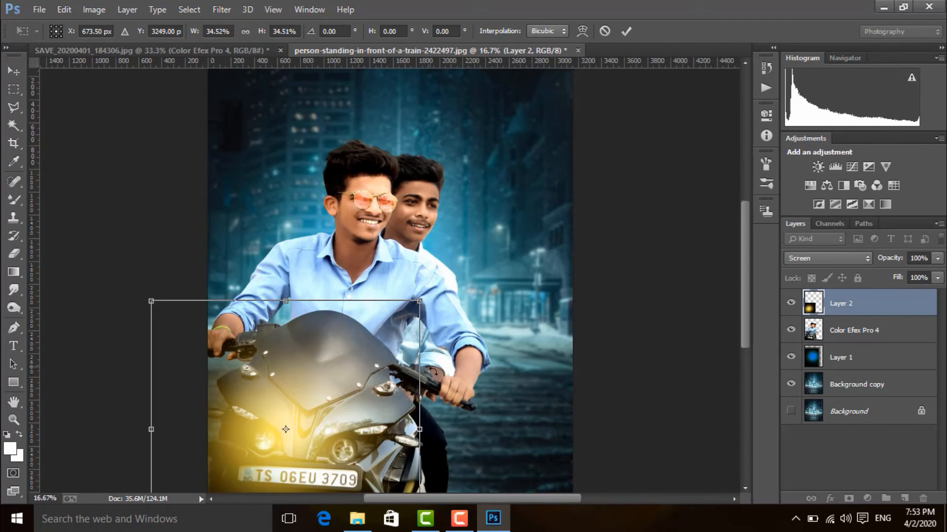
left_click_drag(351, 491, 418, 319)
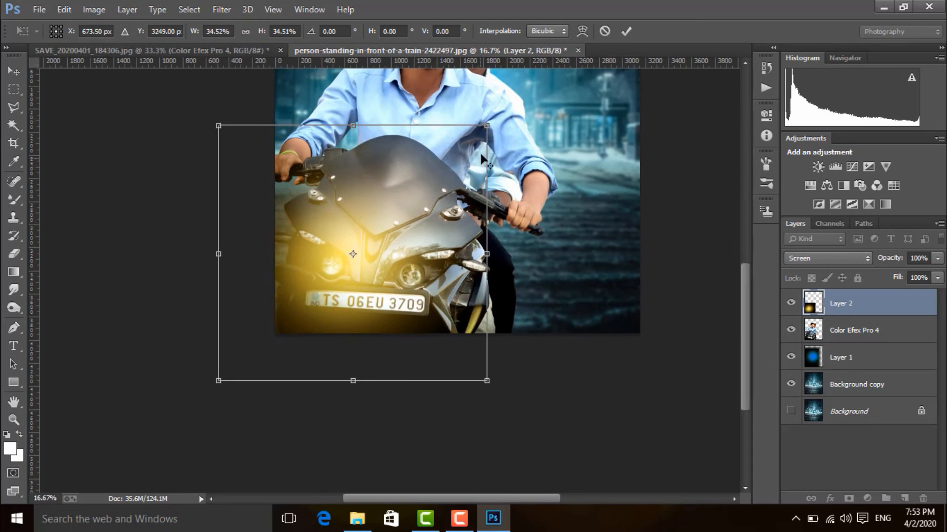
left_click_drag(485, 126, 411, 198)
left_click_drag(388, 249, 369, 261)
left_click_drag(392, 209, 374, 228)
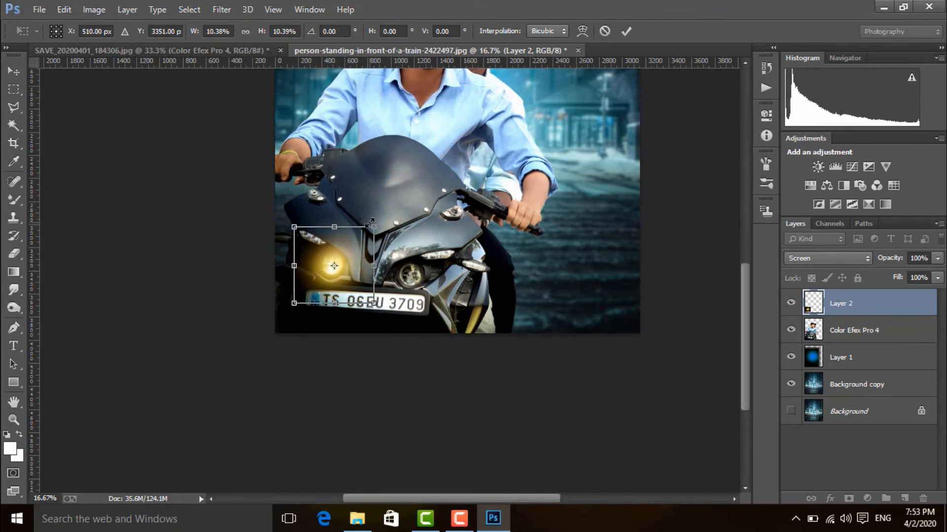
Step: Center the small yellow glow on the headlight and apply the transformation
left_click_drag(363, 266, 360, 265)
key("Right")
key("Right")
key("Down")
key("Down")
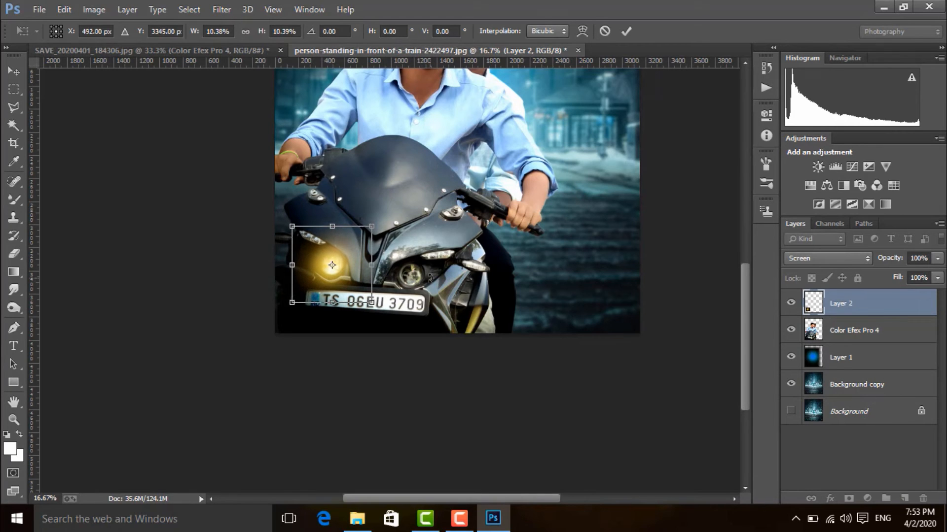
key("Return")
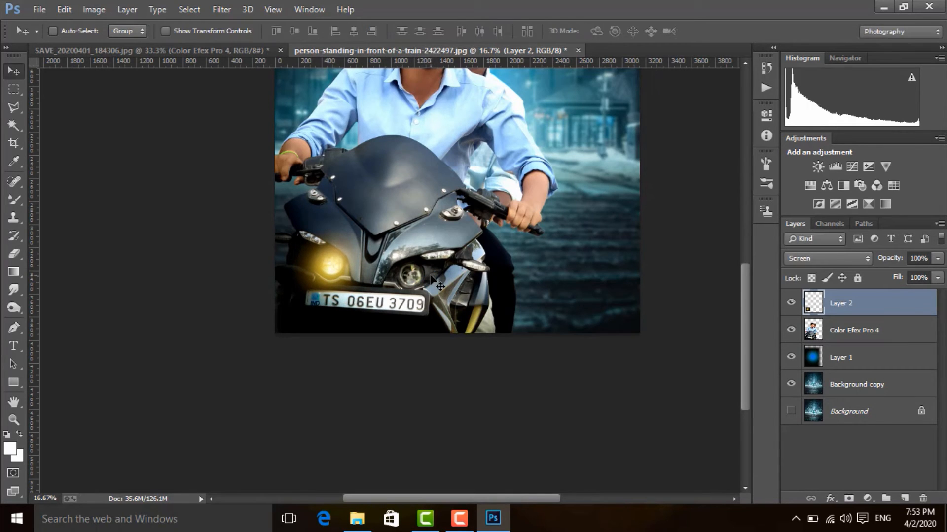
Step: Turn the headlight glow blue with Hue/Saturation, setting hue to -180 and saturation to +18
key("ctrl+u")
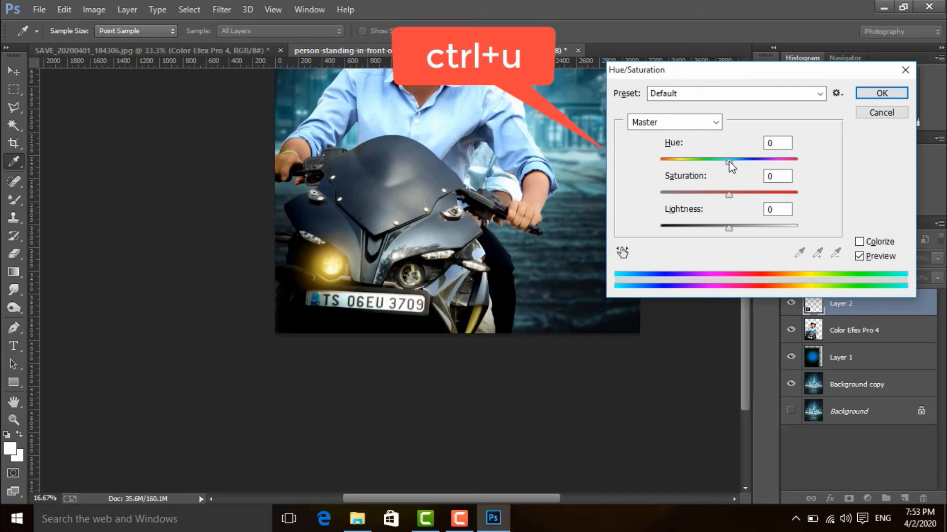
left_click_drag(728, 163, 657, 158)
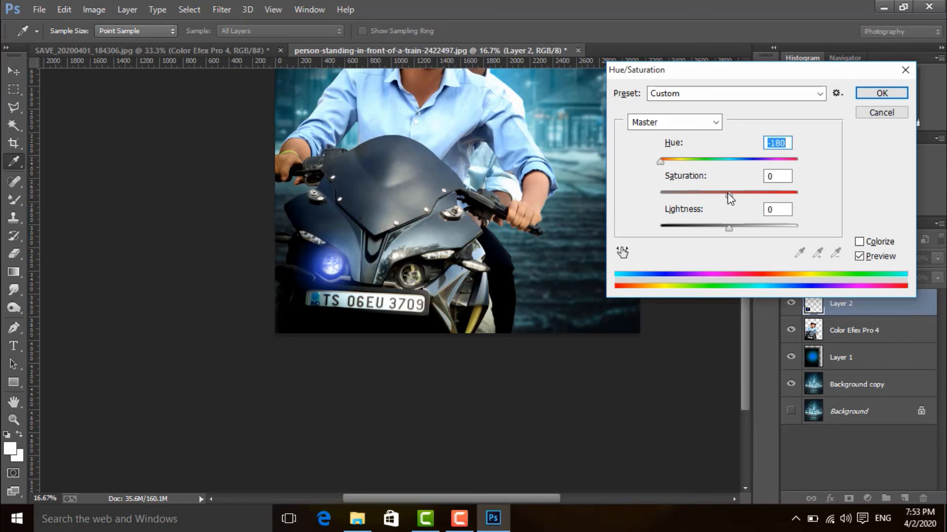
mouse_move(726, 193)
left_mouse_down()
mouse_move(828, 201)
mouse_move(723, 194)
mouse_move(744, 198)
left_mouse_up()
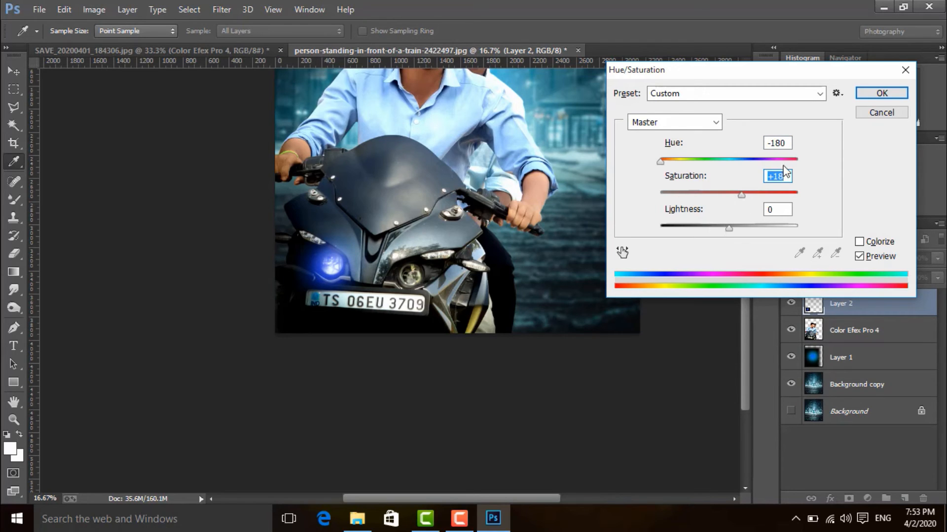
left_click(880, 93)
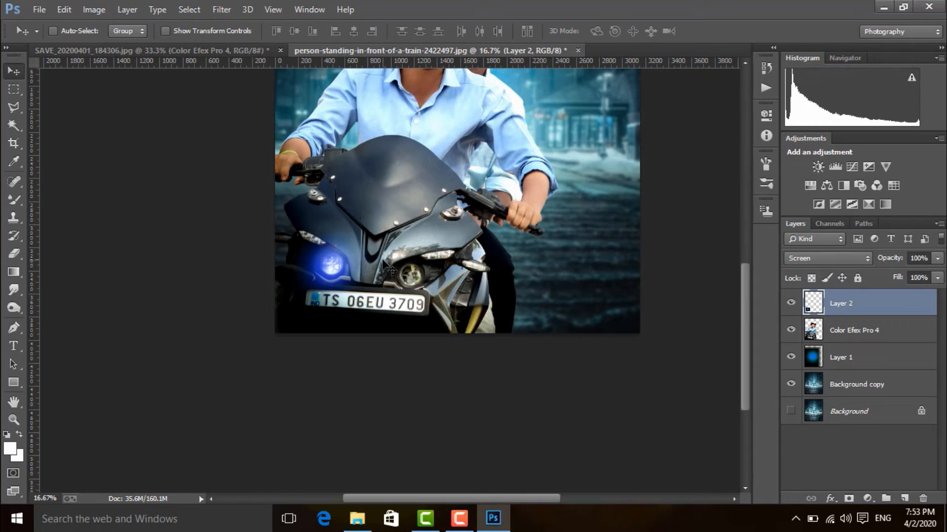
Step: Duplicate the blue glow onto the motorcycle's other headlight and raise the copy's saturation to +20 with Hue/Saturation
left_click_drag(332, 268, 410, 280)
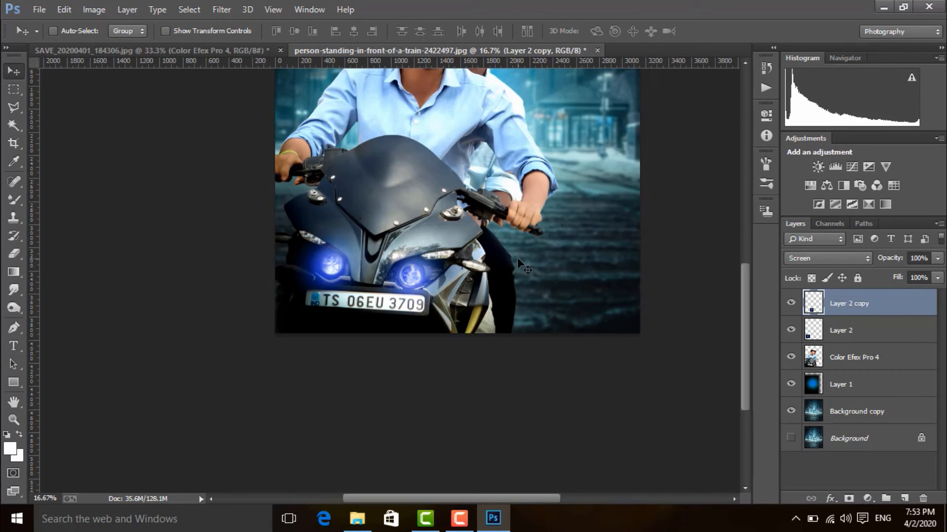
key("ctrl+u")
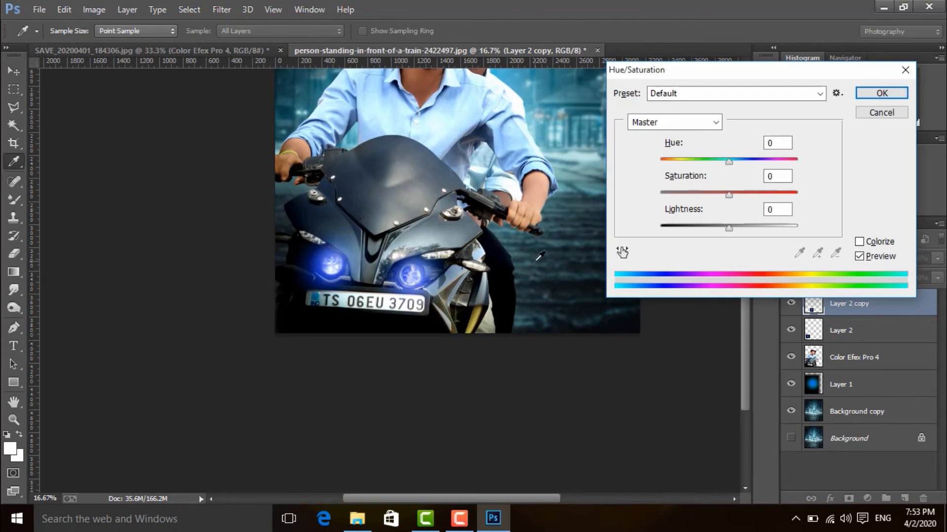
left_click_drag(728, 159, 745, 193)
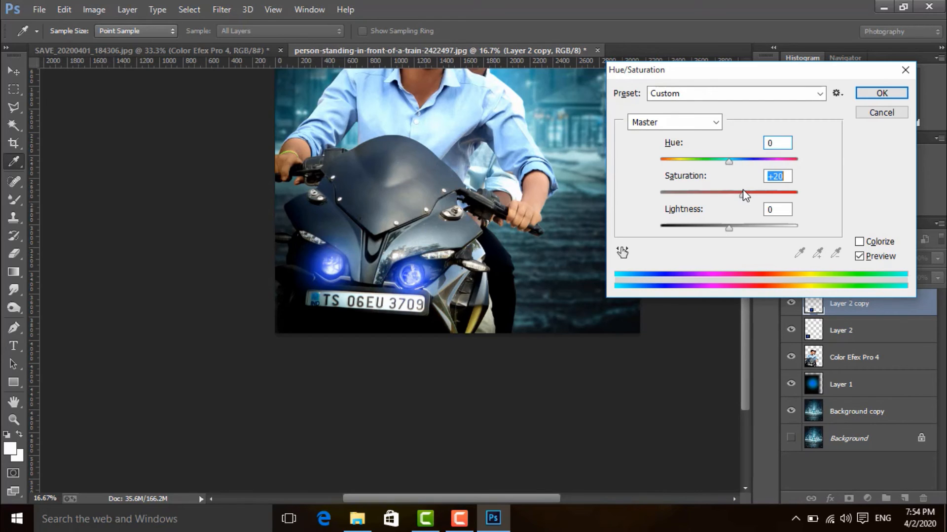
left_click(874, 96)
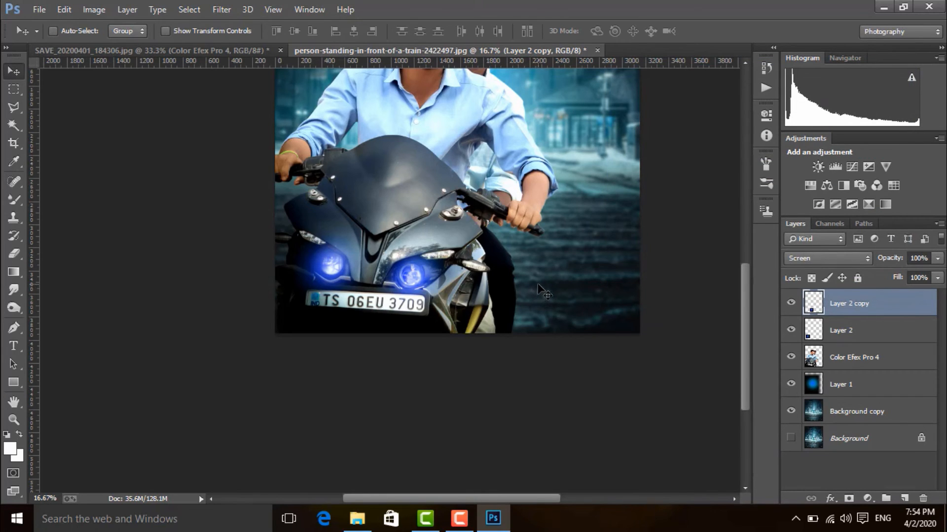
Step: Merge all visible layers into one layer above the hidden background
key("ctrl+minus")
left_click(840, 384, "shift")
right_click(854, 345)
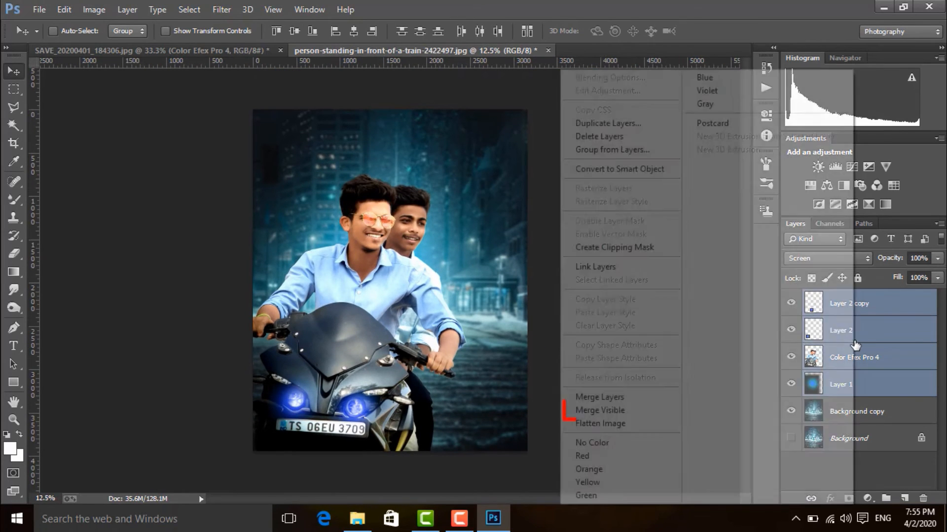
left_click(653, 412)
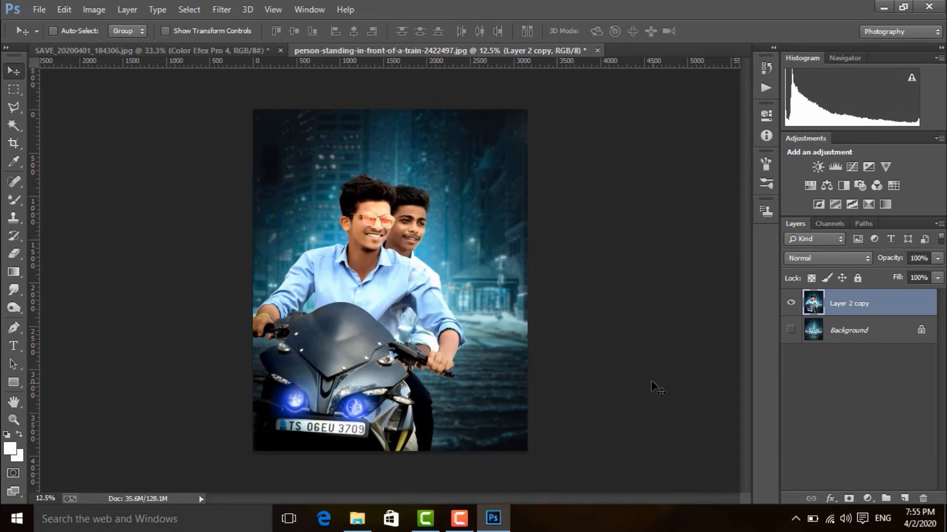
Step: Start a Camera Raw adjustment on the merged layer and raise the Oranges luminance to +8
left_click(233, 8)
left_click(276, 89)
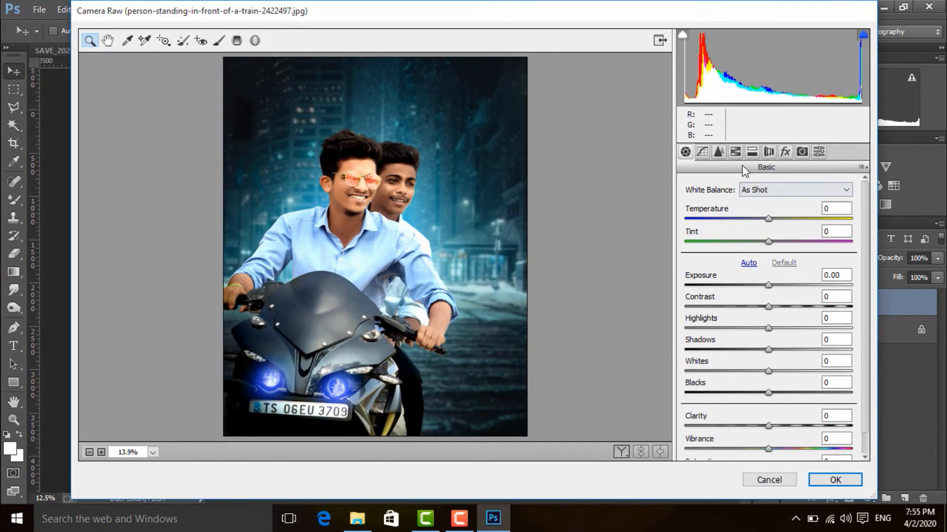
left_click(735, 151)
left_click(767, 205)
left_click(776, 273)
mouse_move(777, 274)
left_mouse_down()
mouse_move(791, 274)
mouse_move(783, 270)
left_mouse_up()
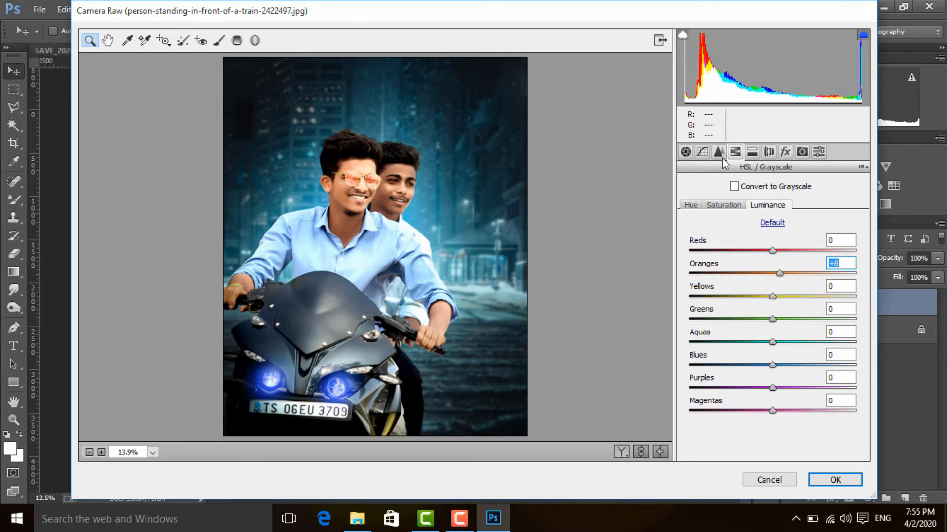
Step: Lower the Oranges saturation to about -3, and set the luminance of Aquas to +26 and Blues to -6
left_click(735, 204)
mouse_move(772, 274)
left_mouse_down()
mouse_move(759, 277)
mouse_move(767, 279)
left_mouse_up()
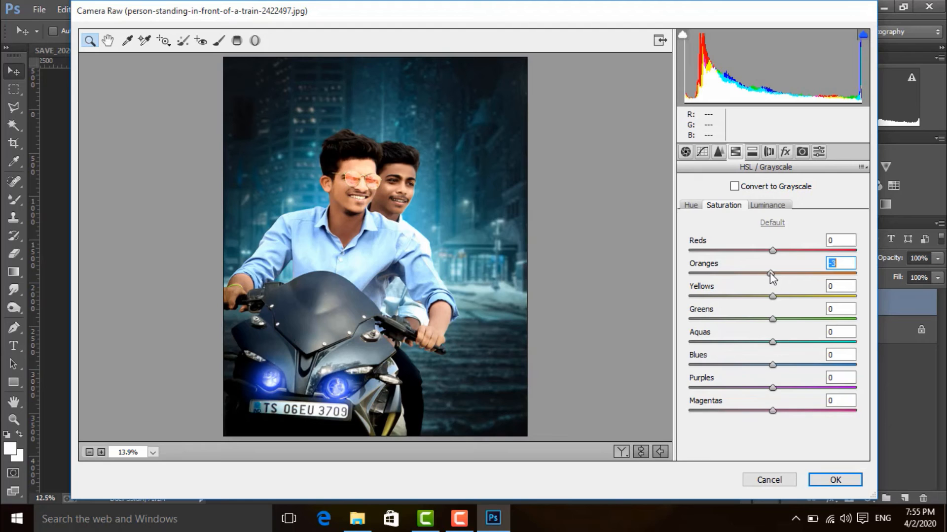
left_click_drag(781, 271, 780, 277)
left_click_drag(773, 342, 767, 363)
left_click(767, 210)
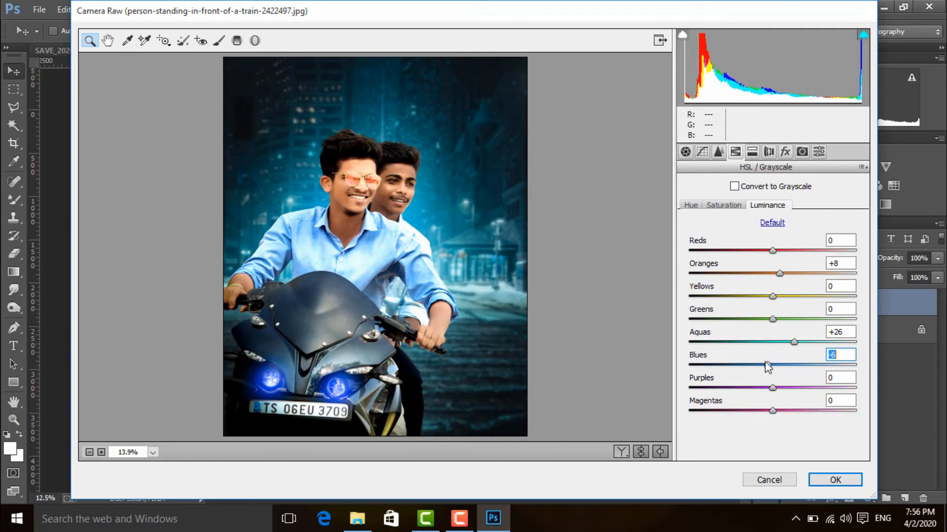
Step: Add a post-crop vignette with amount -42 and highlights 15, and apply the Camera Raw adjustments
left_click(767, 152)
left_click(785, 152)
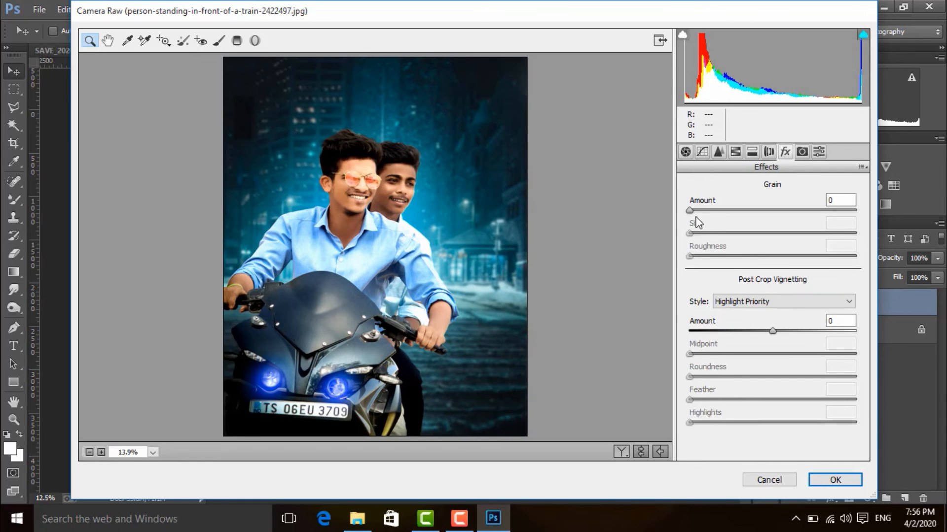
left_click_drag(772, 333, 737, 340)
left_click_drag(689, 422, 713, 423)
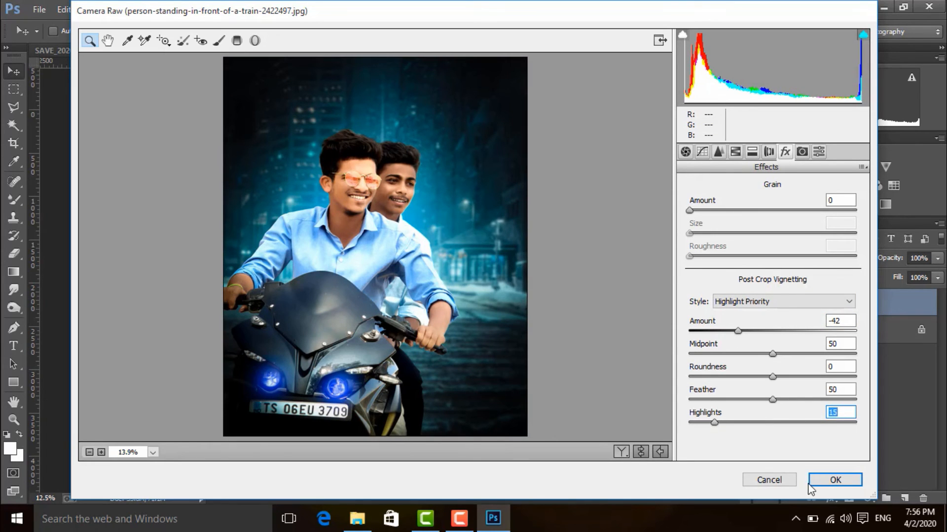
left_click(809, 485)
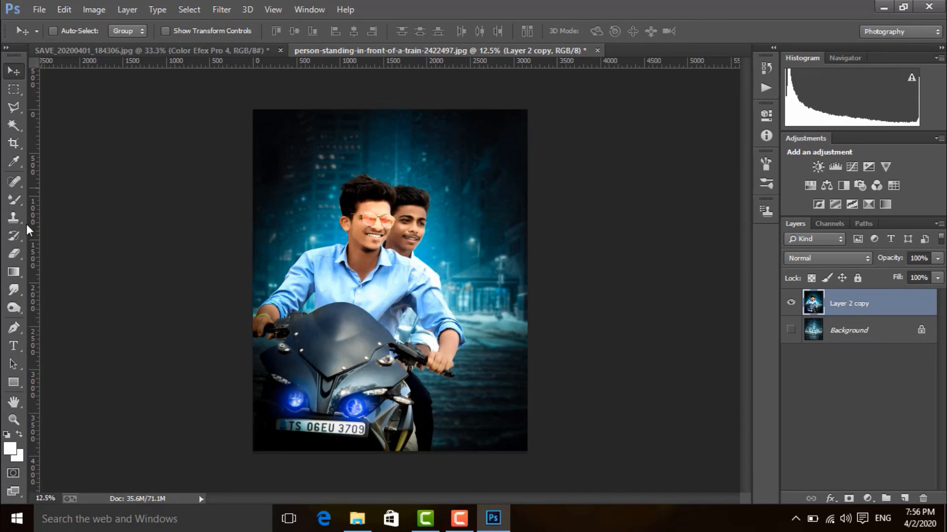
Step: Add the text "BikeRiders" at 247 pt in the image's upper-left area and select the whole word
key("t")
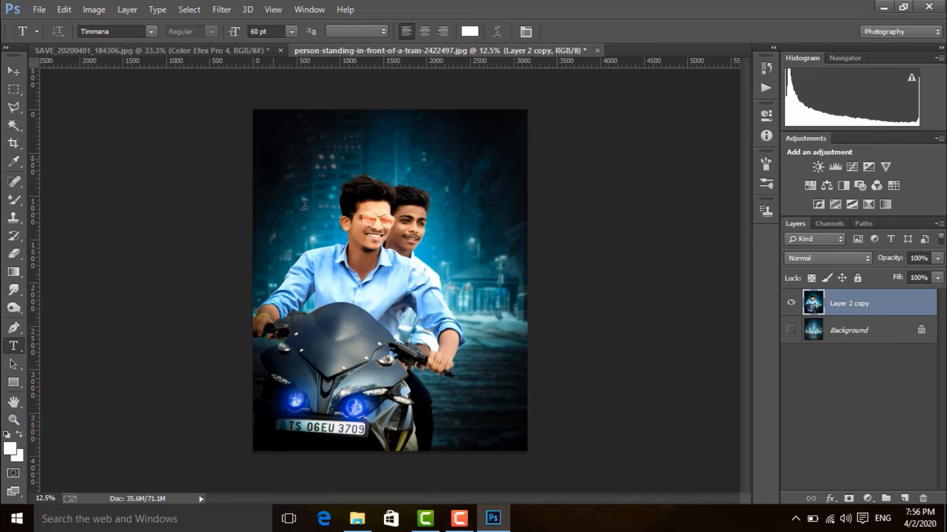
left_click(273, 159)
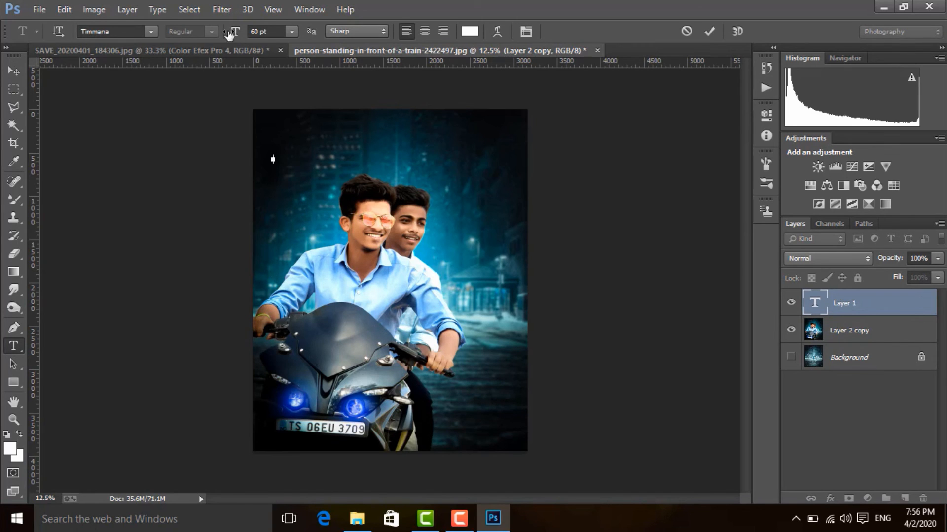
left_click_drag(234, 31, 356, 57)
type("BikeRi")
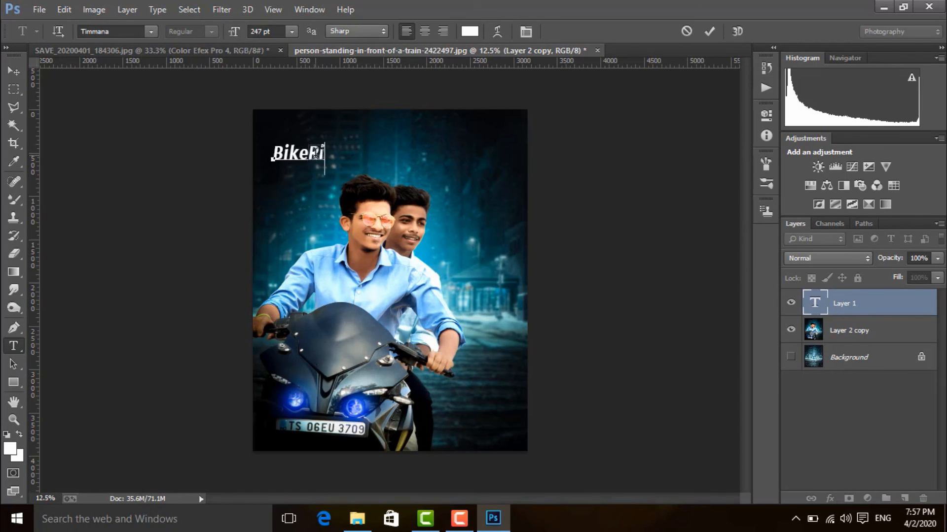
type("ders")
left_click_drag(364, 155, 275, 157)
Step: Try the Viner Hand ITC, Tempus Sans ITC and Segoe Script fonts on the BikeRiders text
left_click(150, 29)
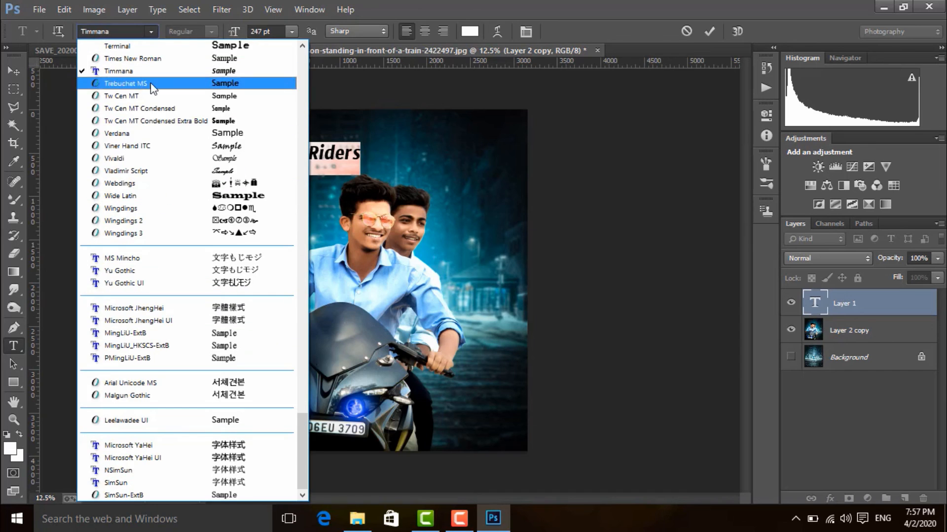
left_click(138, 146)
left_click(149, 31)
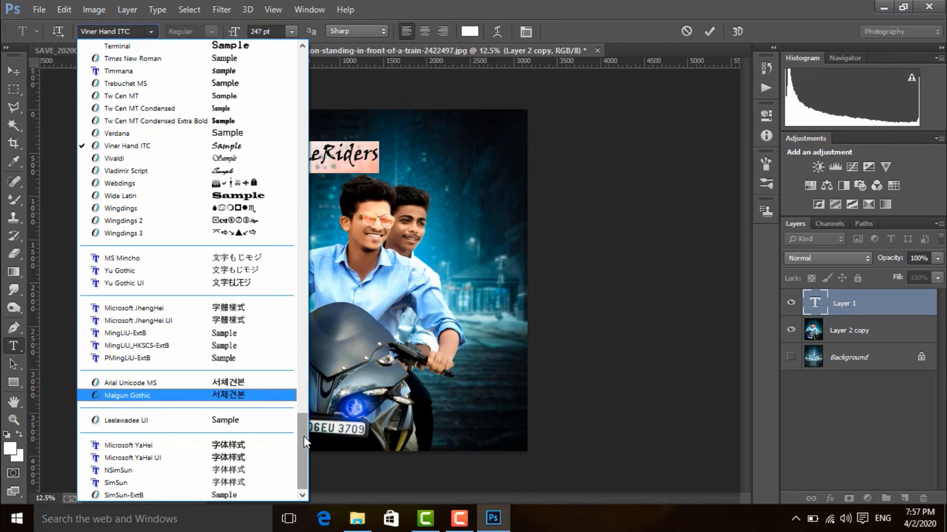
left_click_drag(303, 436, 303, 402)
left_click(238, 235)
left_click(151, 31)
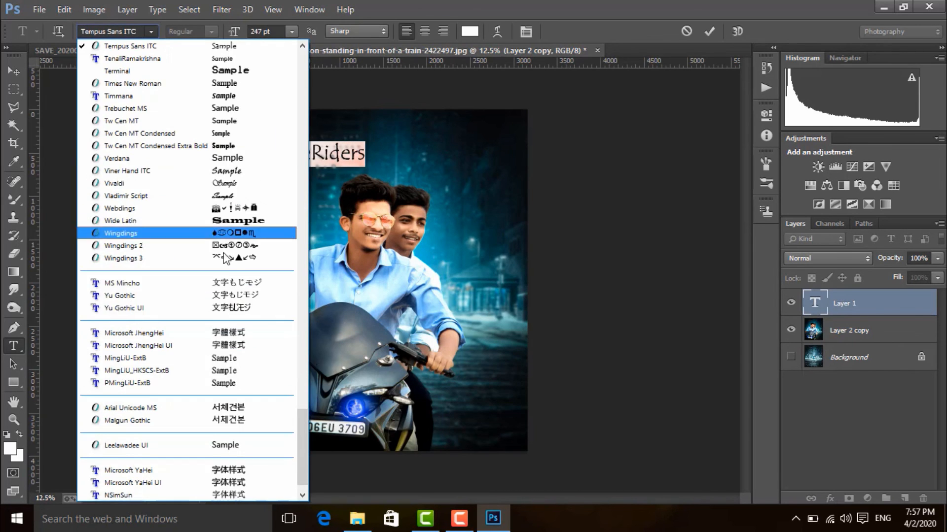
left_click_drag(302, 444, 297, 357)
left_click(214, 108)
Step: Set the BikeRiders text to the OneSignature font at 383 pt and move it slightly closer to the image's upper-left corner
left_click(151, 32)
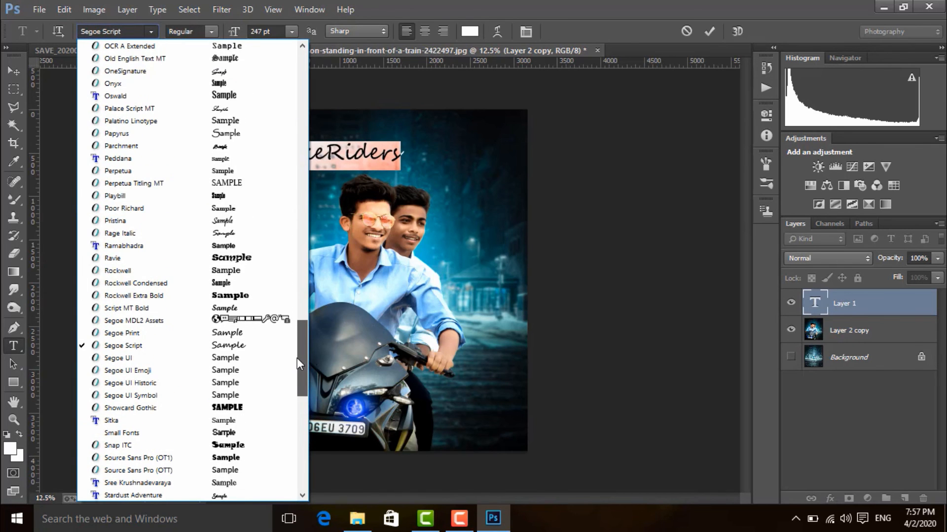
left_click(234, 72)
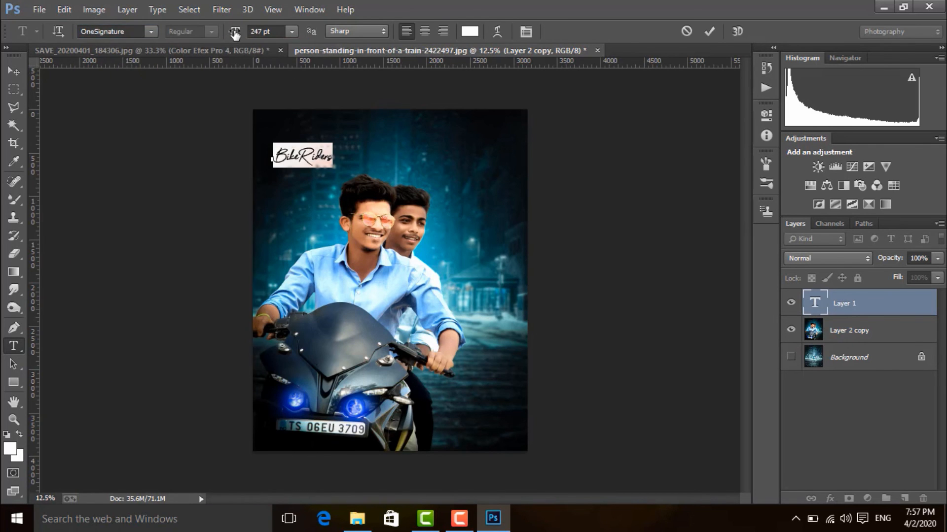
mouse_move(234, 35)
left_mouse_down()
mouse_move(279, 32)
mouse_move(245, 39)
left_mouse_up()
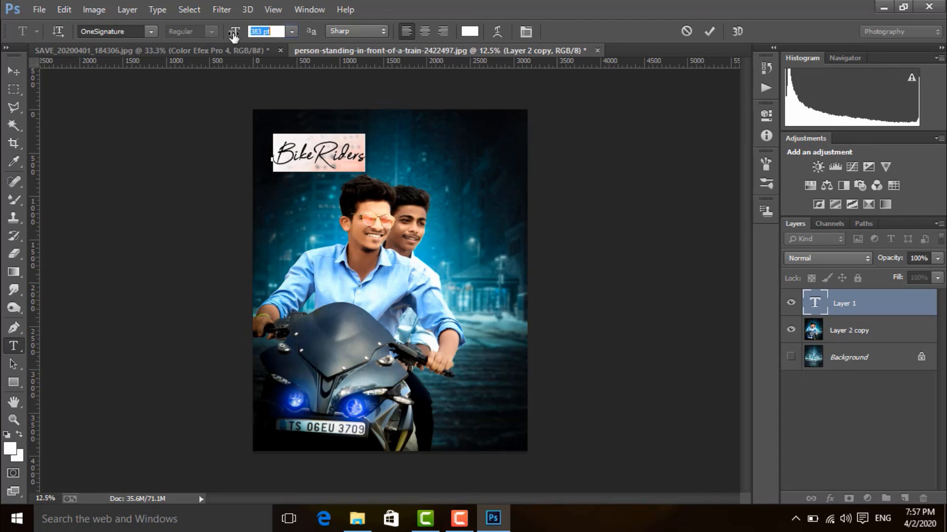
left_click(374, 163)
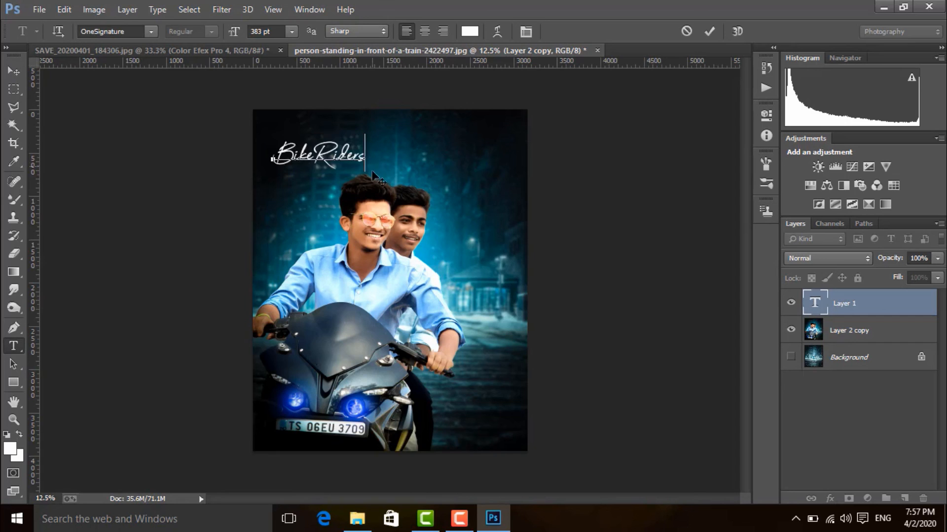
left_click(14, 72)
mouse_move(335, 152)
left_mouse_down()
mouse_move(328, 138)
mouse_move(332, 144)
left_mouse_up()
Step: Give the BikeRiders text a drop shadow with a 90° angle, 26% spread and increased distance
left_click(830, 498)
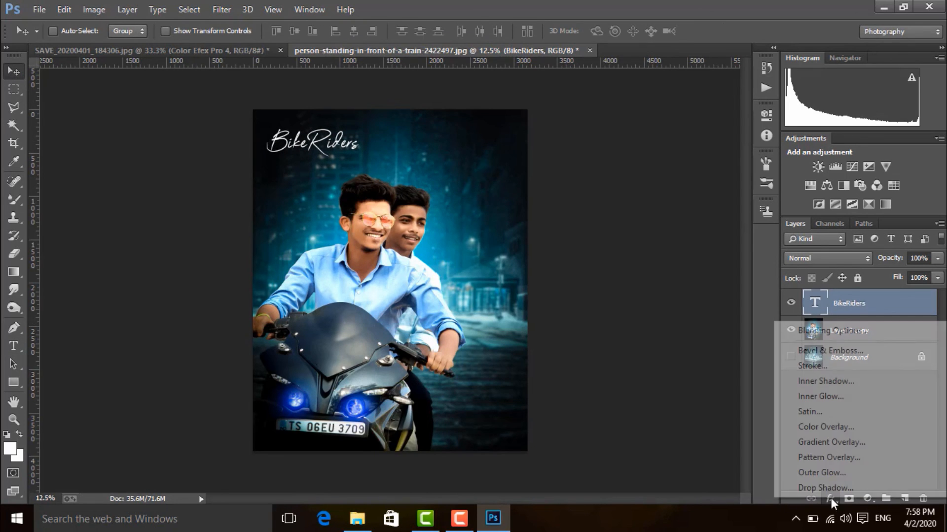
left_click(794, 330)
left_click(481, 379)
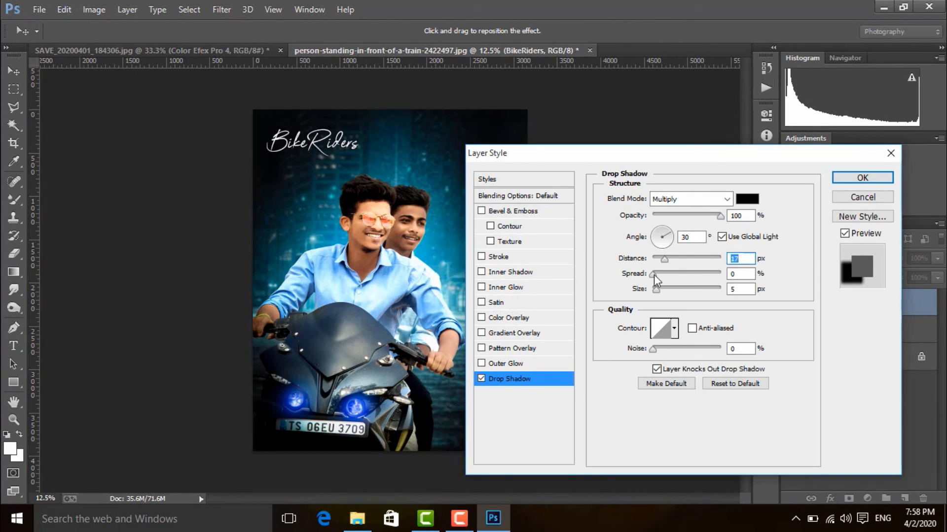
type("90")
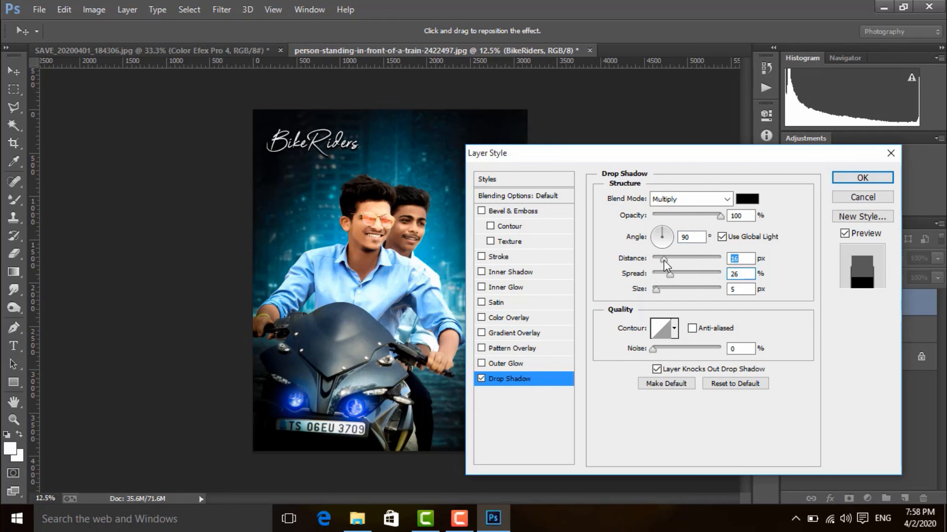
left_click_drag(663, 260, 670, 262)
left_click(866, 179)
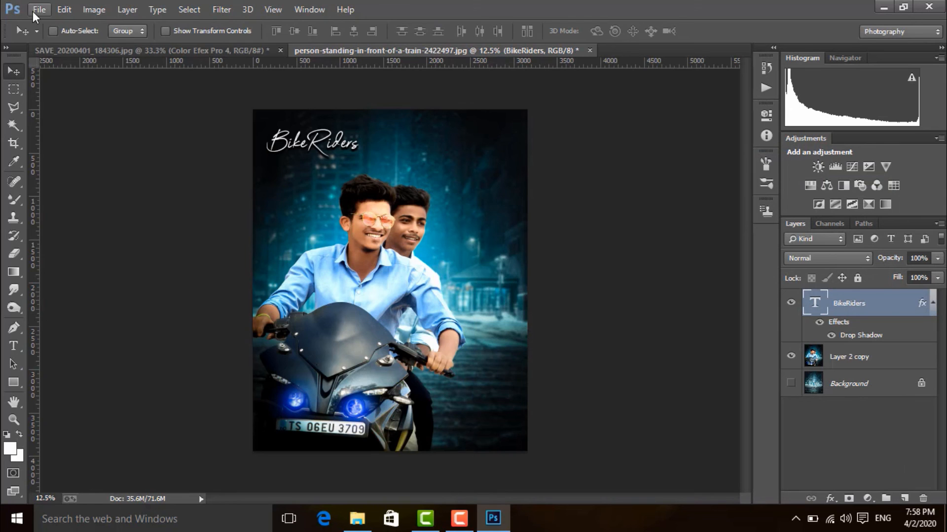
Step: Open the logo file sr png1 from the YouTube Channel folder on the D: drive
left_click(33, 11)
left_click(52, 37)
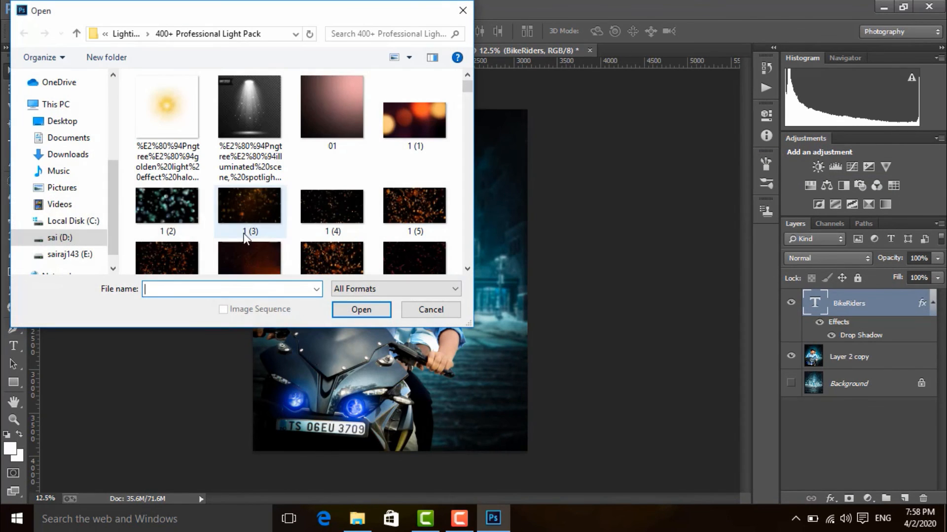
left_click(59, 238)
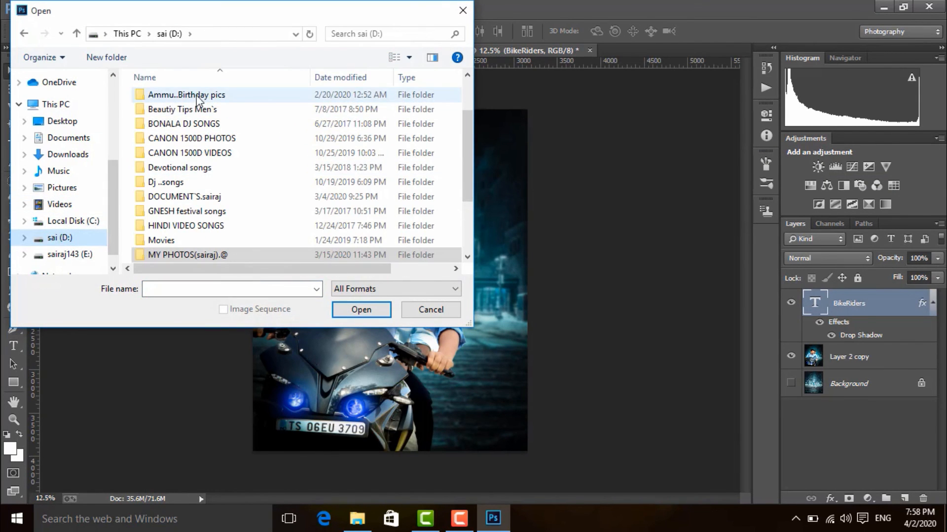
scroll(236, 232, "up", 2)
double_click(243, 97)
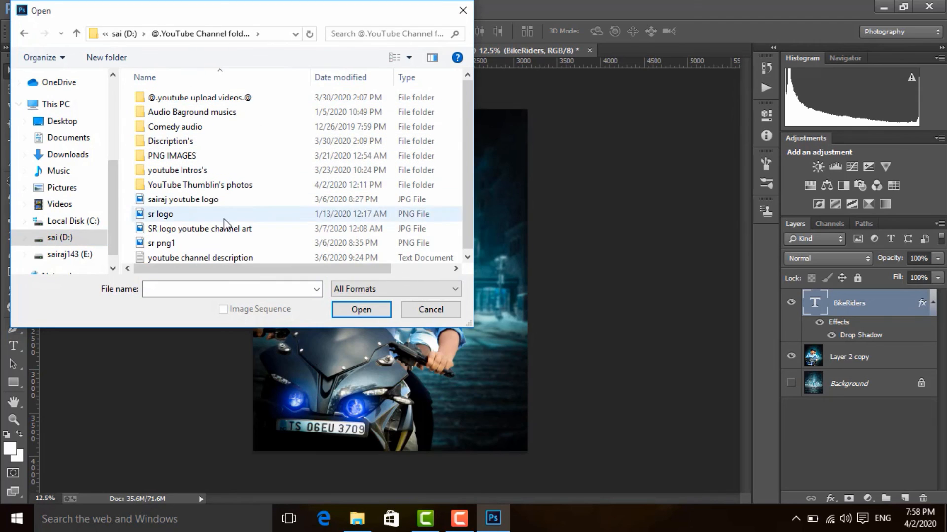
left_click(209, 242)
left_click(360, 308)
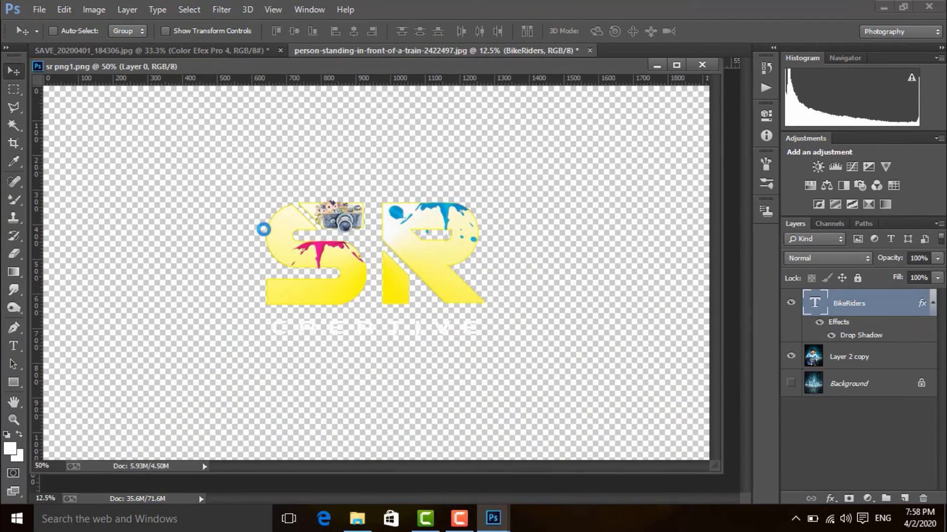
Step: Copy the SR Creative logo into the riders composite and close the logo document
left_click_drag(217, 64, 657, 125)
left_click_drag(752, 292, 356, 241)
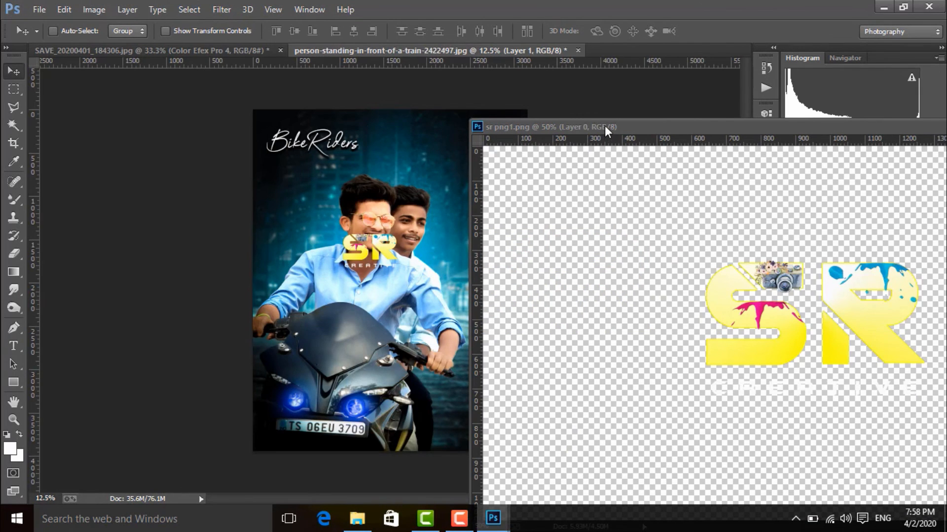
left_click_drag(604, 126, 258, 123)
left_click(805, 121)
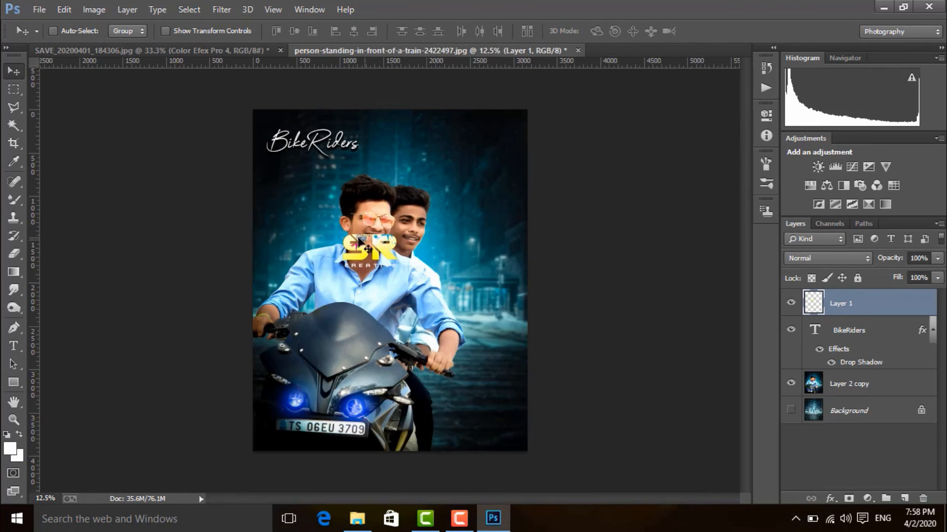
Step: Scale the SR Creative logo down and place it in the image's lower-right corner
left_click_drag(380, 243, 466, 250)
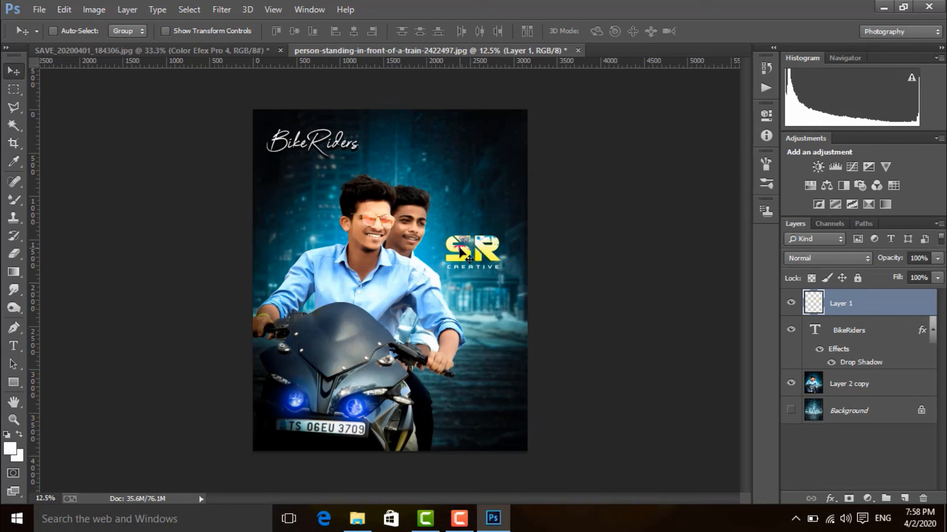
key("ctrl+t")
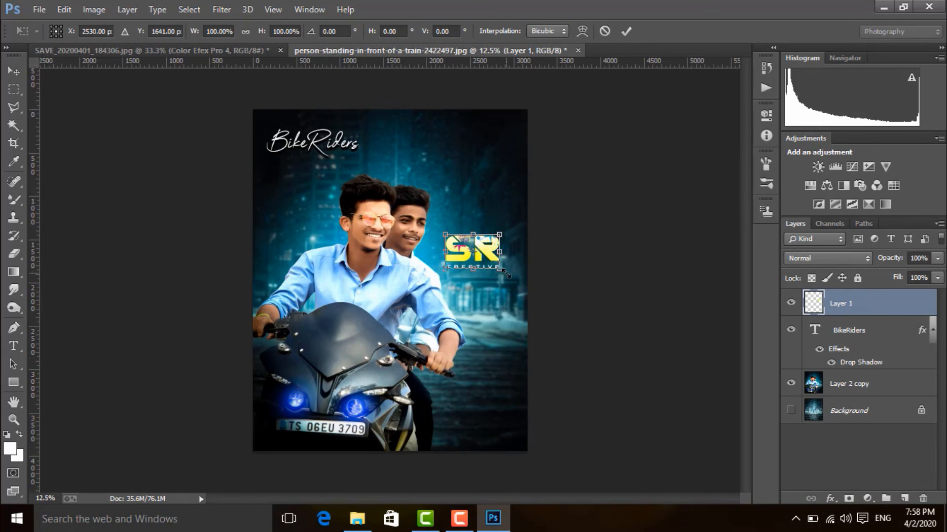
left_click_drag(500, 270, 506, 435)
key("Return")
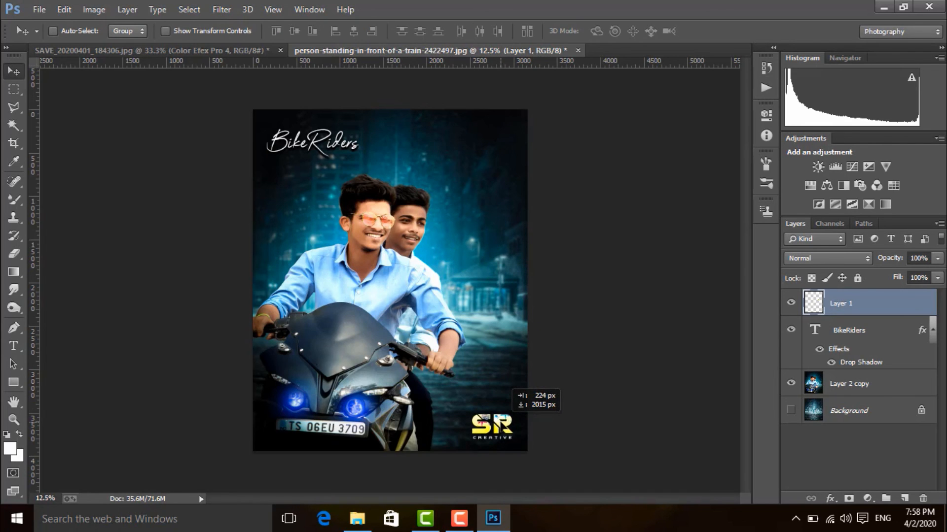